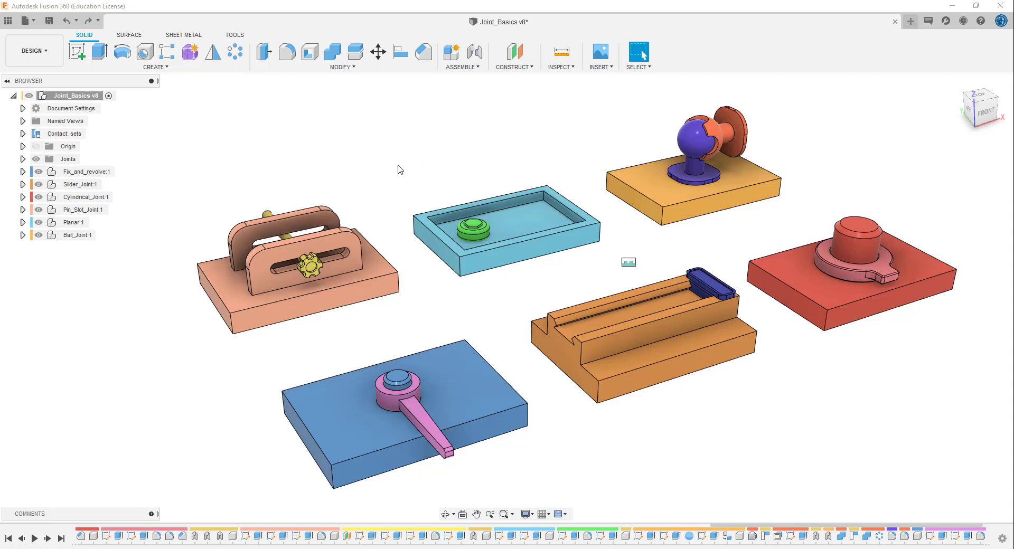
- Examine the slider_bar component nested inside the Slider_Joint component
{"action": "left_click", "coordinate": [398, 182]}
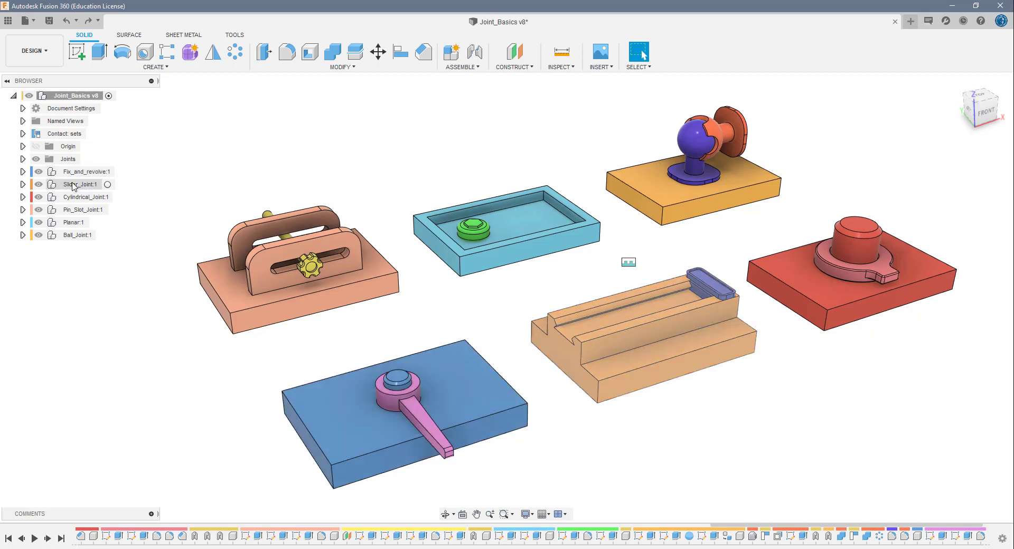
{"action": "left_click", "coordinate": [23, 185]}
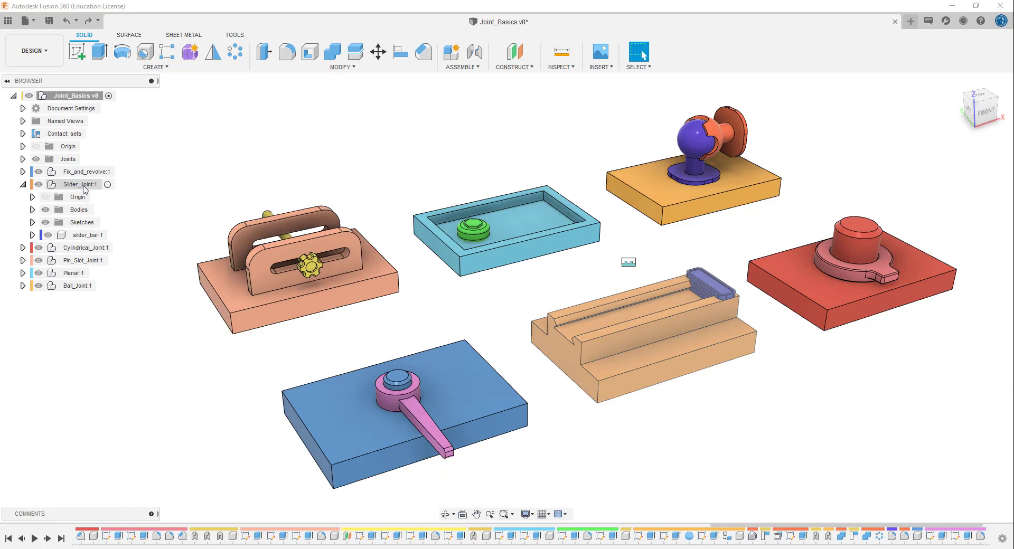
{"action": "left_click", "coordinate": [90, 238]}
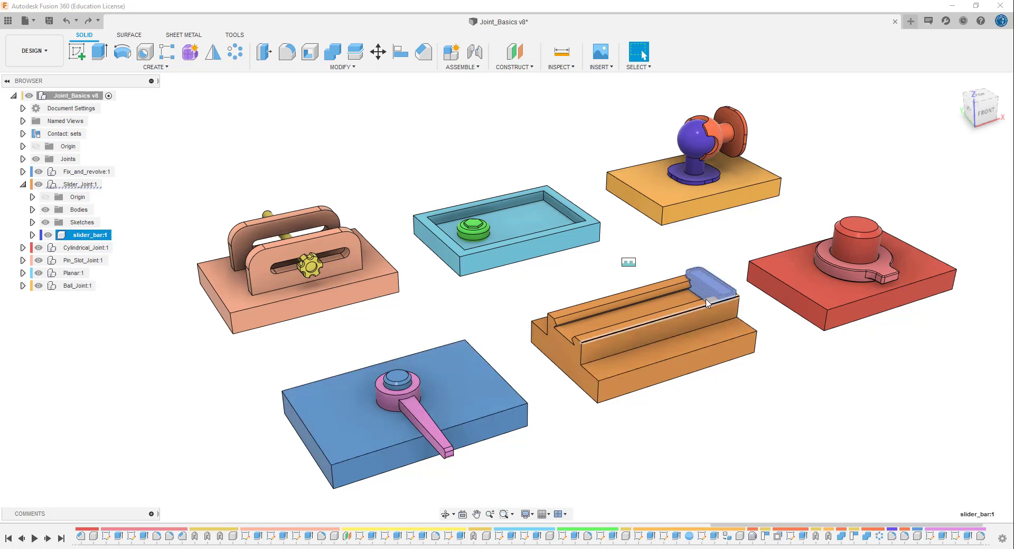
{"action": "left_click", "coordinate": [189, 194]}
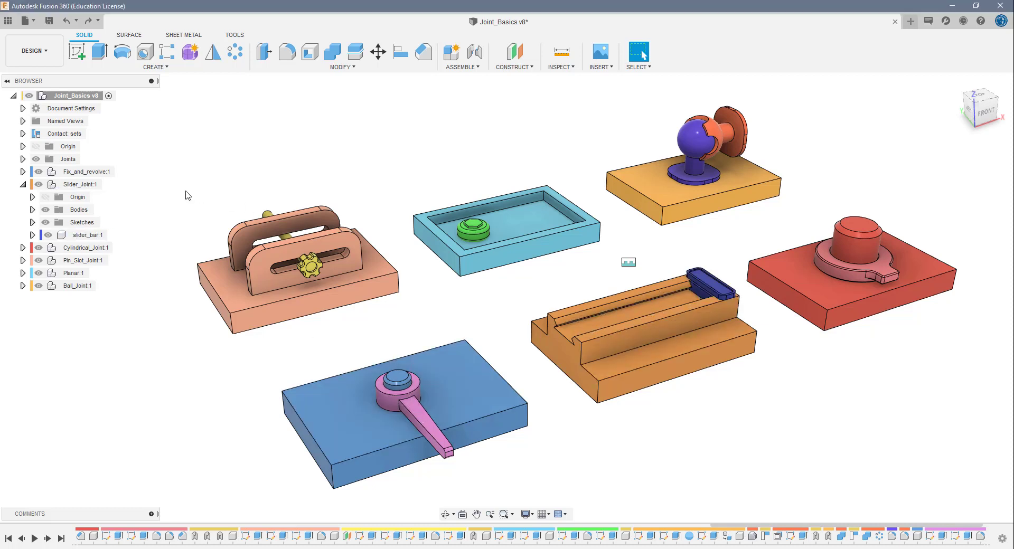
{"action": "left_click", "coordinate": [23, 185]}
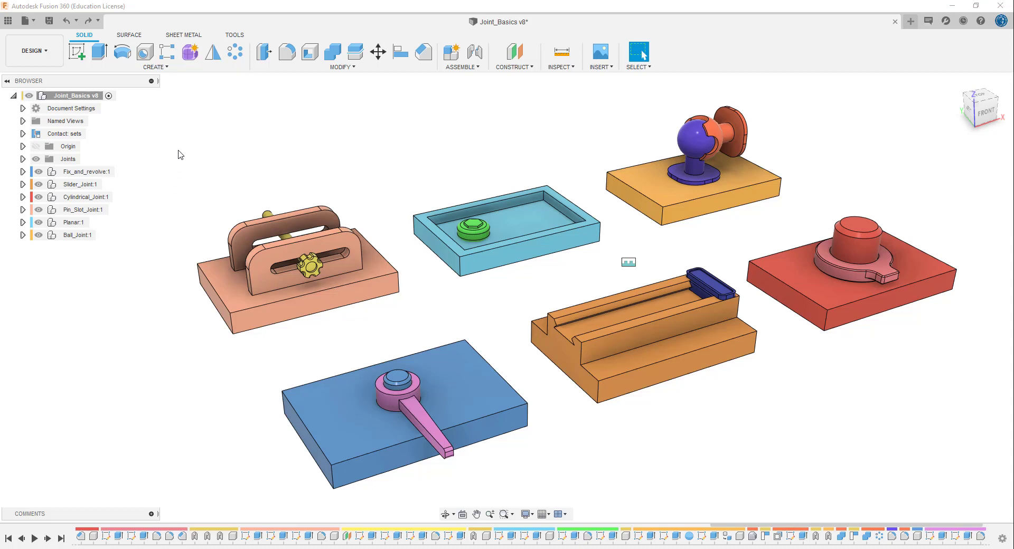
- Examine the assembly's existing rigid joints, the available assembly commands and the slotted base component
{"action": "left_click", "coordinate": [23, 159]}
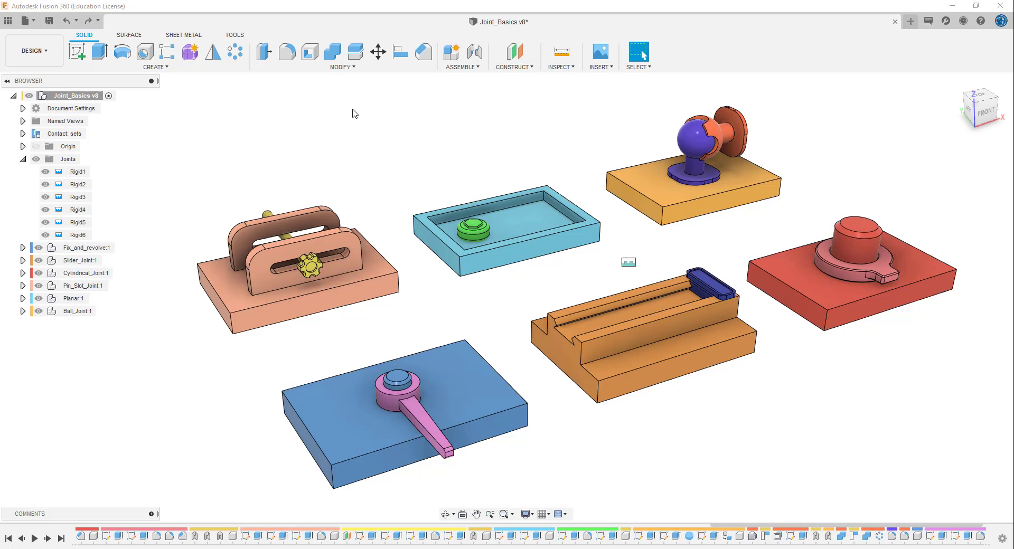
{"action": "left_click", "coordinate": [461, 72]}
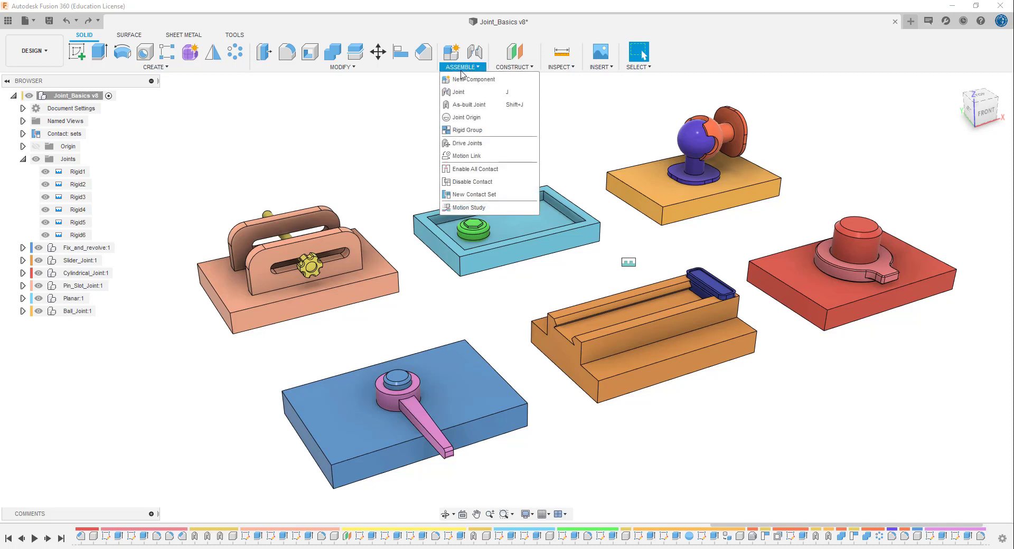
{"action": "left_click", "coordinate": [257, 178]}
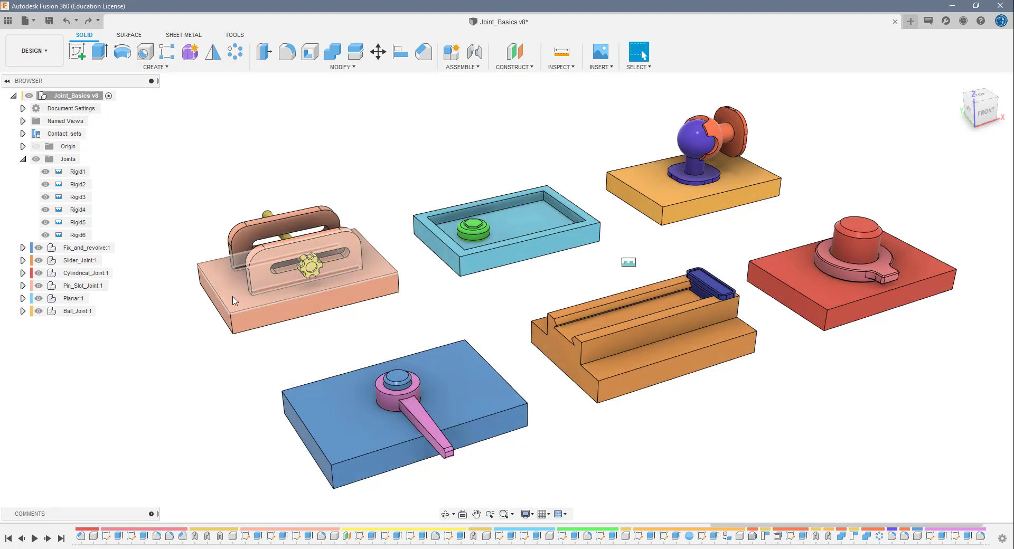
{"action": "left_click", "coordinate": [235, 301]}
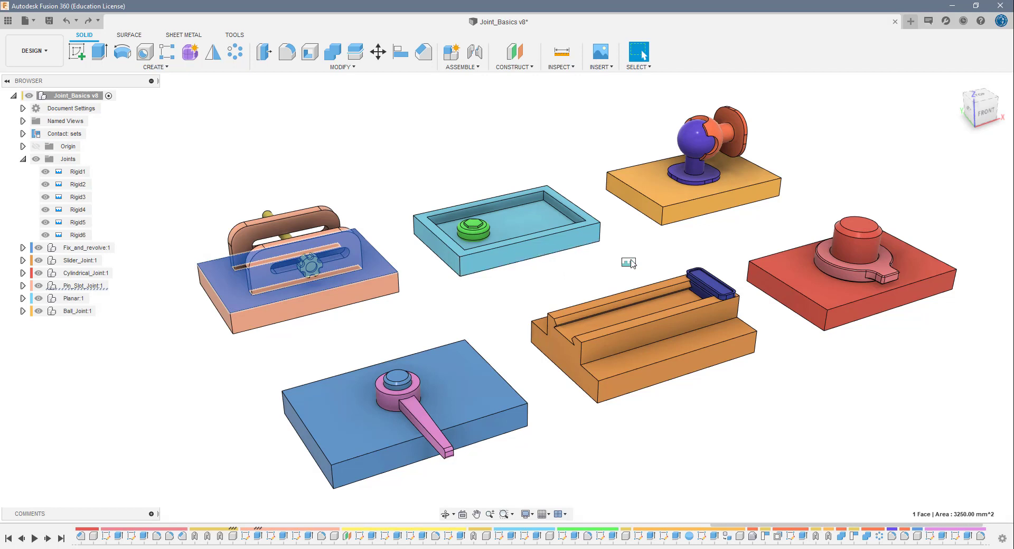
{"action": "left_click", "coordinate": [631, 256]}
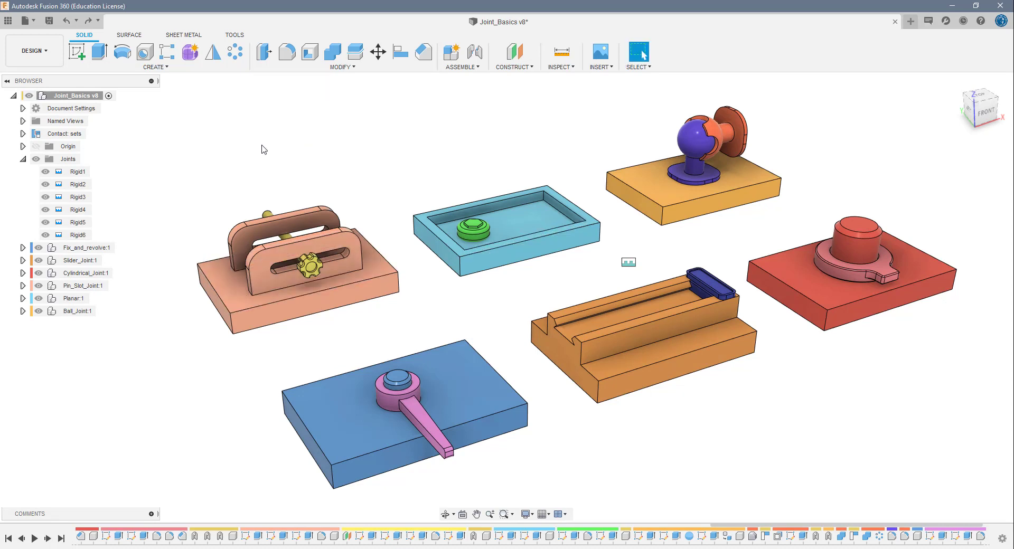
{"action": "left_click", "coordinate": [23, 159]}
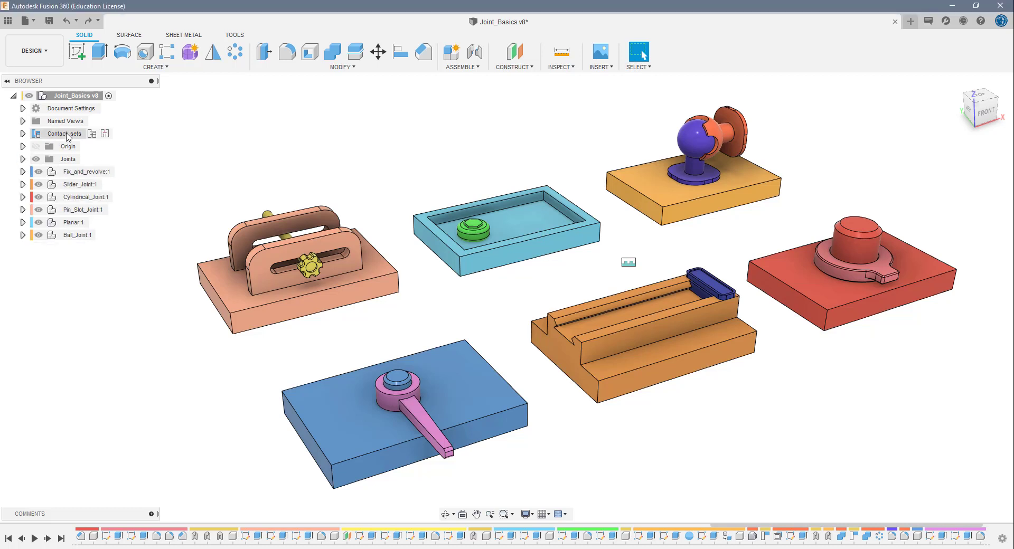
- Delete ContactSet1 and ContactSet2 from the assembly's contact sets
{"action": "left_click", "coordinate": [24, 134]}
{"action": "left_click", "coordinate": [71, 146]}
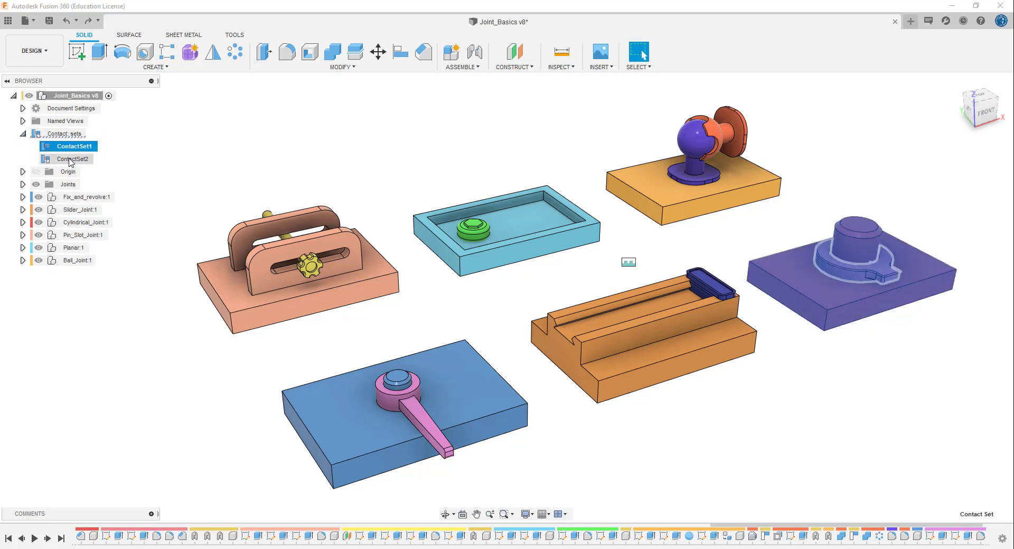
{"action": "left_click", "coordinate": [70, 160], "text": "ctrl"}
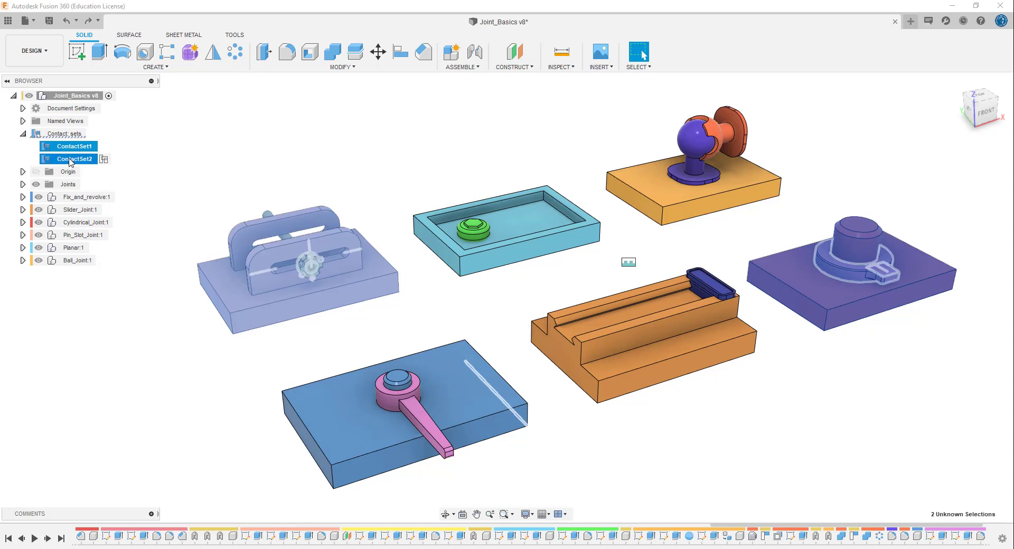
{"action": "right_click", "coordinate": [70, 162]}
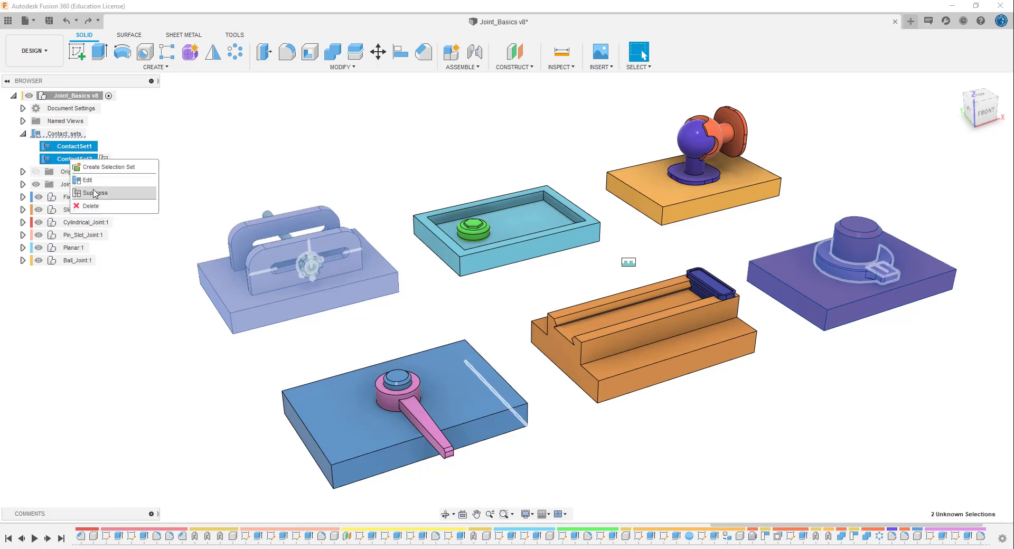
{"action": "left_click", "coordinate": [105, 208]}
{"action": "left_click", "coordinate": [181, 194]}
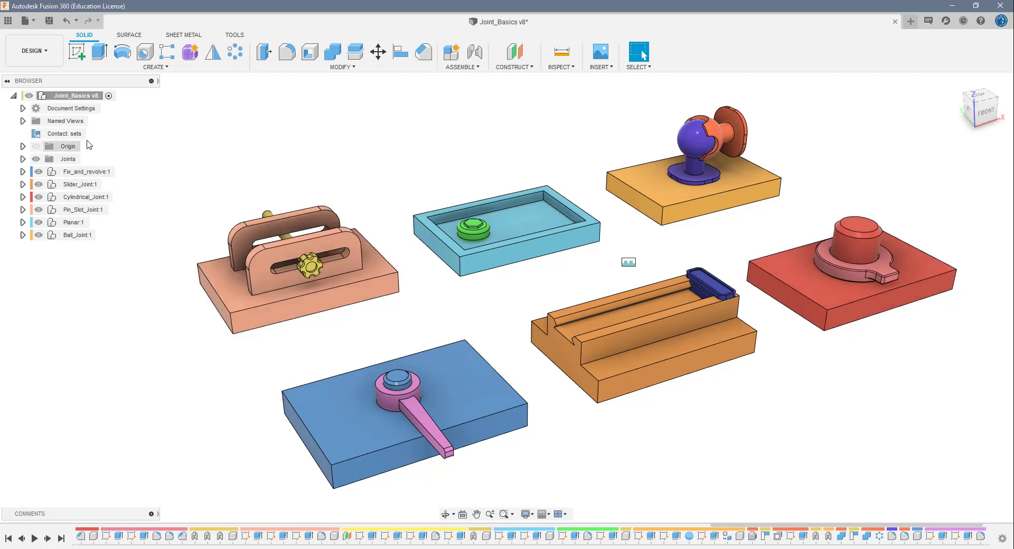
{"action": "left_click", "coordinate": [72, 132]}
{"action": "left_click", "coordinate": [157, 168]}
- Examine the contents of Slider_Joint, its nested slider_bar component and the document settings
{"action": "left_click", "coordinate": [23, 184]}
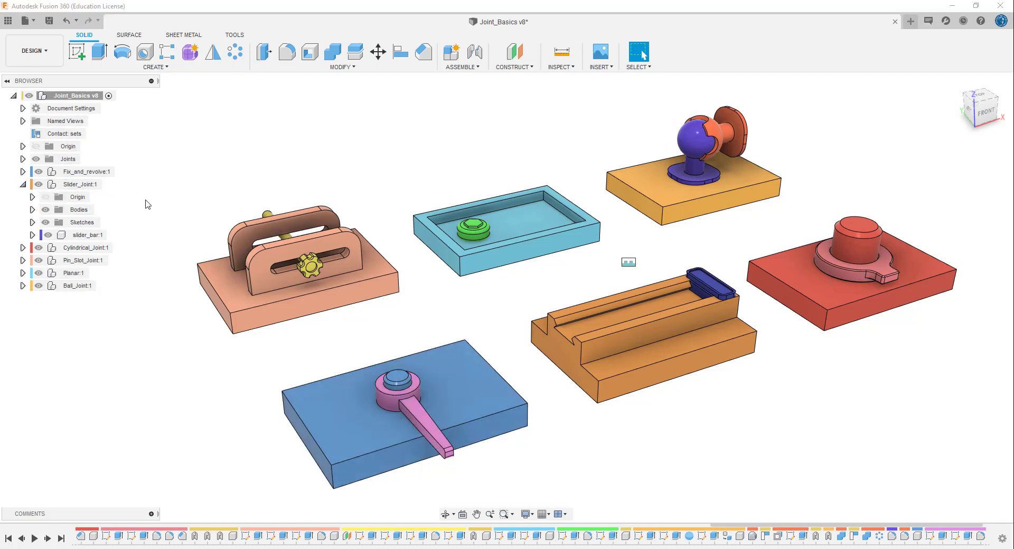
{"action": "left_click", "coordinate": [32, 234]}
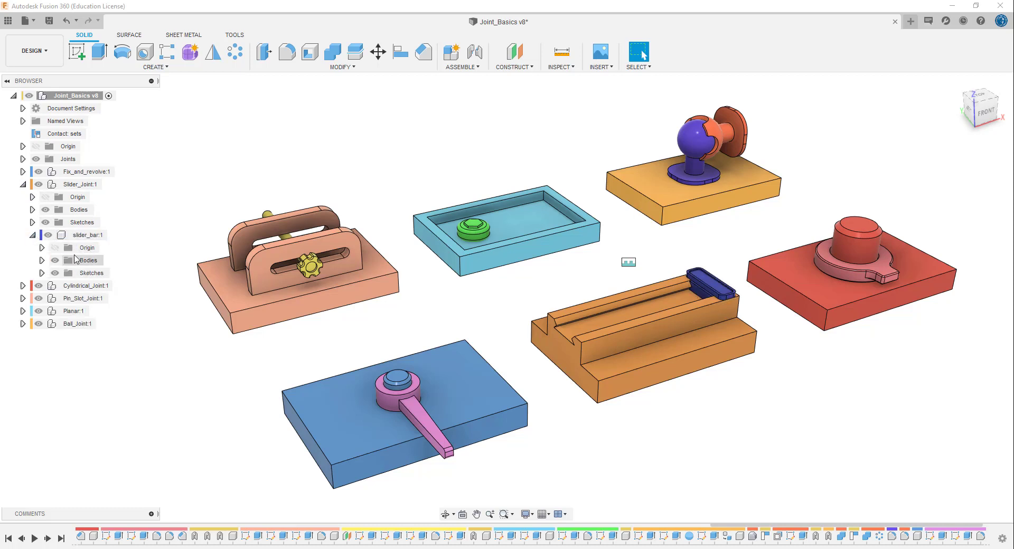
{"action": "left_click", "coordinate": [34, 235]}
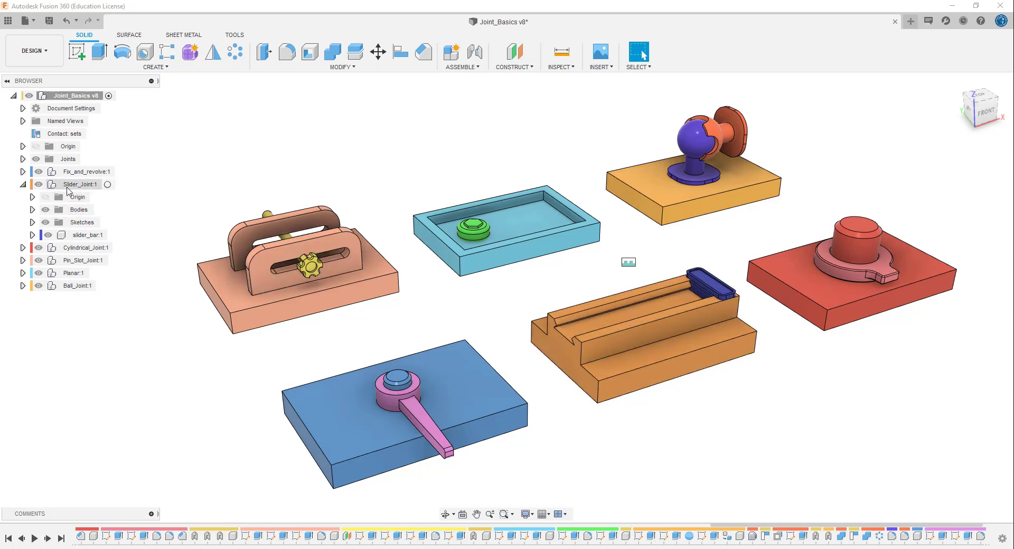
{"action": "left_click", "coordinate": [23, 184]}
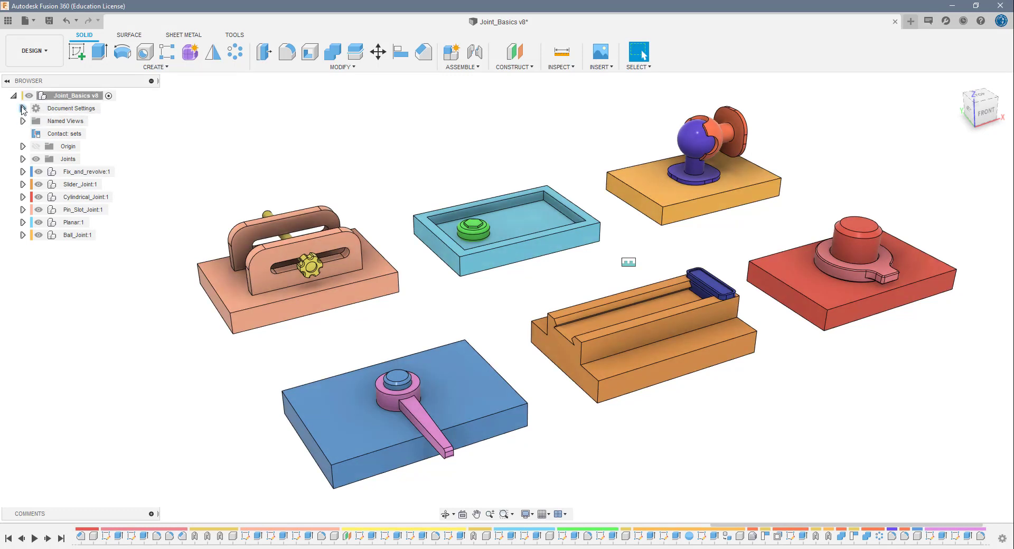
{"action": "left_click", "coordinate": [23, 108]}
{"action": "left_click", "coordinate": [22, 109]}
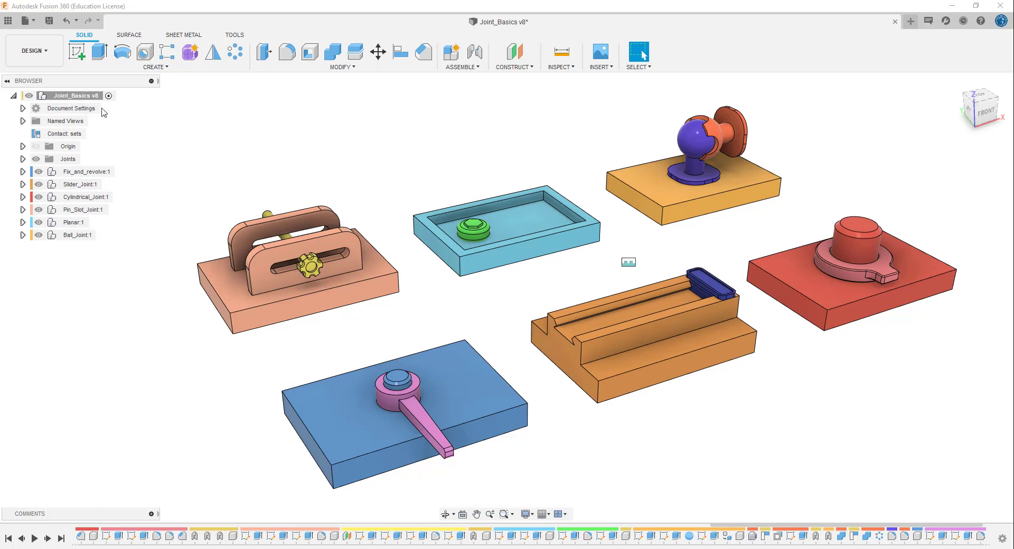
- View the assembly through the TOP, FRONT, RIGHT and HOME named views, ending on the home orientation
{"action": "left_click", "coordinate": [23, 121]}
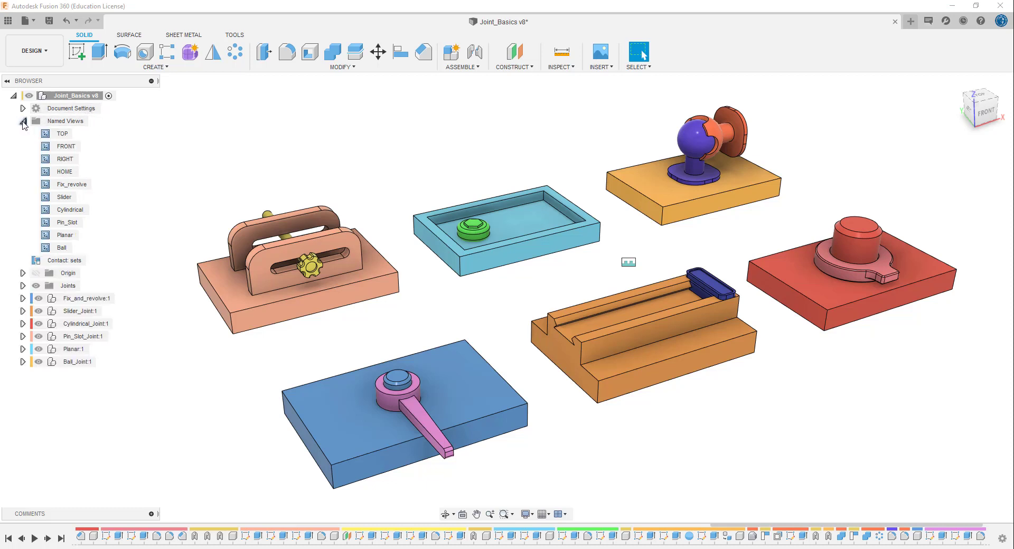
{"action": "double_click", "coordinate": [62, 134]}
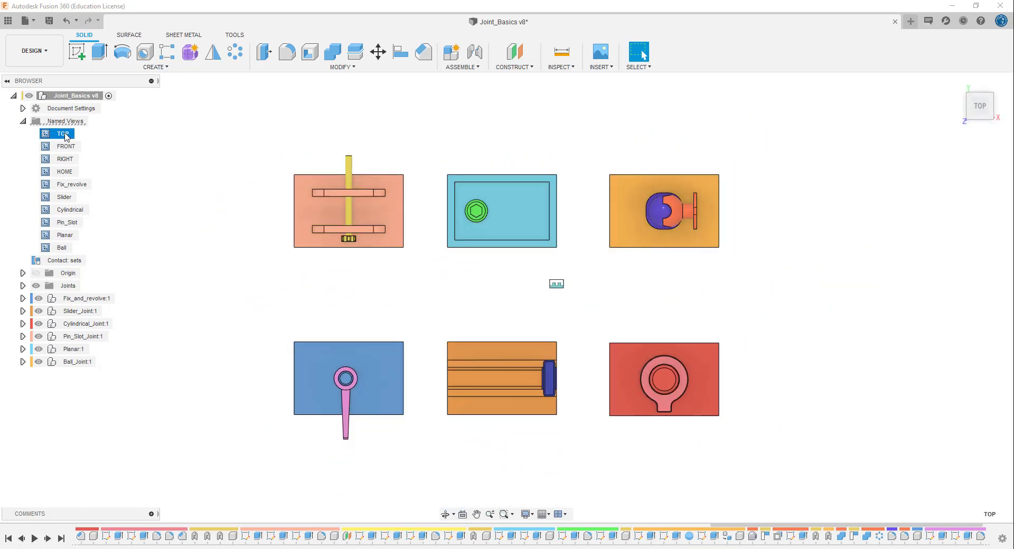
{"action": "double_click", "coordinate": [63, 146]}
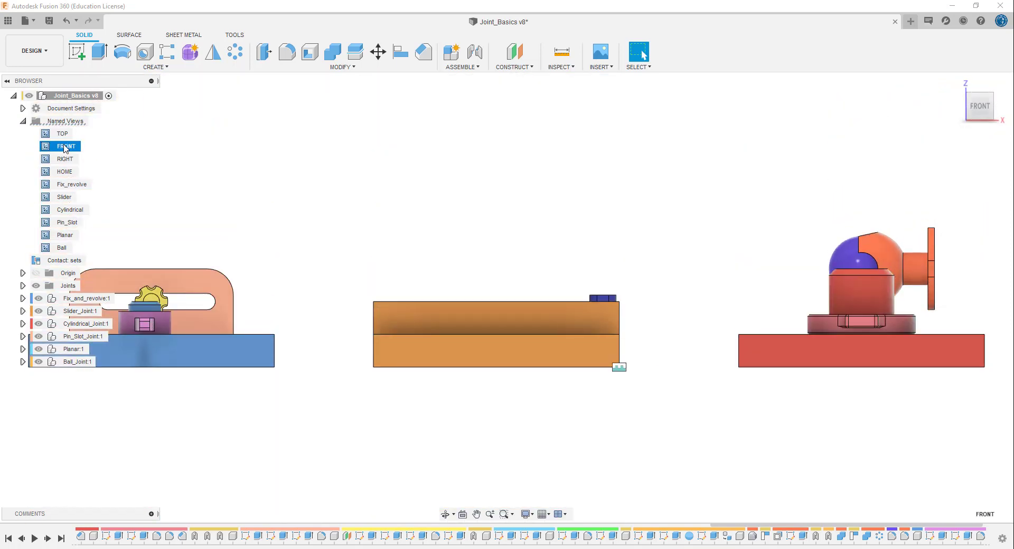
{"action": "double_click", "coordinate": [65, 159]}
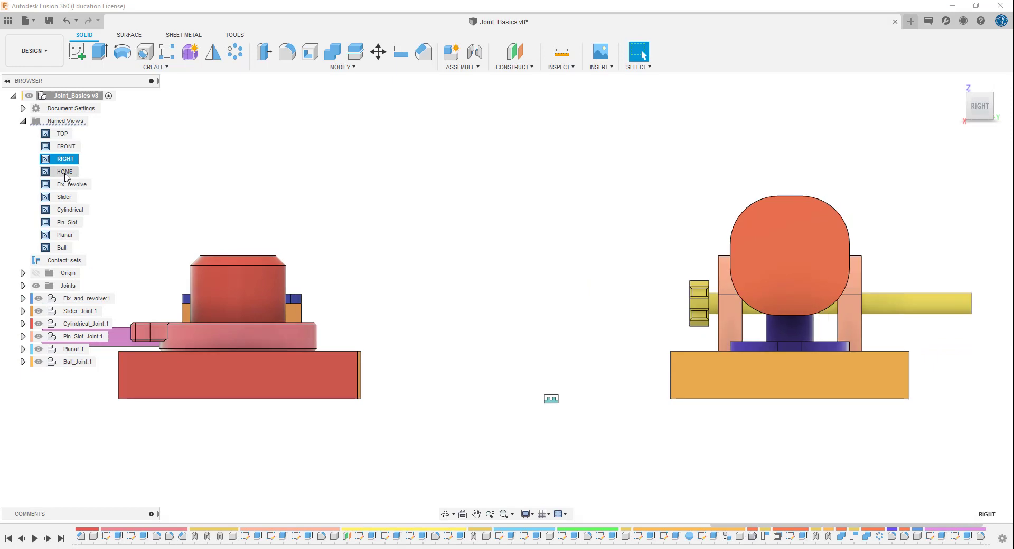
{"action": "double_click", "coordinate": [65, 173]}
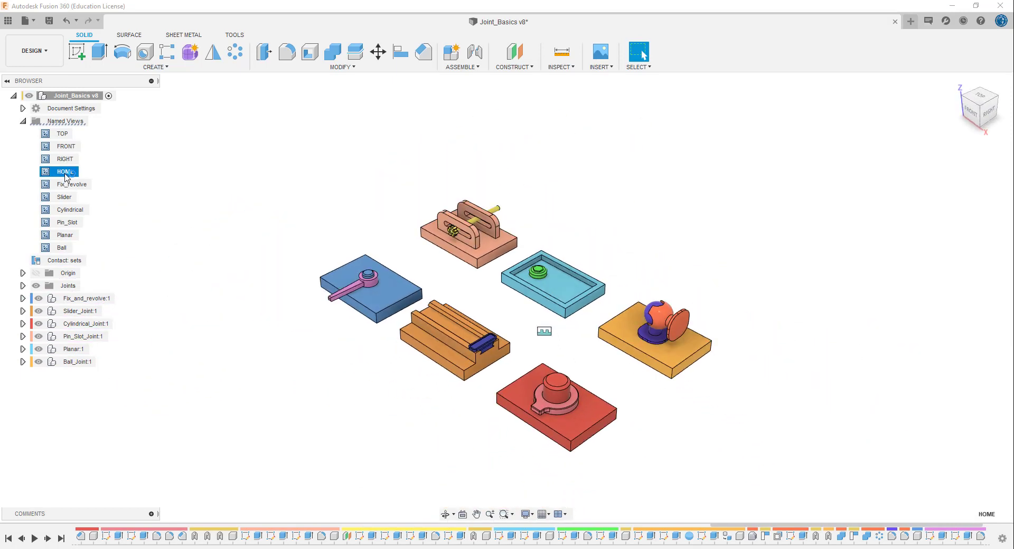
{"action": "double_click", "coordinate": [63, 135]}
{"action": "double_click", "coordinate": [66, 148]}
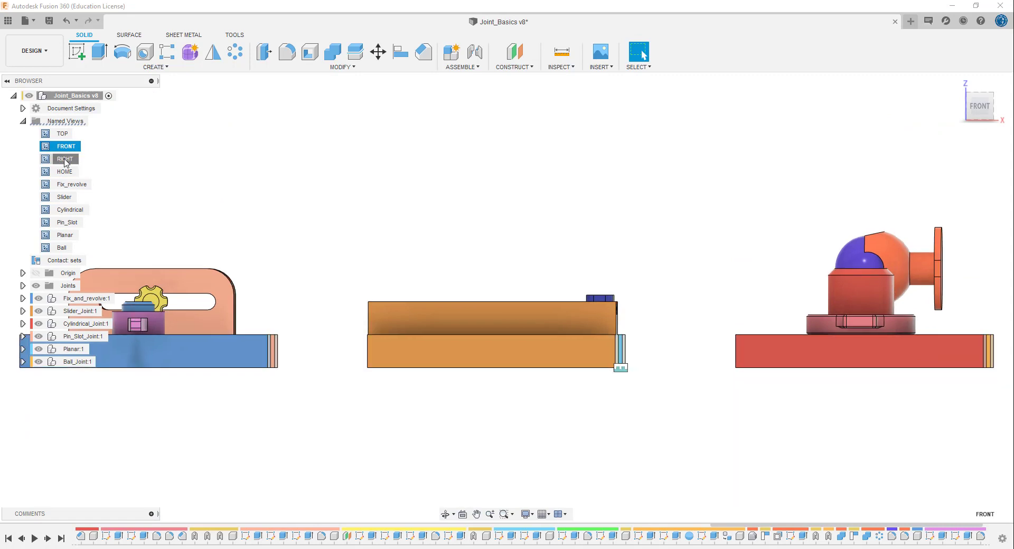
{"action": "double_click", "coordinate": [65, 160]}
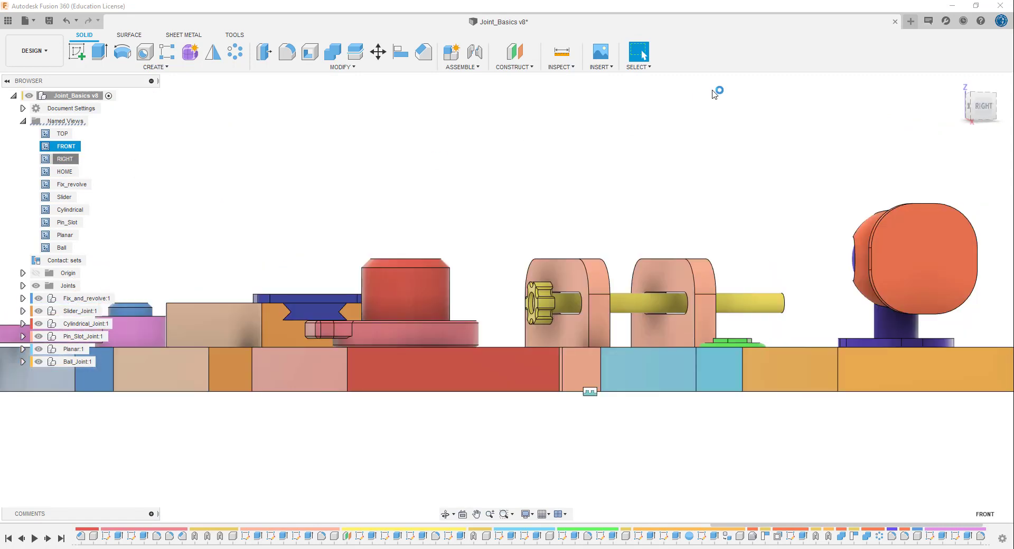
{"action": "left_click", "coordinate": [956, 84]}
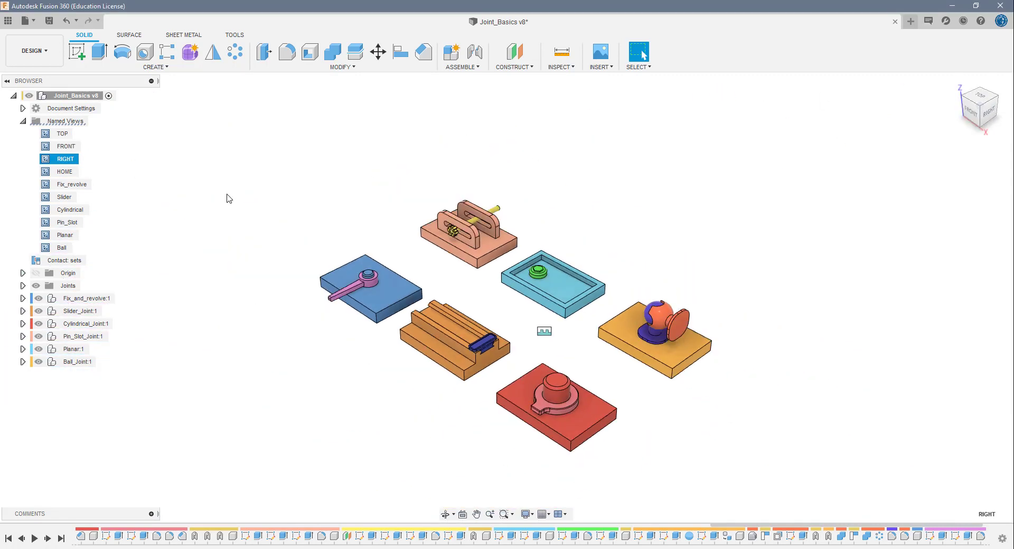
{"action": "left_click", "coordinate": [227, 193]}
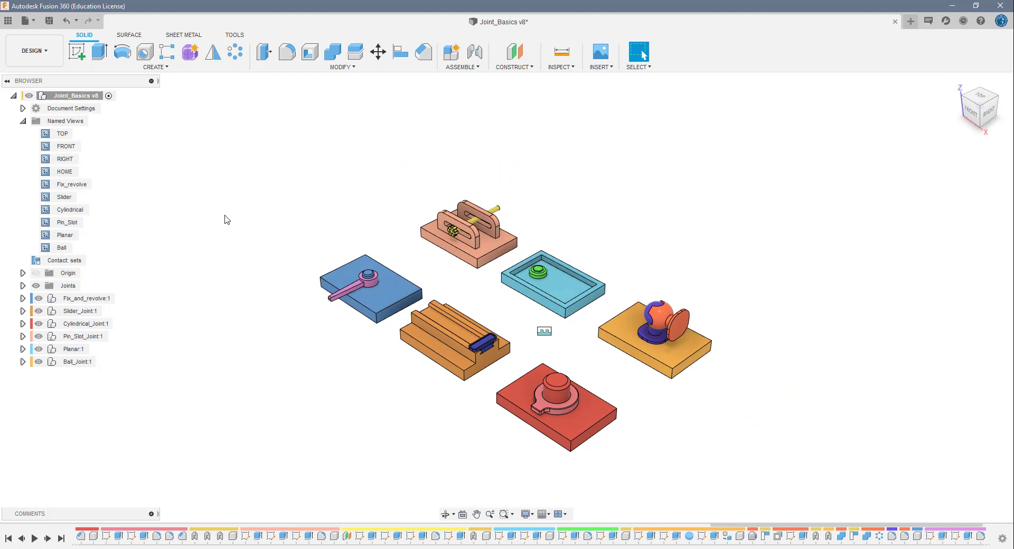
{"action": "left_click", "coordinate": [78, 123]}
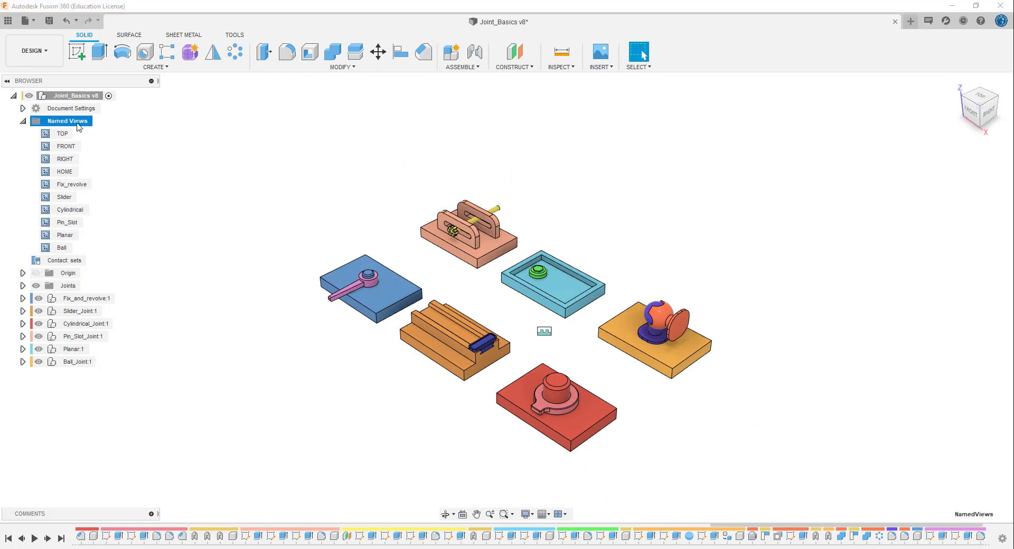
{"action": "right_click", "coordinate": [79, 124]}
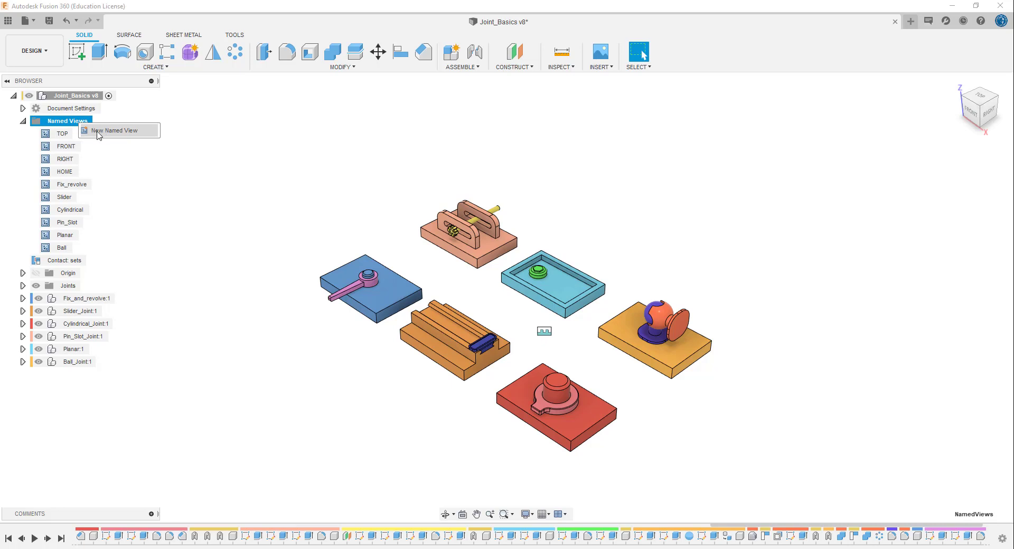
{"action": "left_click", "coordinate": [182, 194]}
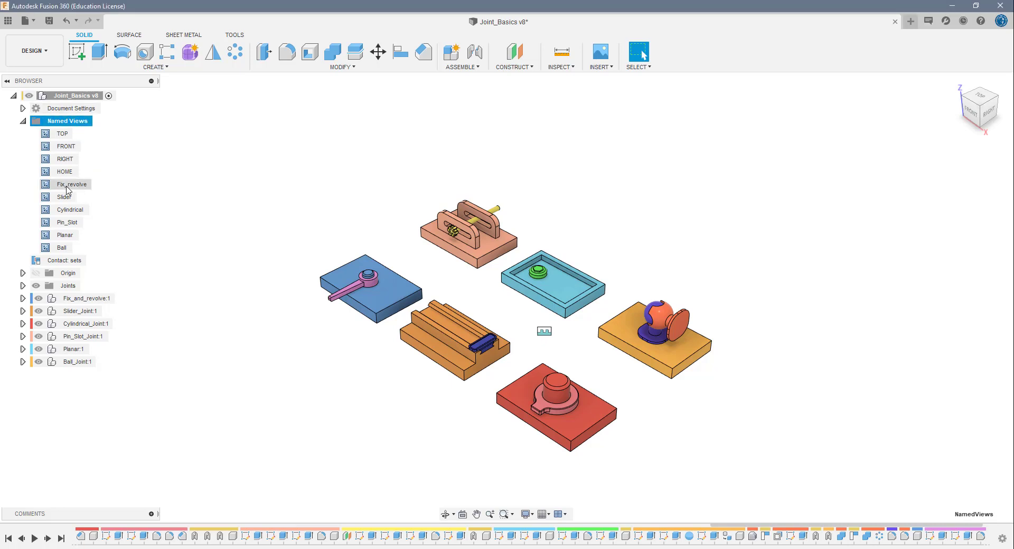
- Examine the blue Fix_and_revolve block and its spinner up close from another angle
{"action": "scroll", "coordinate": [386, 294], "scroll_direction": "up", "scroll_amount": 5}
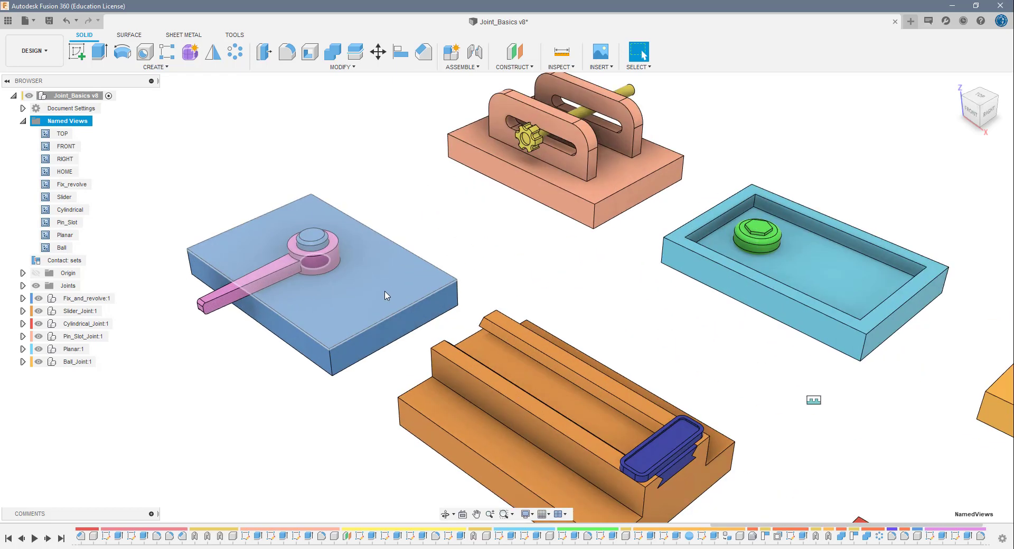
{"action": "scroll", "coordinate": [333, 301], "scroll_direction": "up", "scroll_amount": 4}
{"action": "scroll", "coordinate": [333, 301], "scroll_direction": "down", "scroll_amount": 1}
{"action": "middle_click_drag", "start_coordinate": [326, 301], "coordinate": [581, 263]}
{"action": "scroll", "coordinate": [581, 263], "scroll_direction": "down", "scroll_amount": 1}
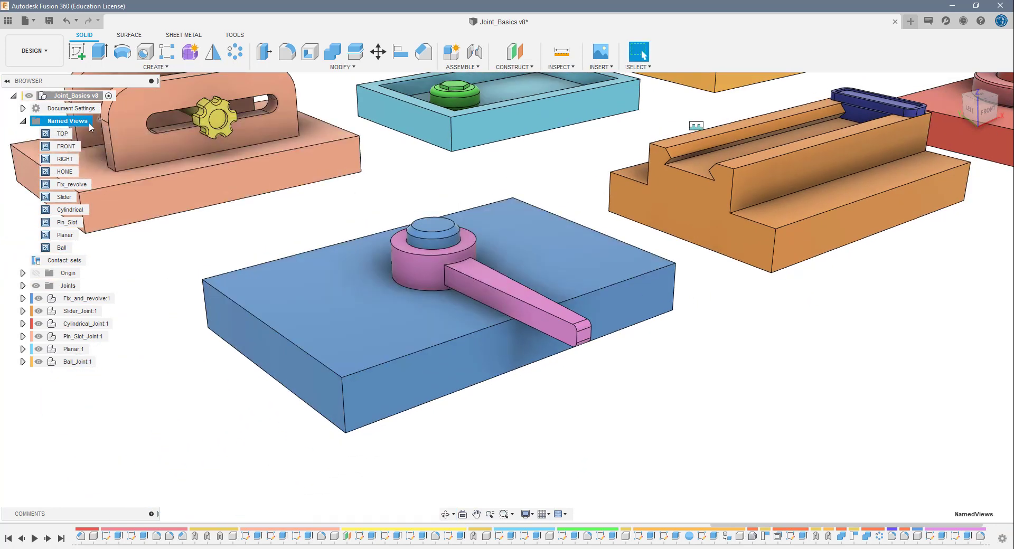
{"action": "left_click", "coordinate": [328, 209]}
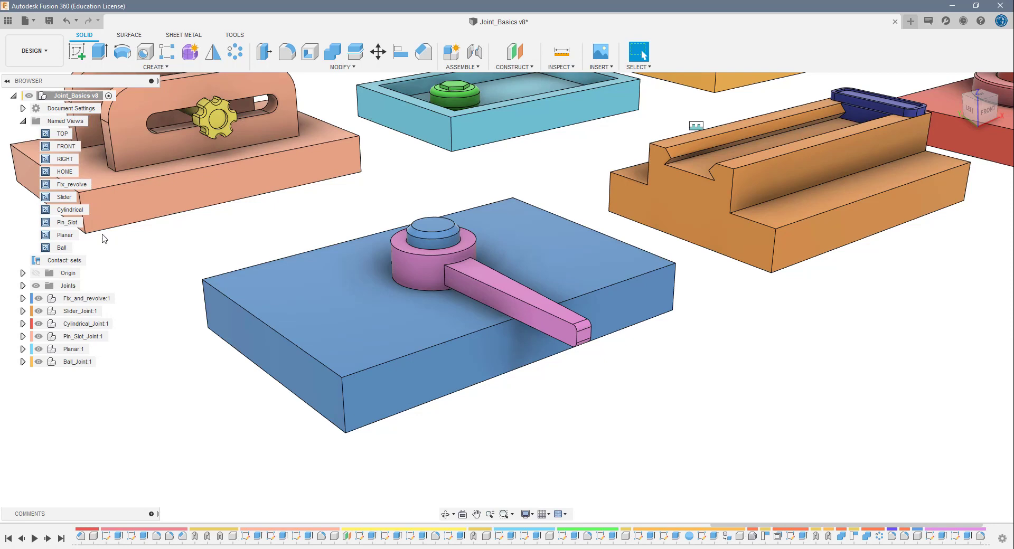
- View the assembly through the Fix_revolve, Slider, Cylindrical, Pin_Slot, Planar and Ball named views, and return to the home view
{"action": "double_click", "coordinate": [72, 185]}
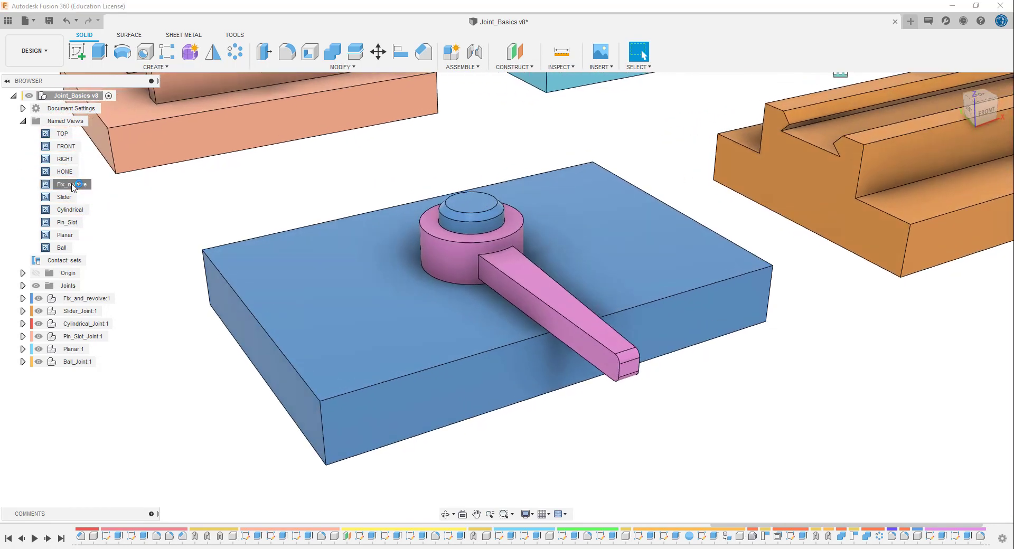
{"action": "double_click", "coordinate": [64, 198]}
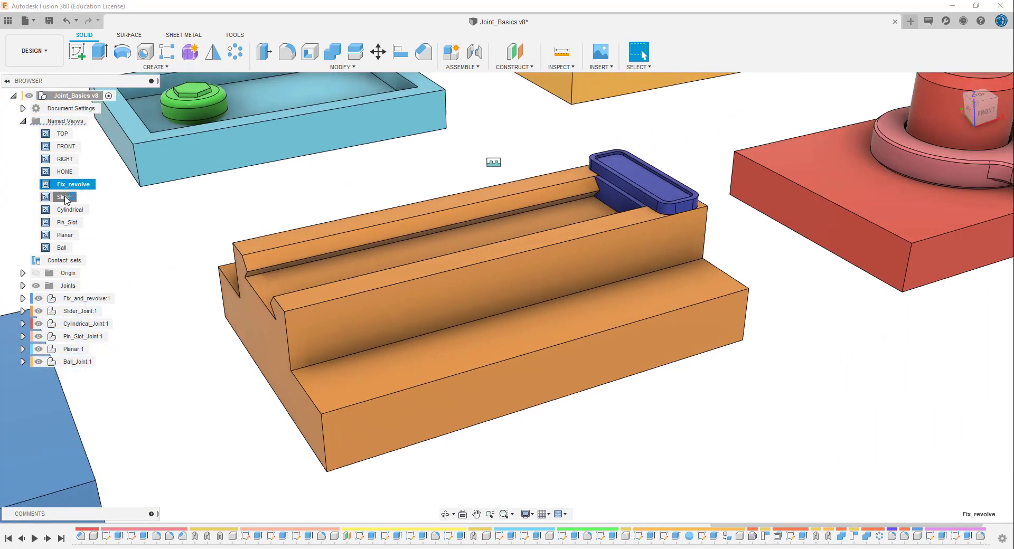
{"action": "double_click", "coordinate": [64, 210]}
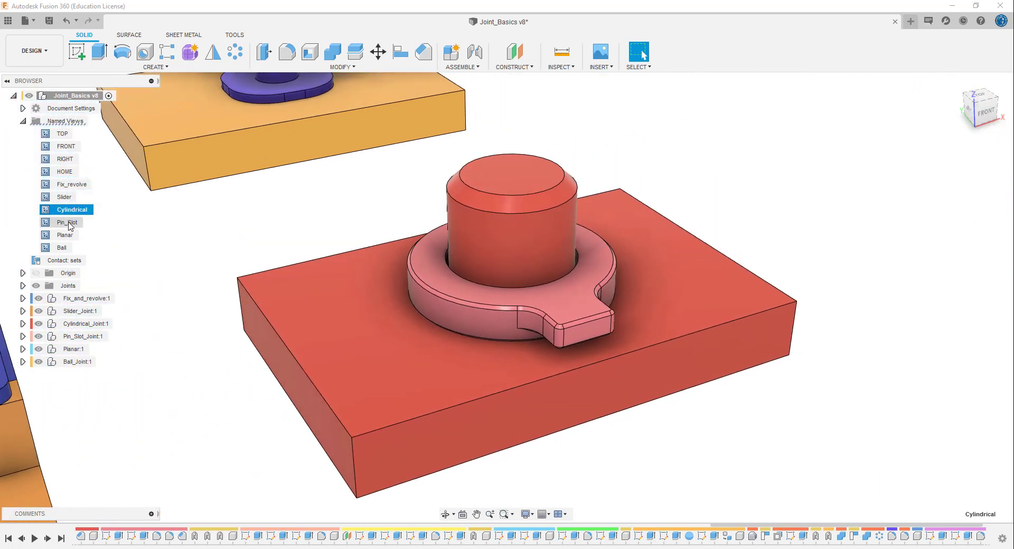
{"action": "double_click", "coordinate": [70, 223]}
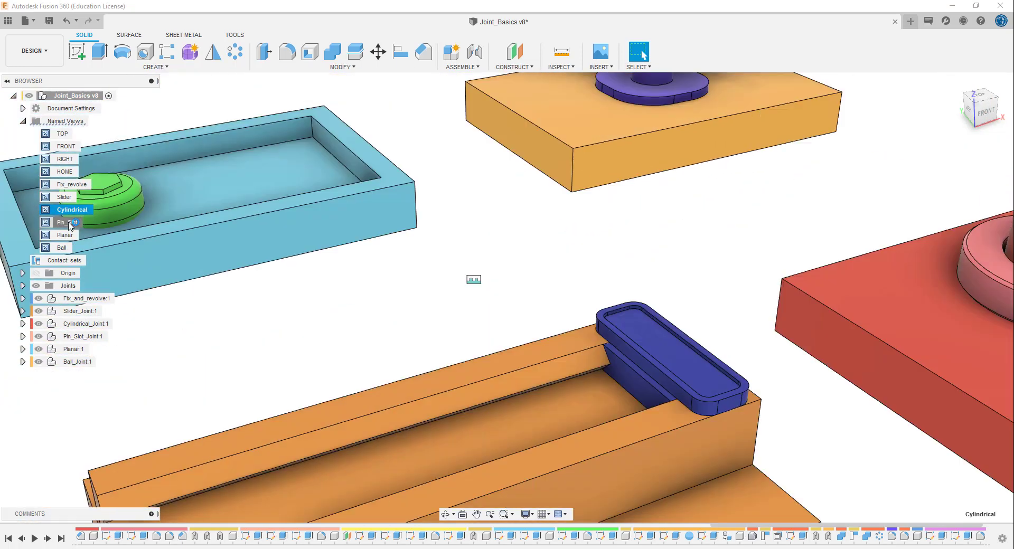
{"action": "double_click", "coordinate": [69, 234]}
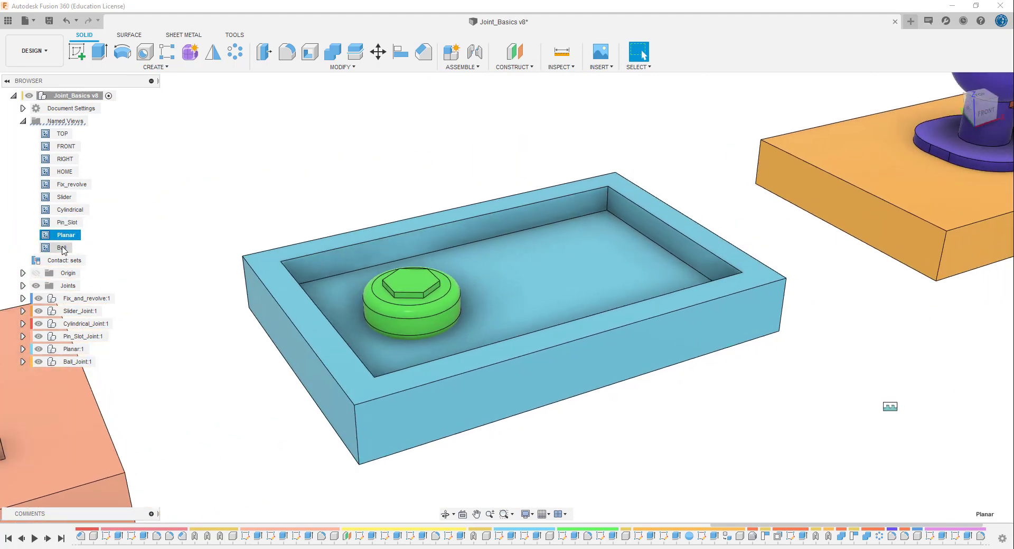
{"action": "double_click", "coordinate": [63, 248]}
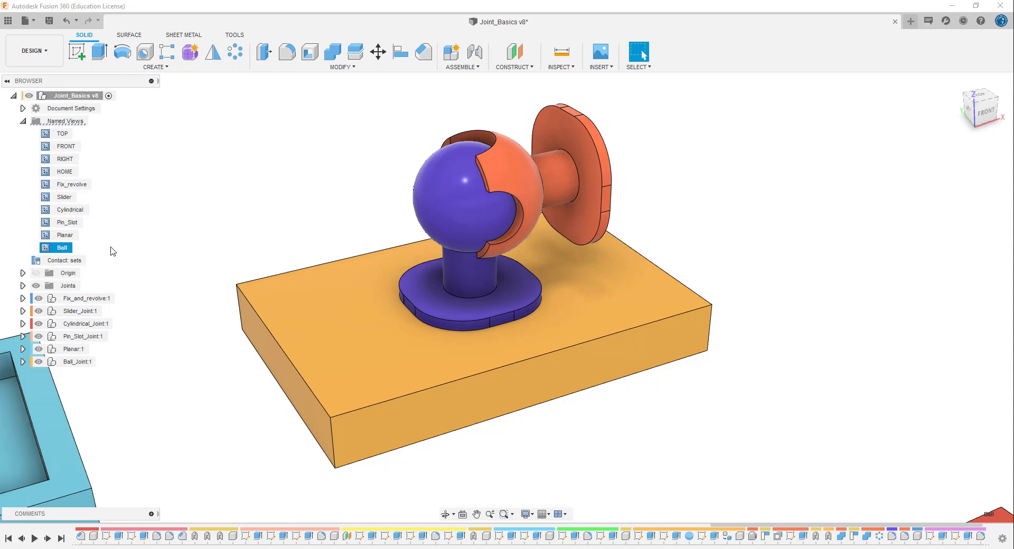
{"action": "left_click", "coordinate": [23, 122]}
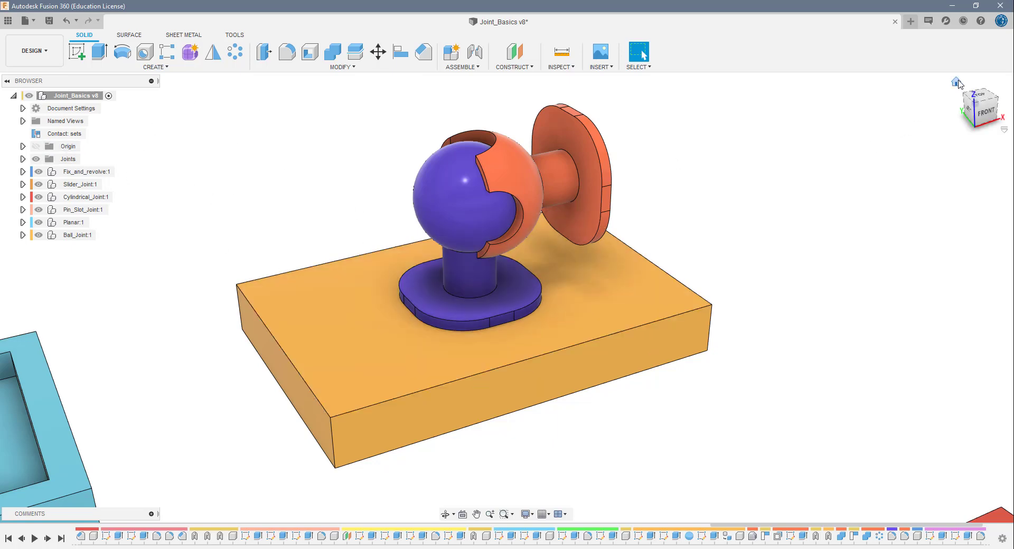
{"action": "left_click", "coordinate": [956, 82]}
{"action": "scroll", "coordinate": [570, 363], "scroll_direction": "up", "scroll_amount": 2}
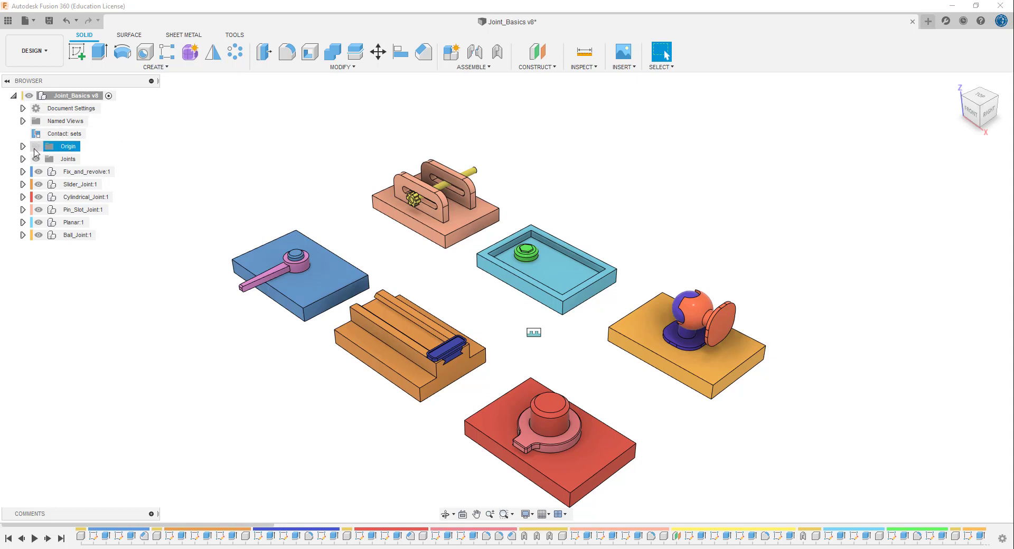
- Restore the Fix_revolve named view to focus on the blue block with the spinner
{"action": "left_click", "coordinate": [23, 122]}
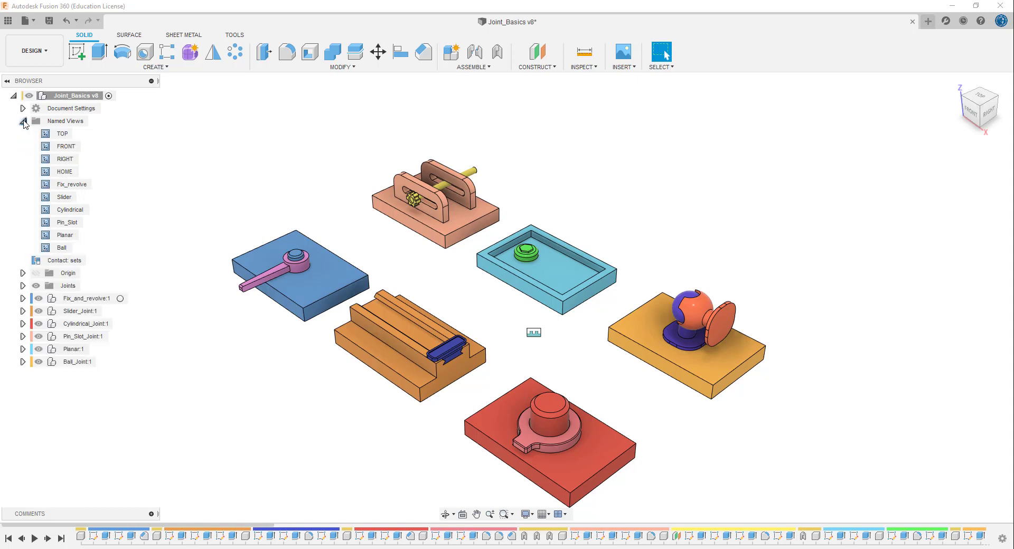
{"action": "double_click", "coordinate": [79, 185]}
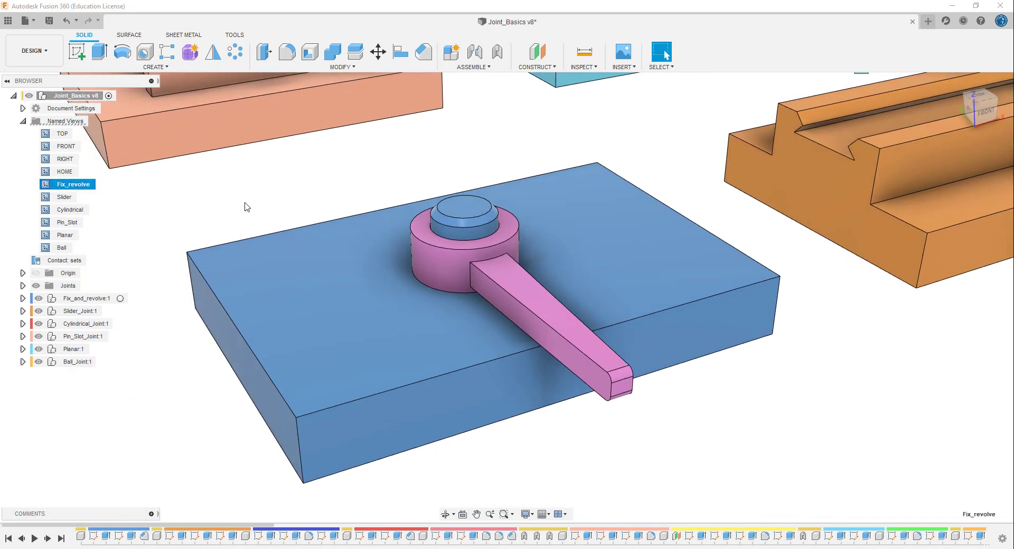
{"action": "left_click", "coordinate": [23, 122]}
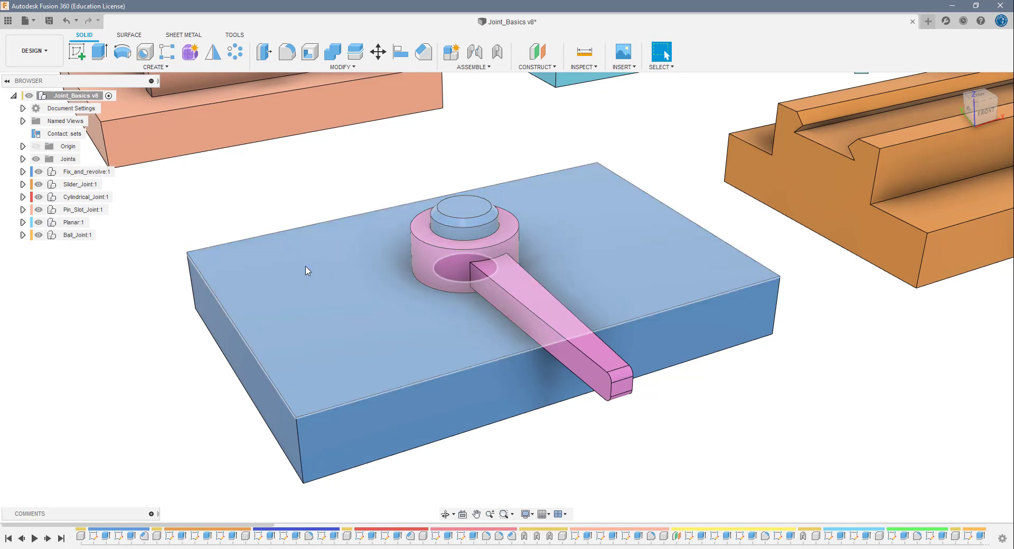
- Examine the contents of the Fix_and_revolve component, its nested spinner and the available Ground option
{"action": "right_click", "coordinate": [245, 264]}
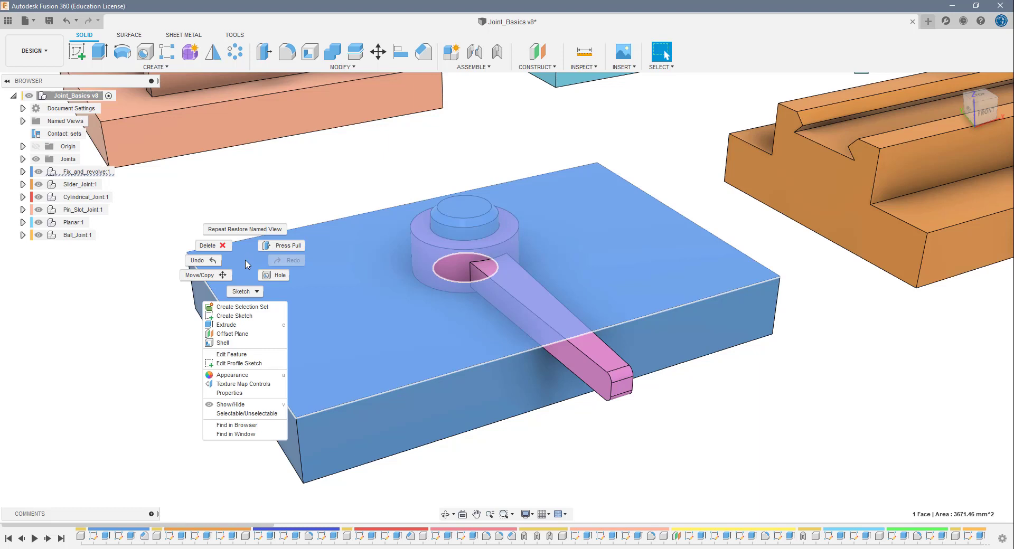
{"action": "key", "text": "Escape"}
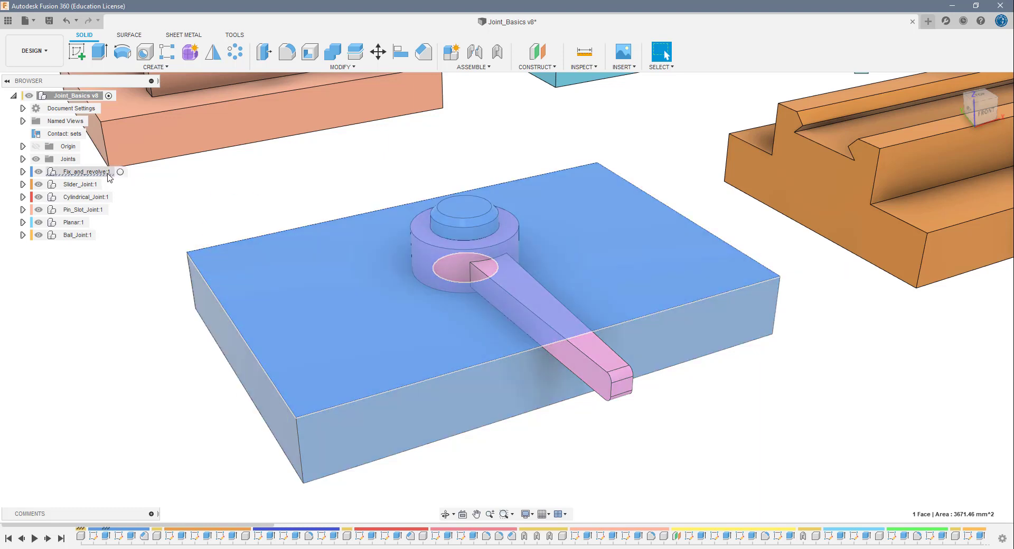
{"action": "left_click", "coordinate": [23, 171]}
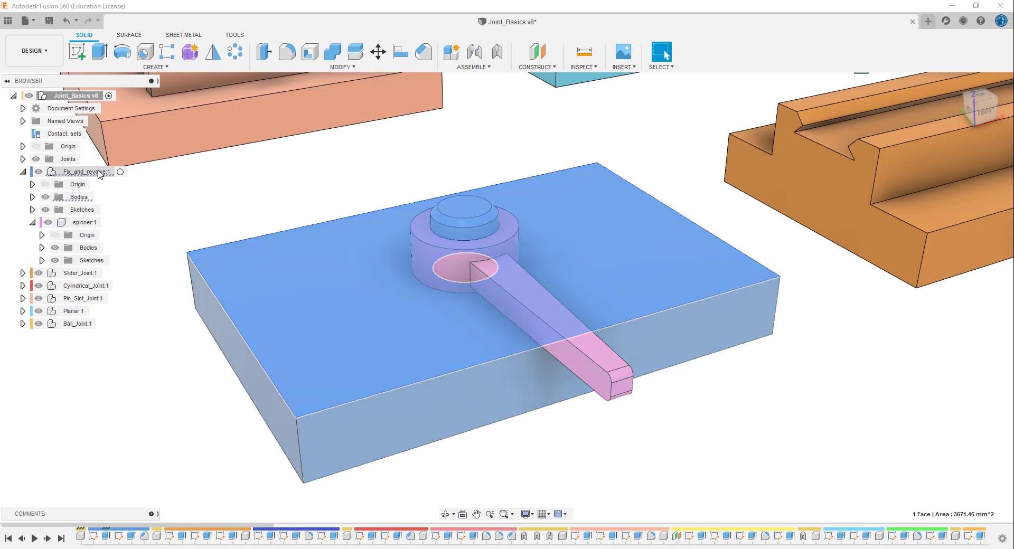
{"action": "right_click", "coordinate": [97, 174]}
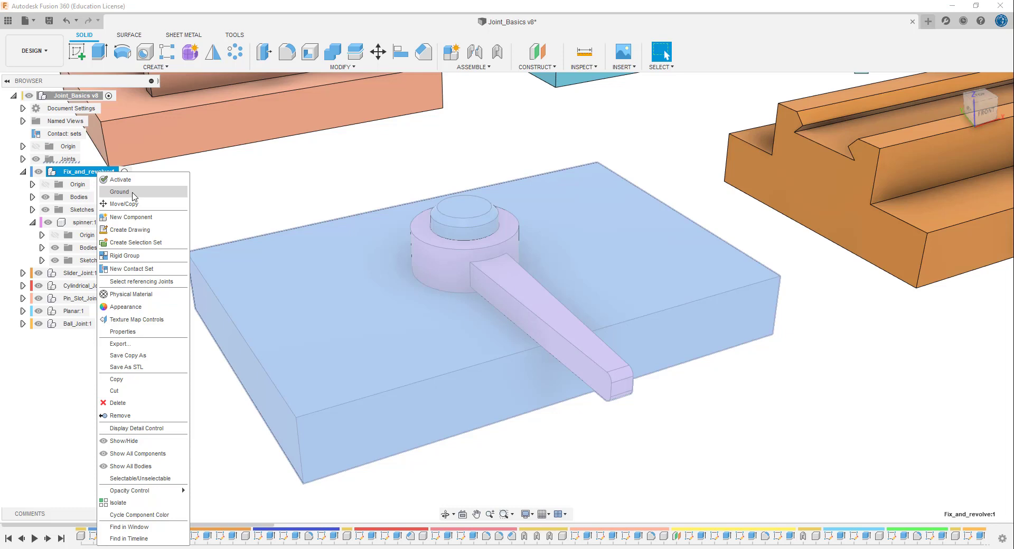
{"action": "left_click", "coordinate": [155, 193]}
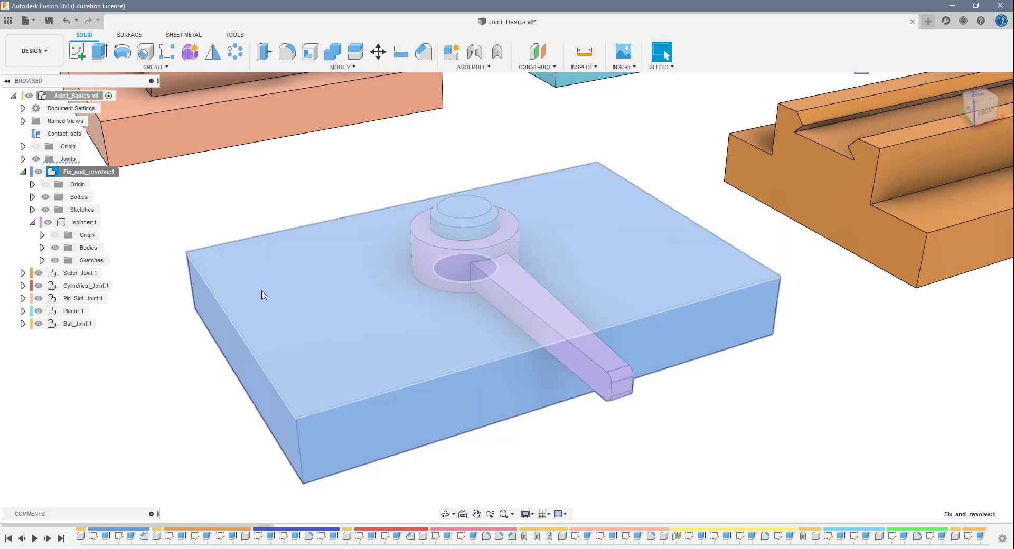
{"action": "left_click", "coordinate": [251, 205]}
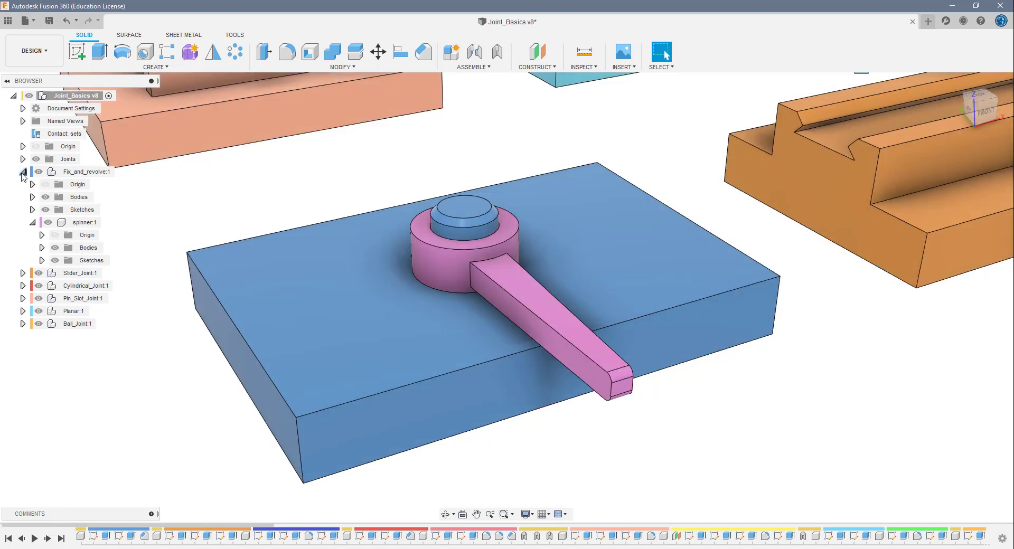
- Animate the Rigid1 joint to see which parts it holds, and end the animation
{"action": "left_click", "coordinate": [23, 160]}
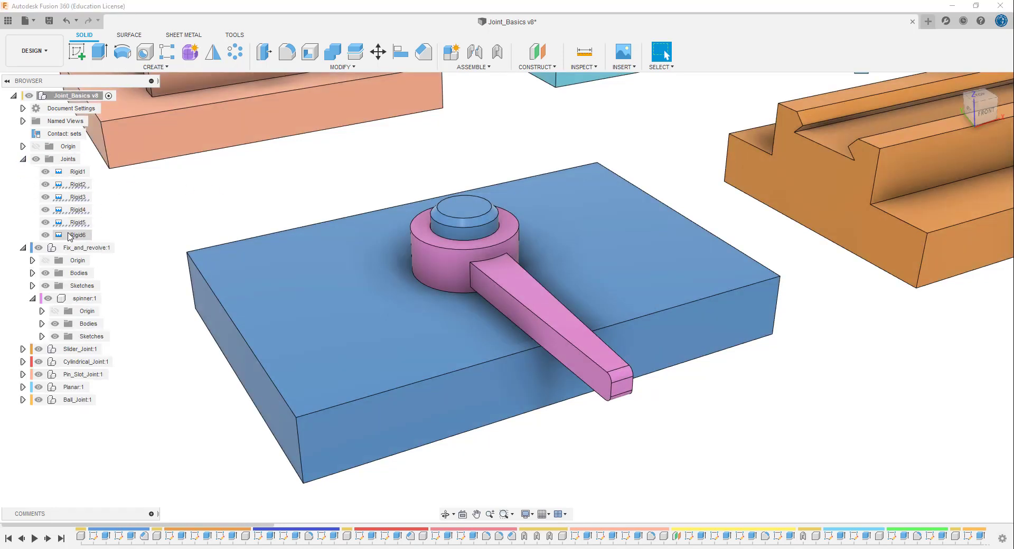
{"action": "left_click", "coordinate": [77, 172]}
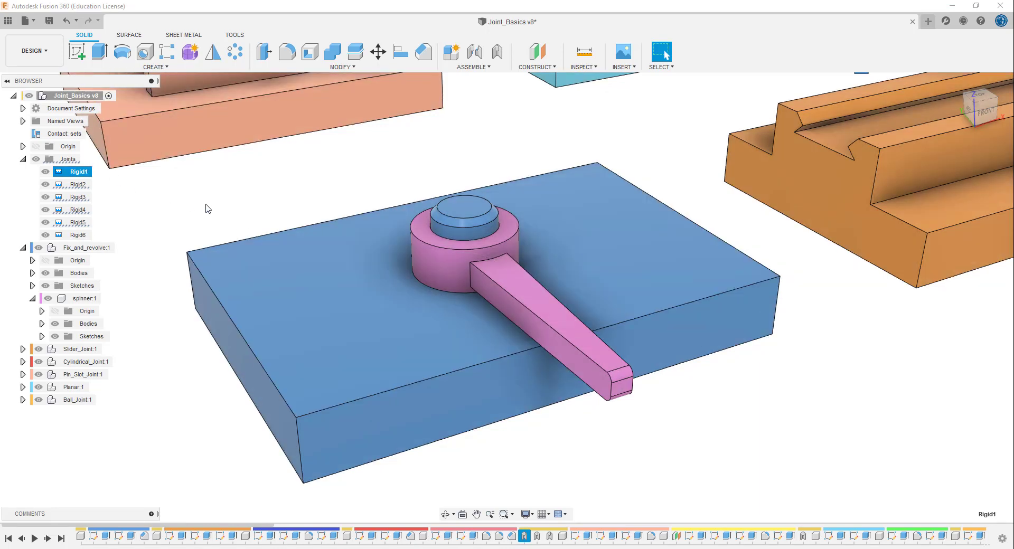
{"action": "right_click", "coordinate": [84, 175]}
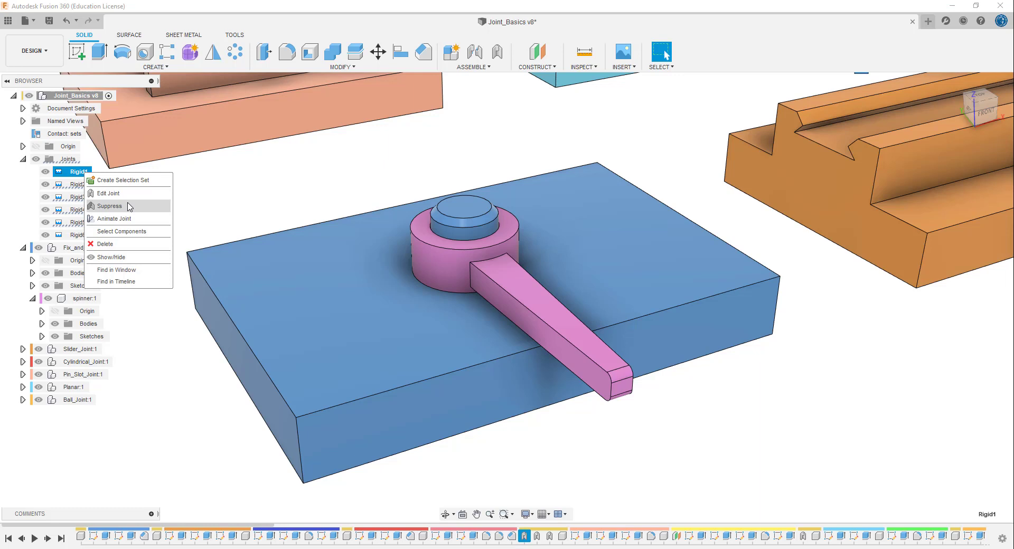
{"action": "left_click", "coordinate": [133, 219]}
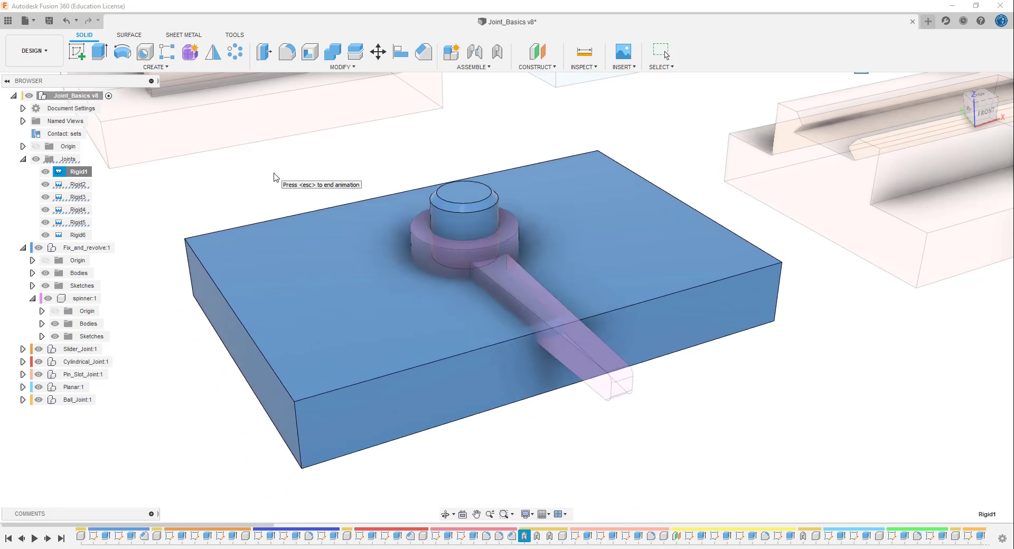
{"action": "key", "text": "Escape"}
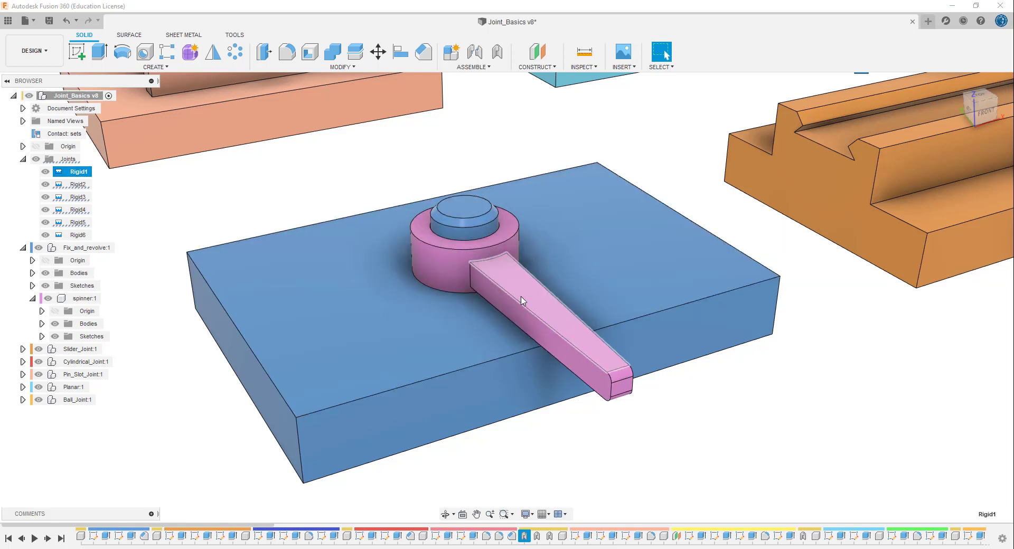
{"action": "left_click", "coordinate": [23, 159]}
{"action": "left_click", "coordinate": [267, 191]}
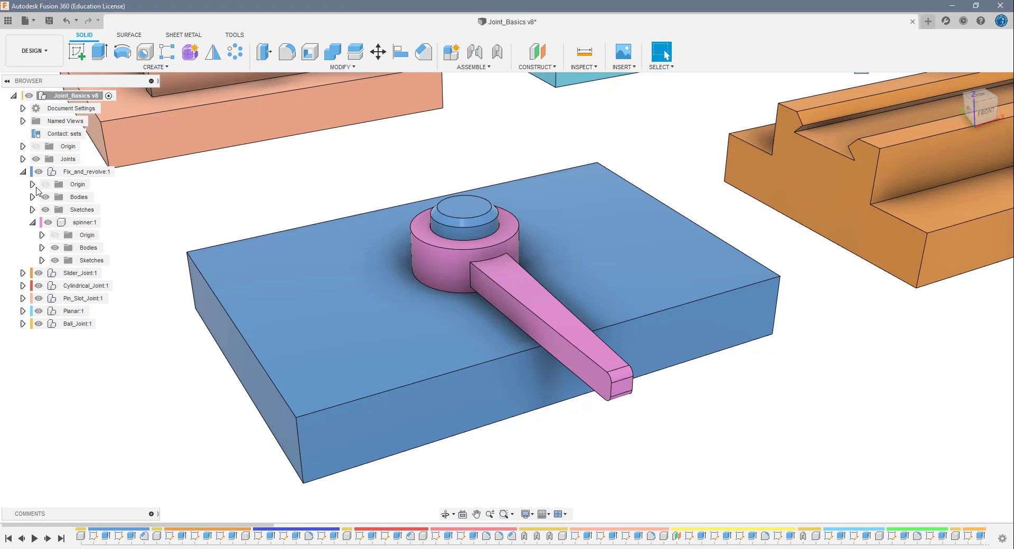
{"action": "left_click", "coordinate": [23, 172]}
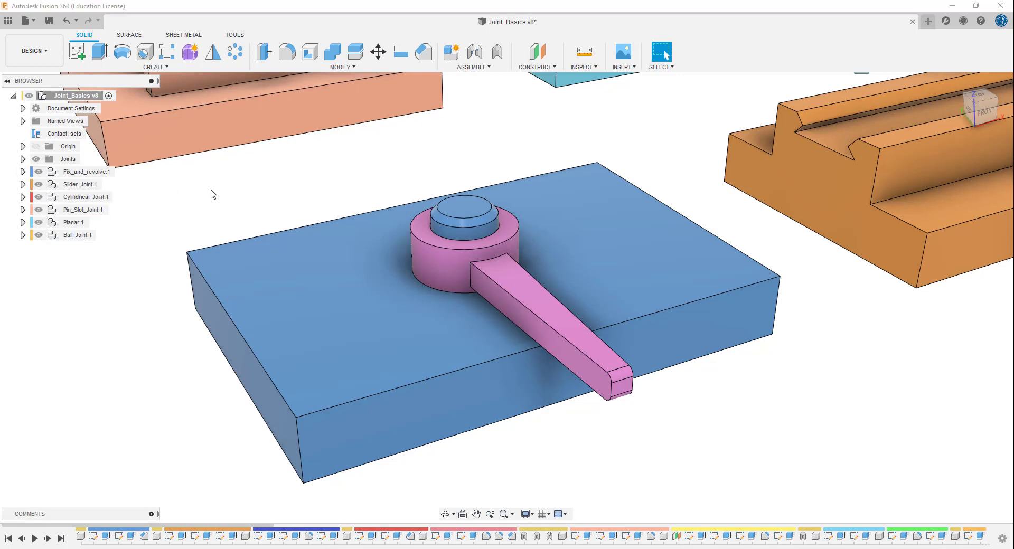
- Move the spinner off its post several times to test its freedom of movement, reverting its position each time
{"action": "left_click", "coordinate": [438, 271]}
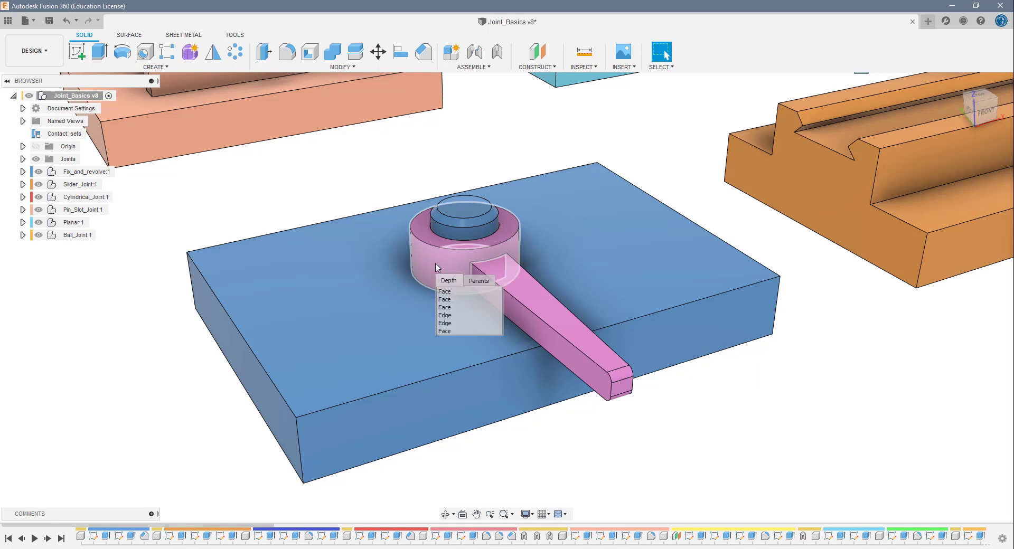
{"action": "left_click_drag", "start_coordinate": [437, 254], "coordinate": [500, 157]}
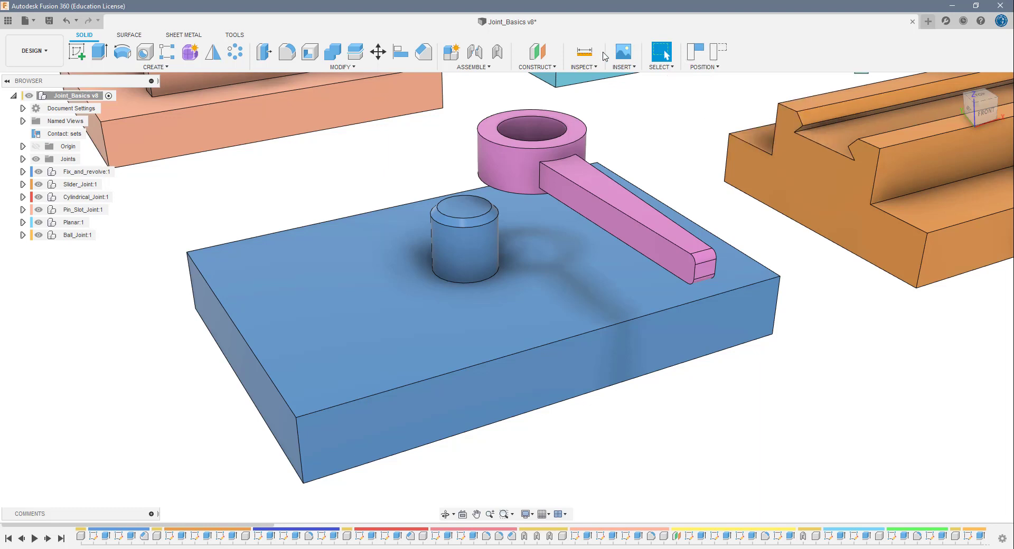
{"action": "left_click_drag", "start_coordinate": [584, 133], "coordinate": [660, 138]}
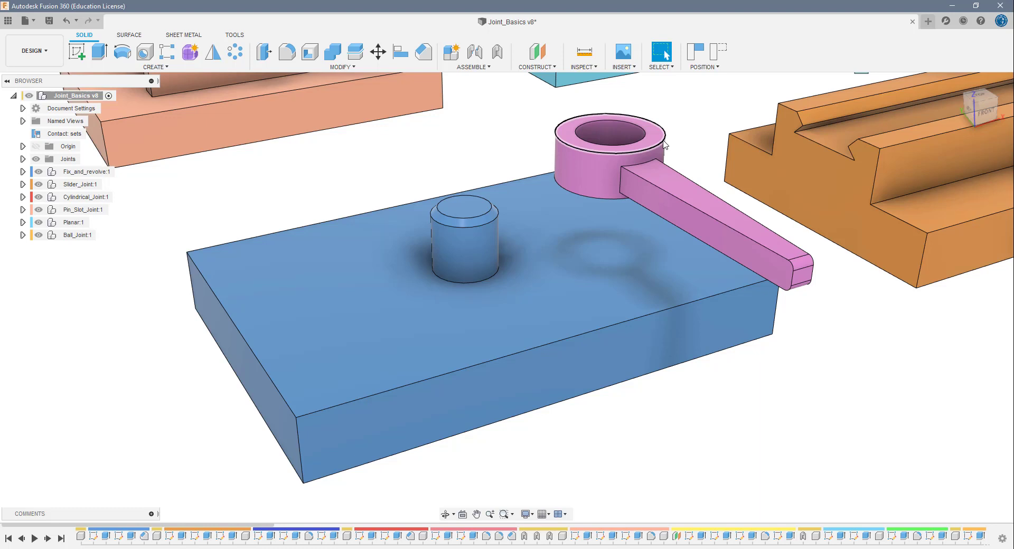
{"action": "left_click", "coordinate": [716, 57]}
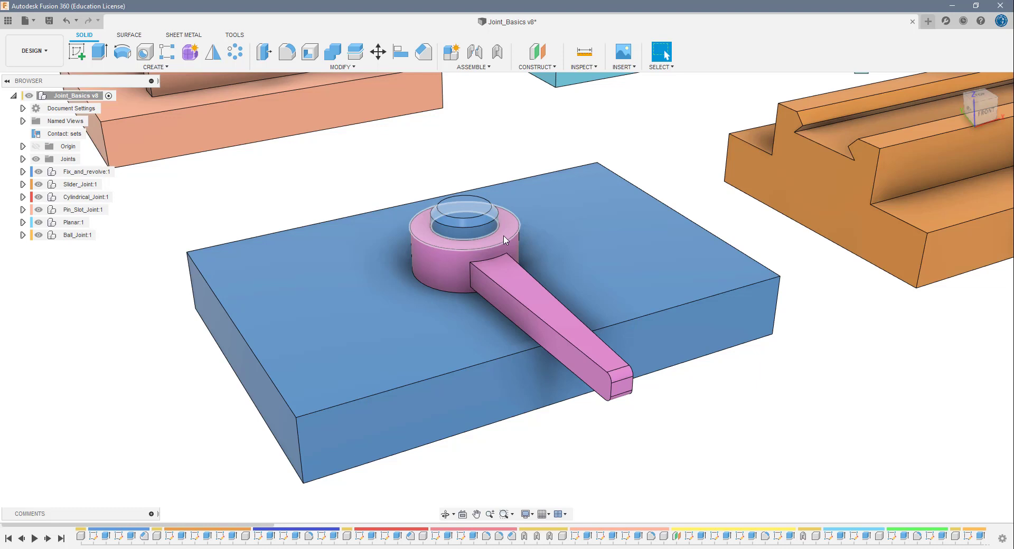
{"action": "left_click_drag", "start_coordinate": [504, 240], "coordinate": [531, 155]}
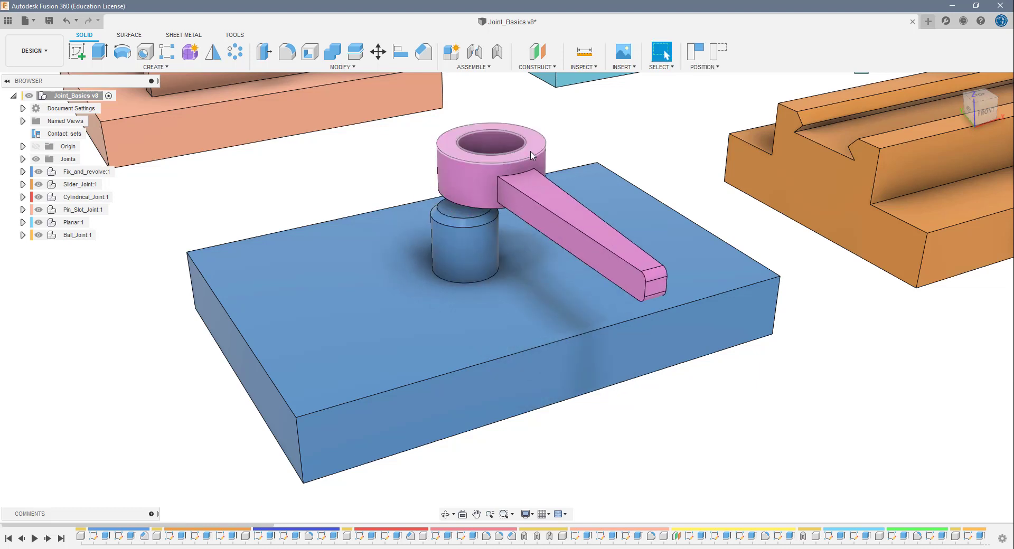
{"action": "left_click", "coordinate": [717, 56]}
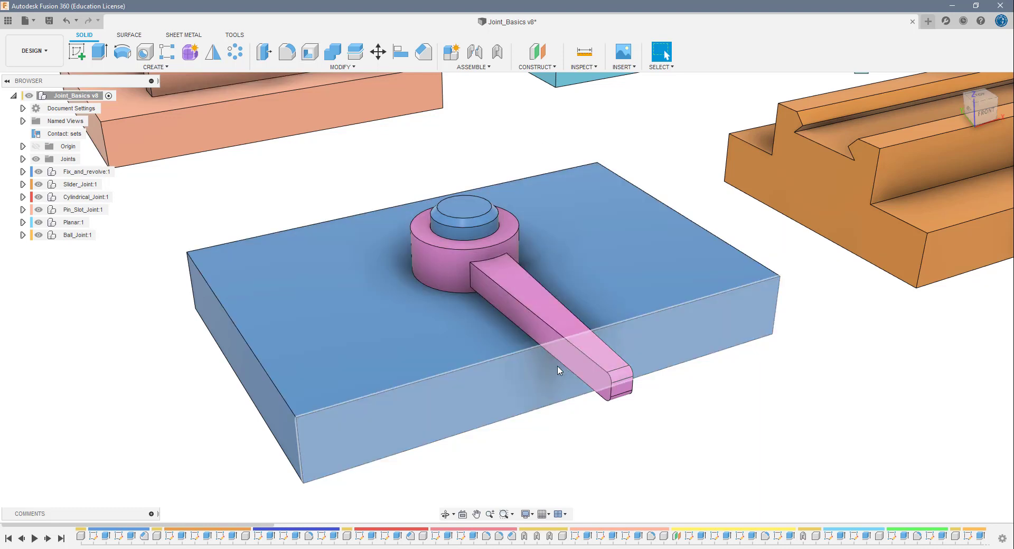
{"action": "left_click_drag", "start_coordinate": [526, 294], "coordinate": [621, 197]}
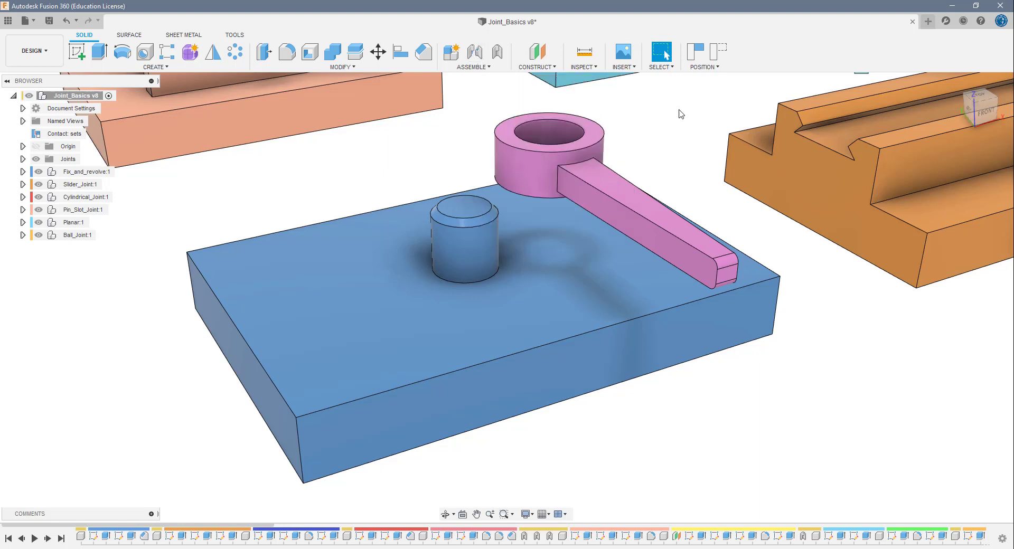
{"action": "left_click", "coordinate": [557, 141]}
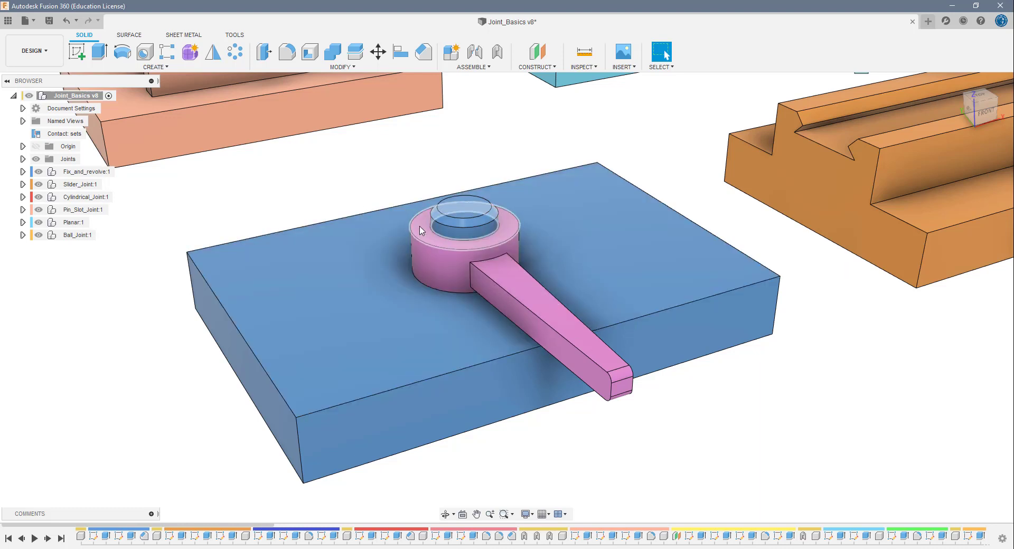
- Move the spinner off its post once more, and revert it to its original position
{"action": "left_click_drag", "start_coordinate": [421, 229], "coordinate": [641, 90]}
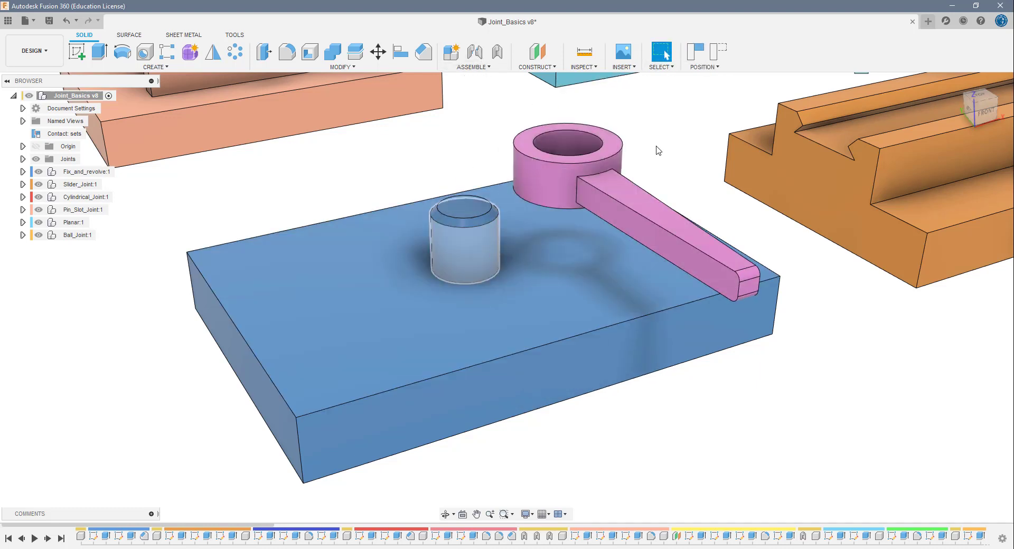
{"action": "left_click", "coordinate": [717, 51]}
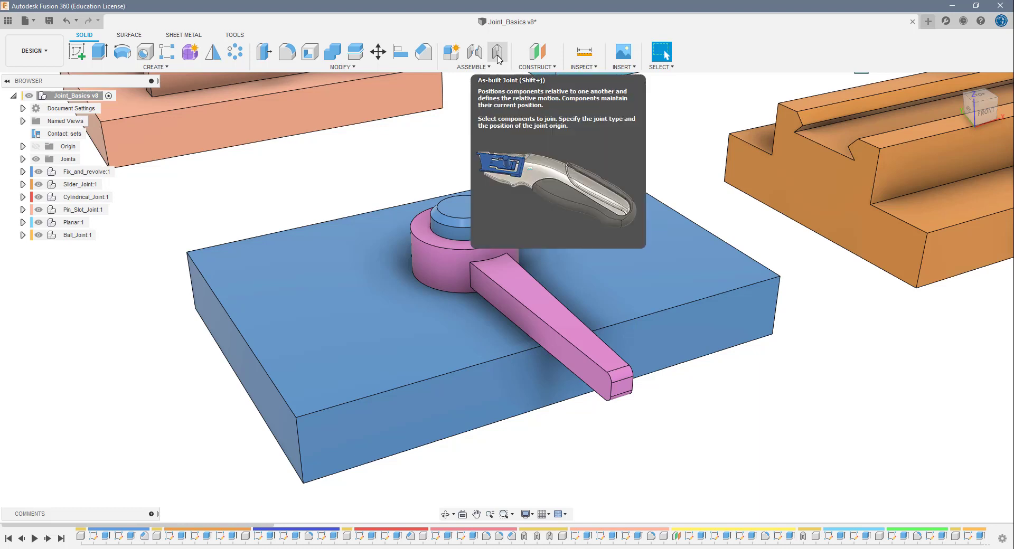
- Create a Rigid as-built joint between the spinner and the blue Fix_and_revolve block, previewing its motion before accepting it
{"action": "left_click", "coordinate": [472, 67]}
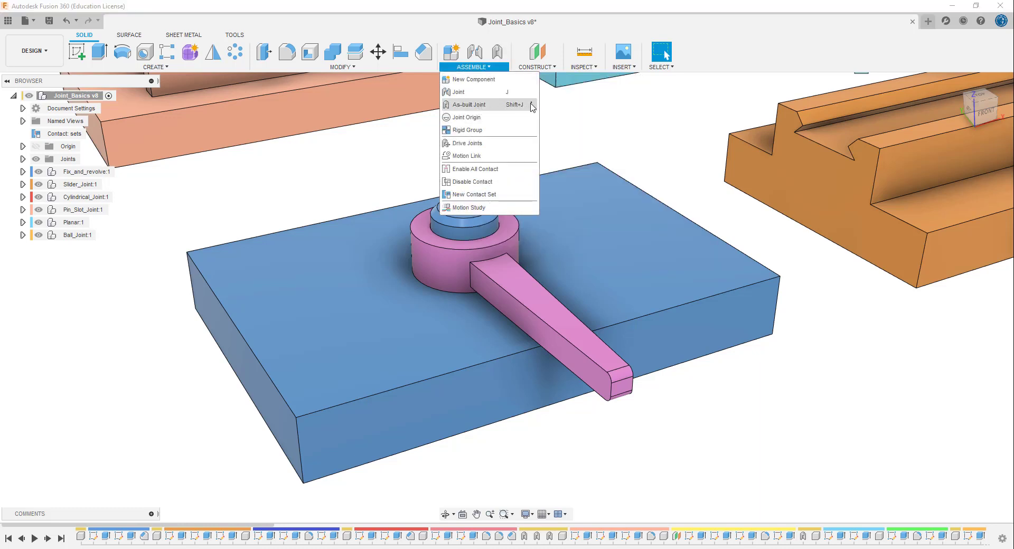
{"action": "mouse_move", "coordinate": [532, 105]}
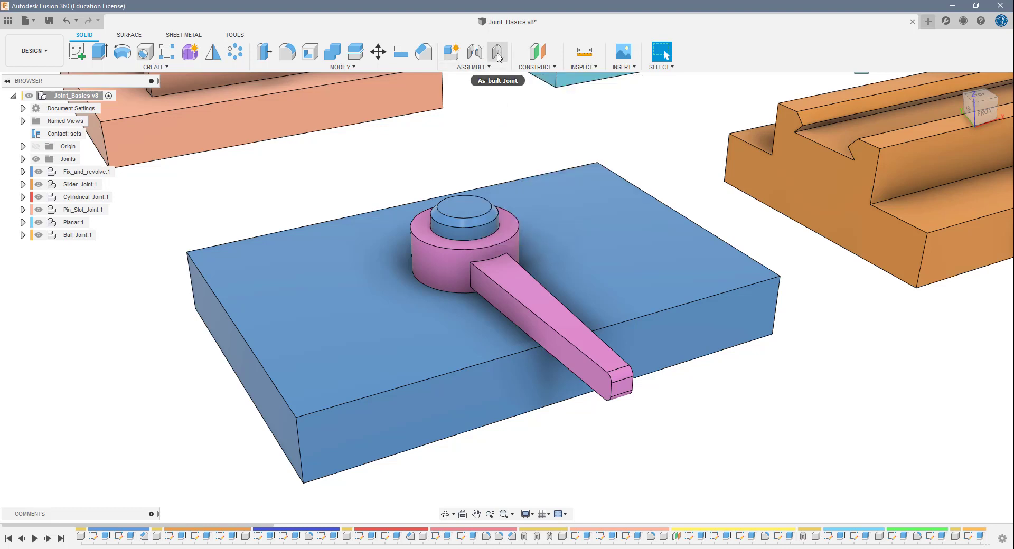
{"action": "left_click", "coordinate": [498, 54]}
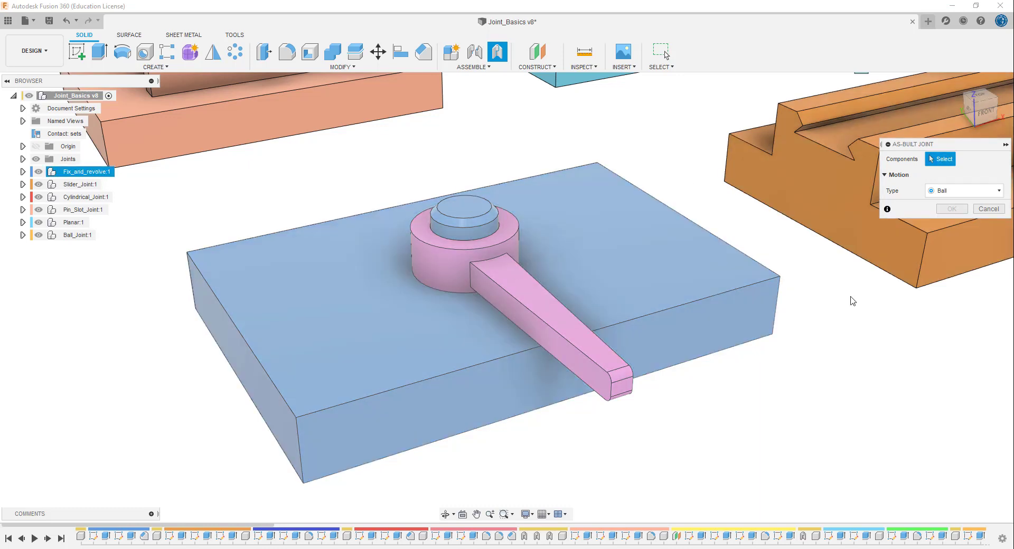
{"action": "left_click", "coordinate": [962, 193]}
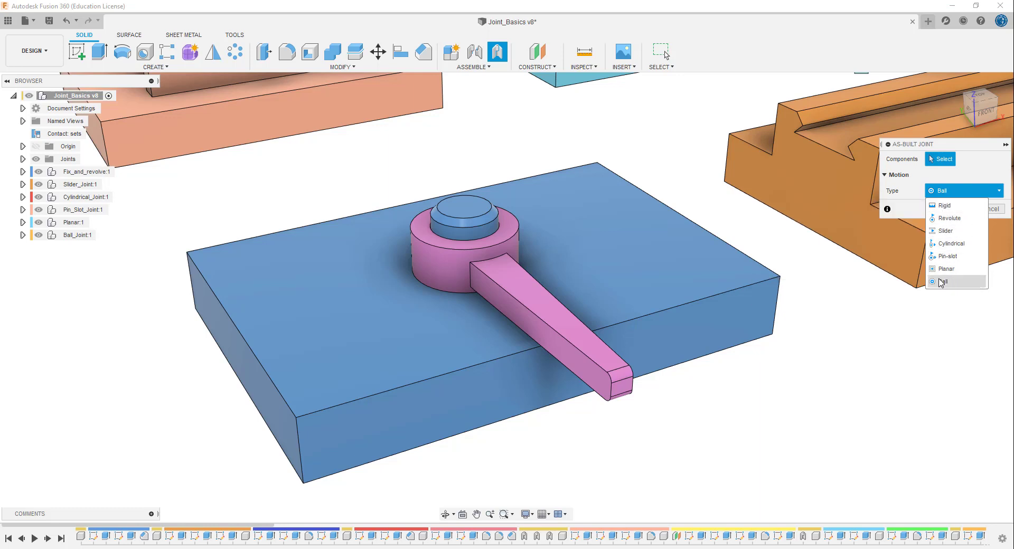
{"action": "left_click", "coordinate": [946, 207]}
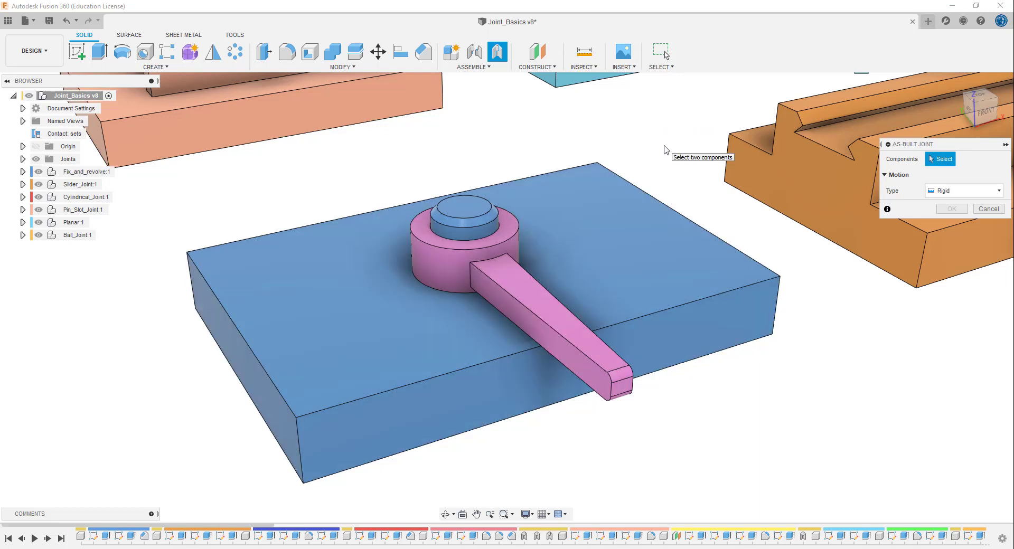
{"action": "left_click", "coordinate": [564, 326]}
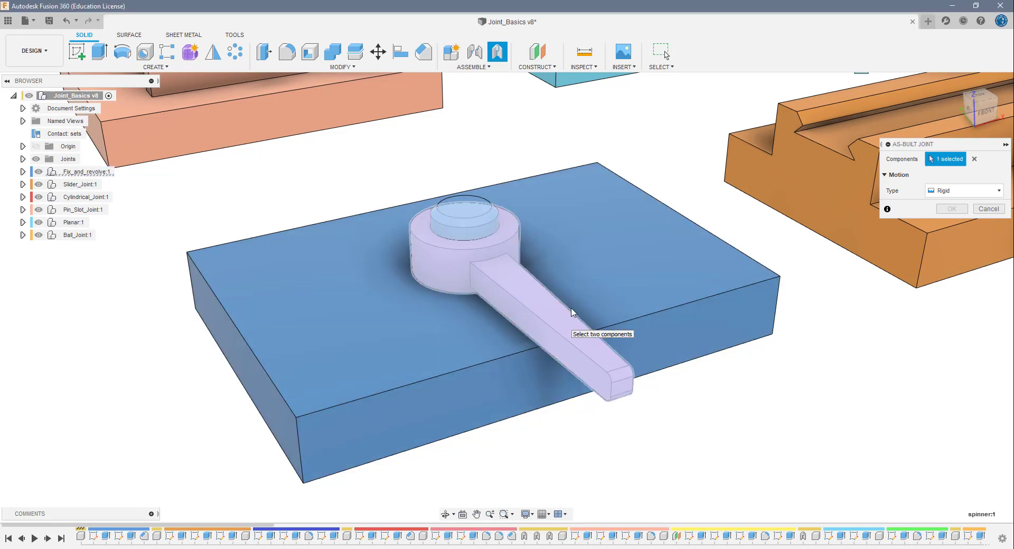
{"action": "left_click", "coordinate": [620, 265]}
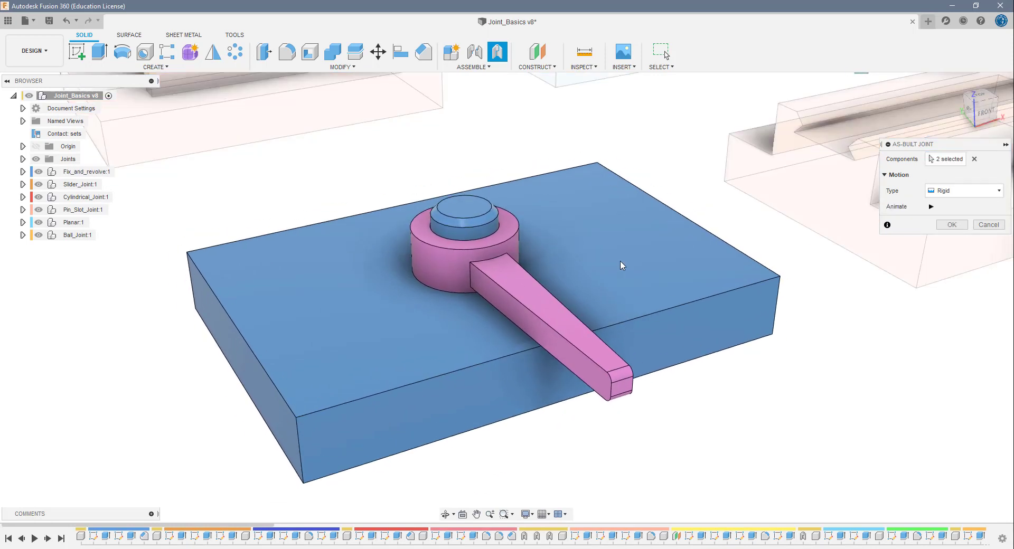
{"action": "left_click", "coordinate": [931, 206]}
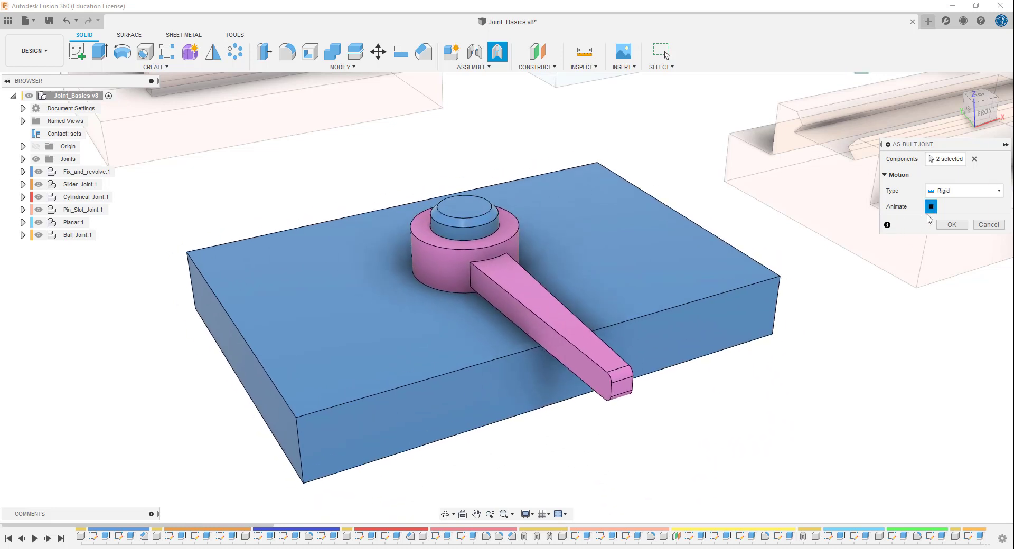
{"action": "left_click", "coordinate": [930, 207]}
{"action": "left_click", "coordinate": [950, 225]}
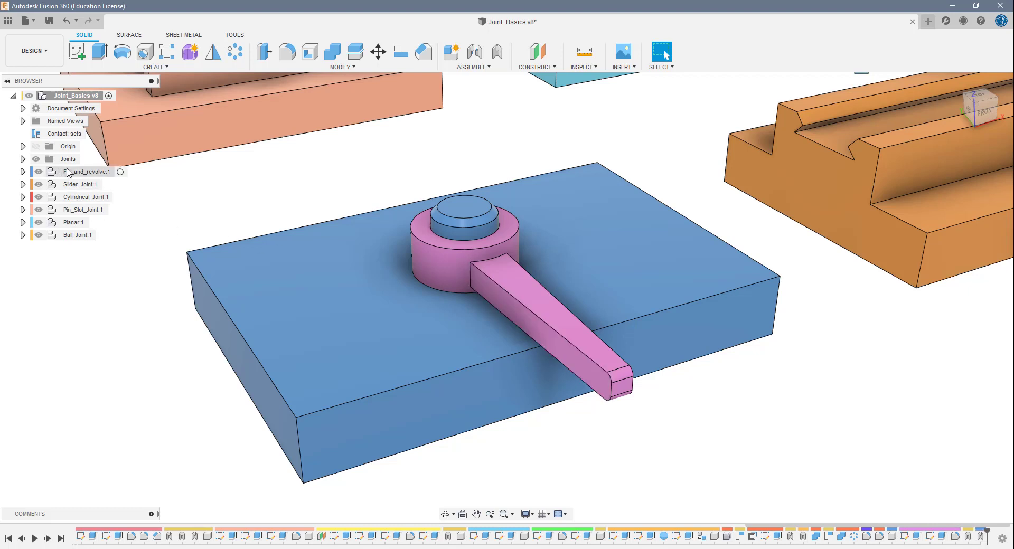
- Examine the joints of the top-level assembly and of the Fix_and_revolve component to locate the spinner's new rigid joint
{"action": "left_click", "coordinate": [23, 158]}
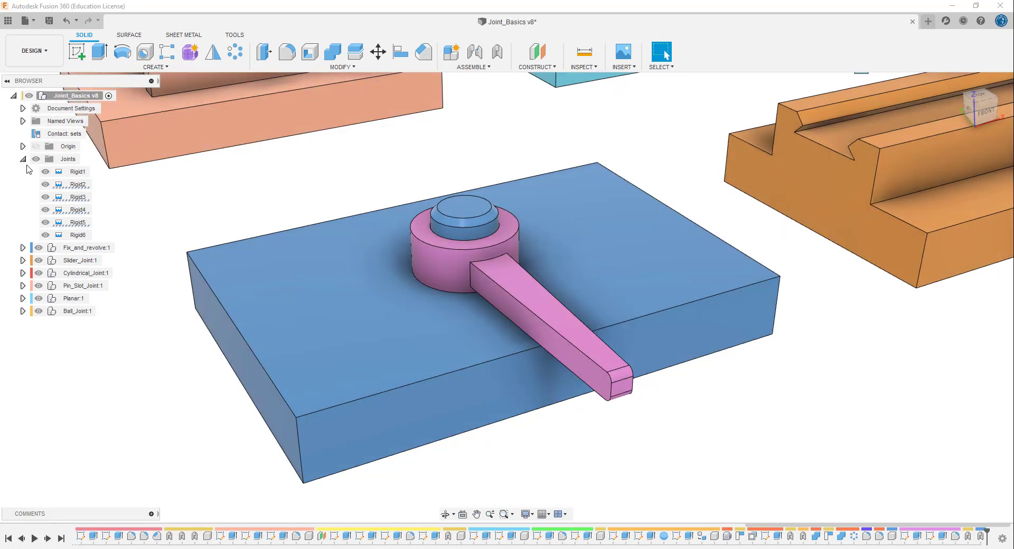
{"action": "left_click", "coordinate": [22, 159]}
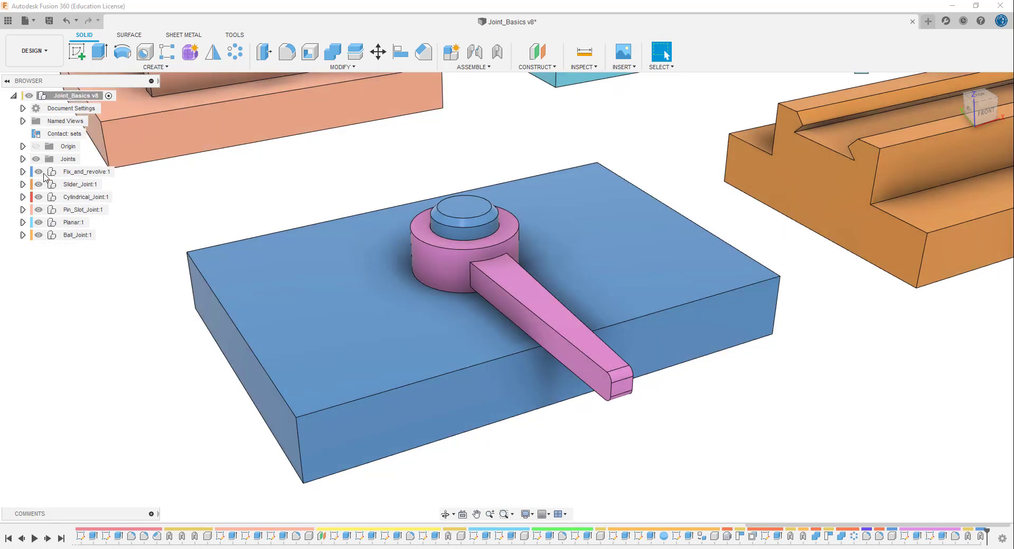
{"action": "left_click", "coordinate": [23, 171]}
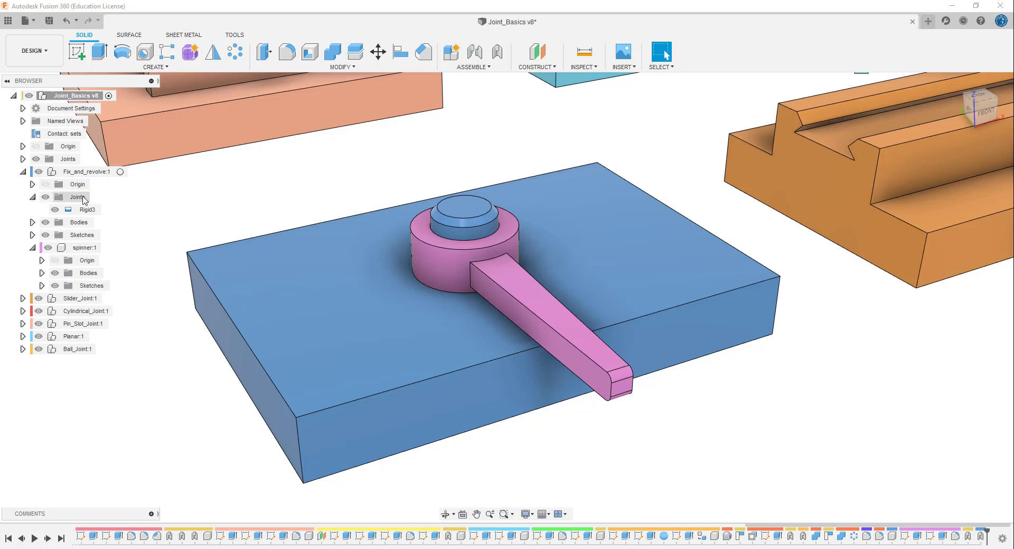
{"action": "left_click", "coordinate": [33, 198]}
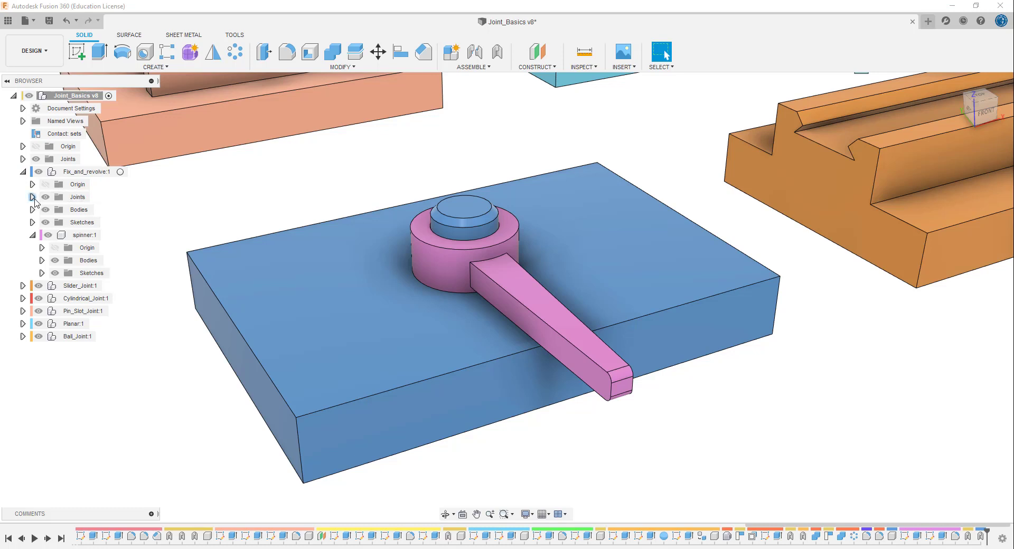
{"action": "left_click", "coordinate": [33, 236]}
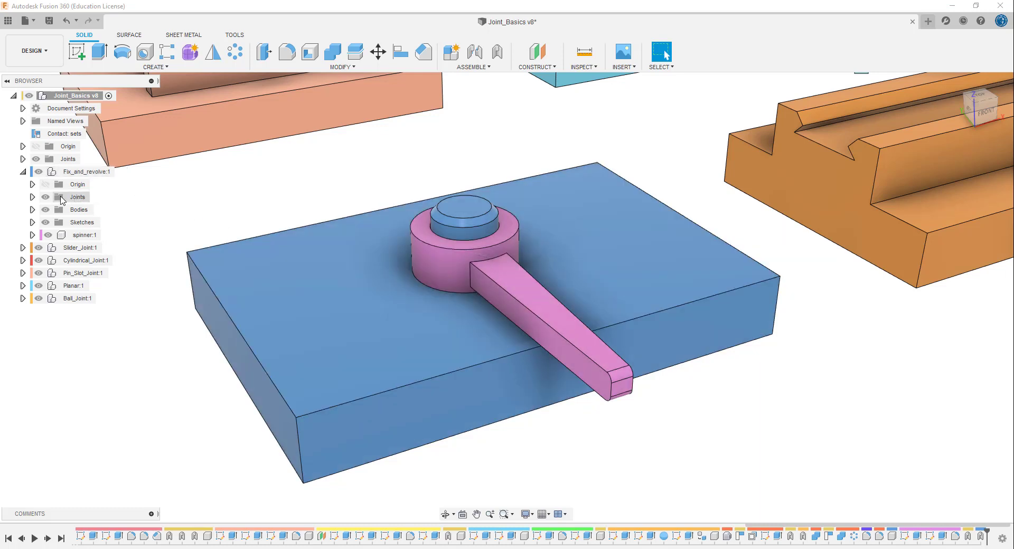
{"action": "left_click", "coordinate": [32, 197]}
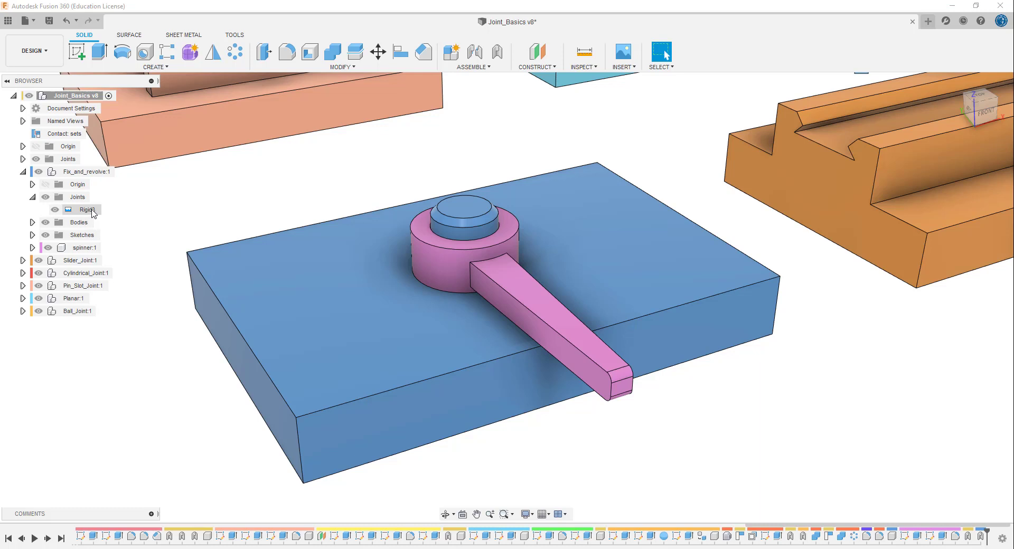
- Review the Rigid3 joint's settings in Edit Joint and close them without altering anything
{"action": "left_click", "coordinate": [93, 212]}
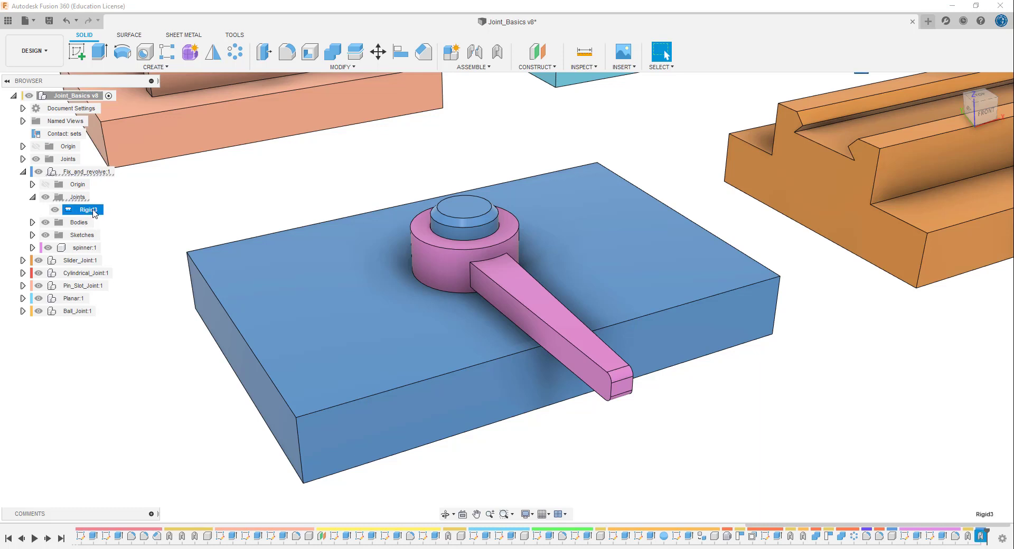
{"action": "right_click", "coordinate": [95, 213]}
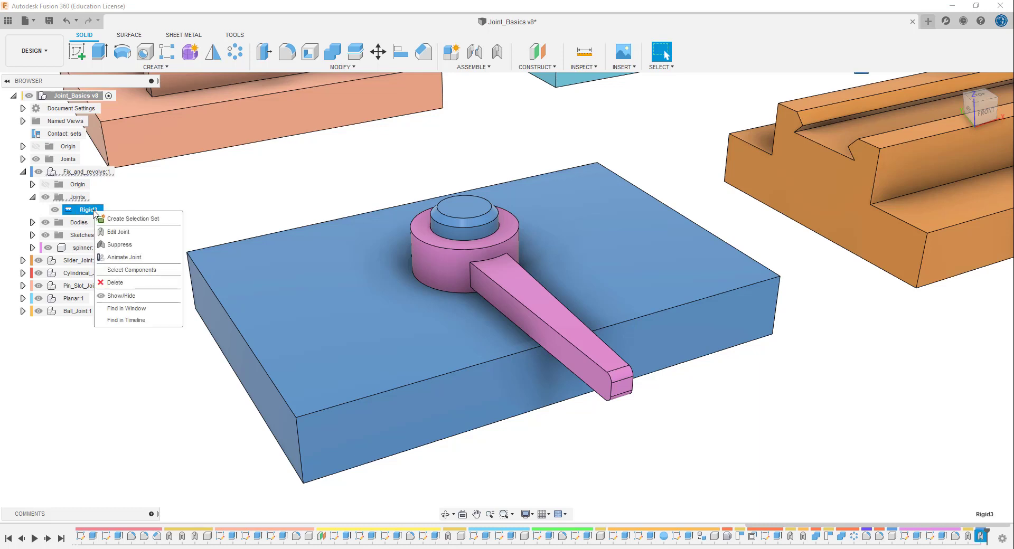
{"action": "left_click", "coordinate": [119, 231]}
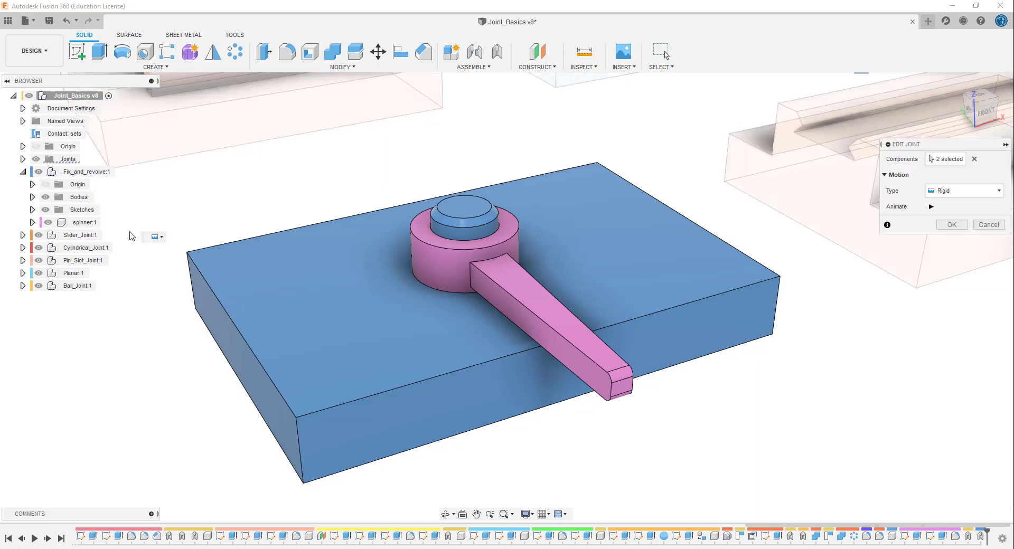
{"action": "left_click", "coordinate": [951, 224]}
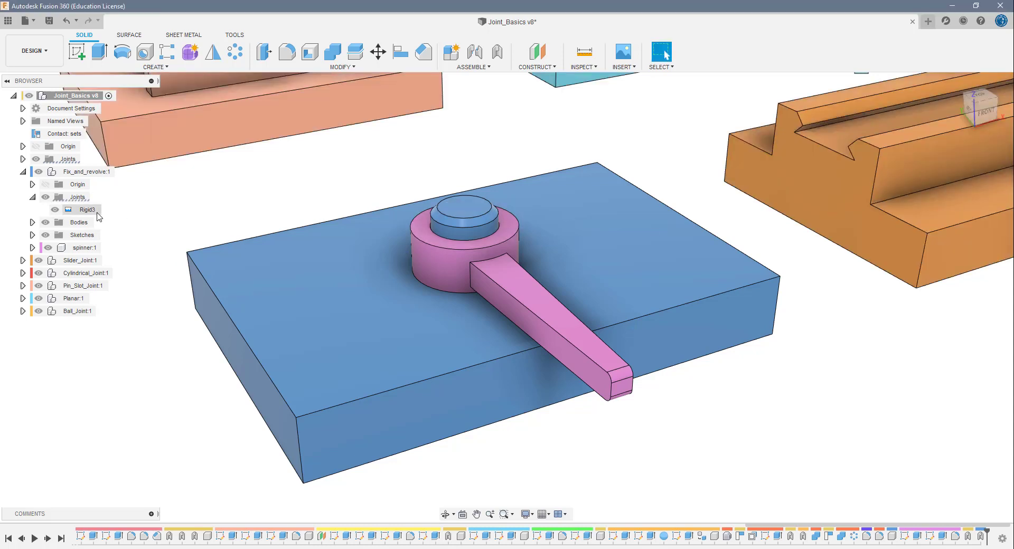
- Animate the Rigid3 joint to check the spinner's motion, and end the animation
{"action": "right_click", "coordinate": [93, 211]}
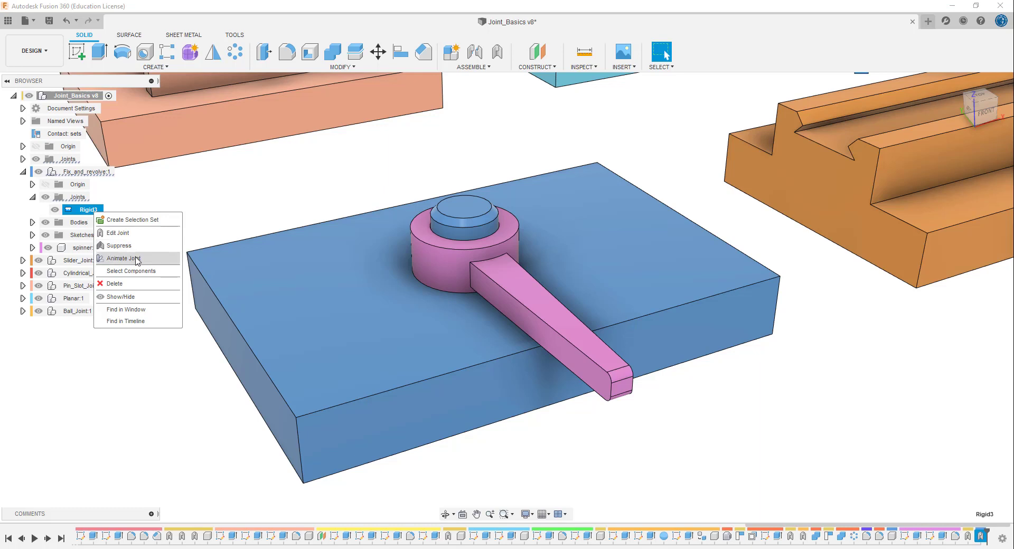
{"action": "left_click", "coordinate": [136, 259]}
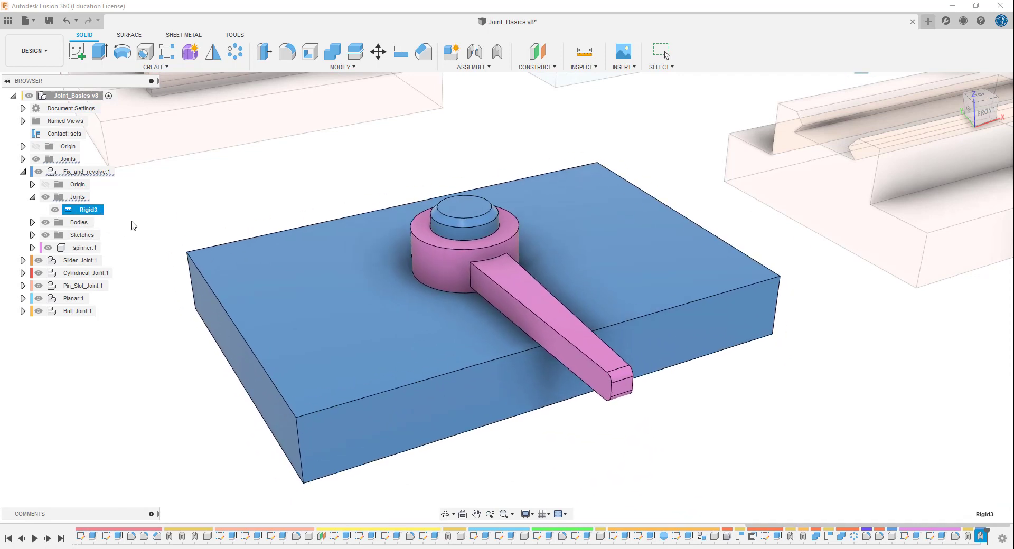
{"action": "key", "text": "Escape"}
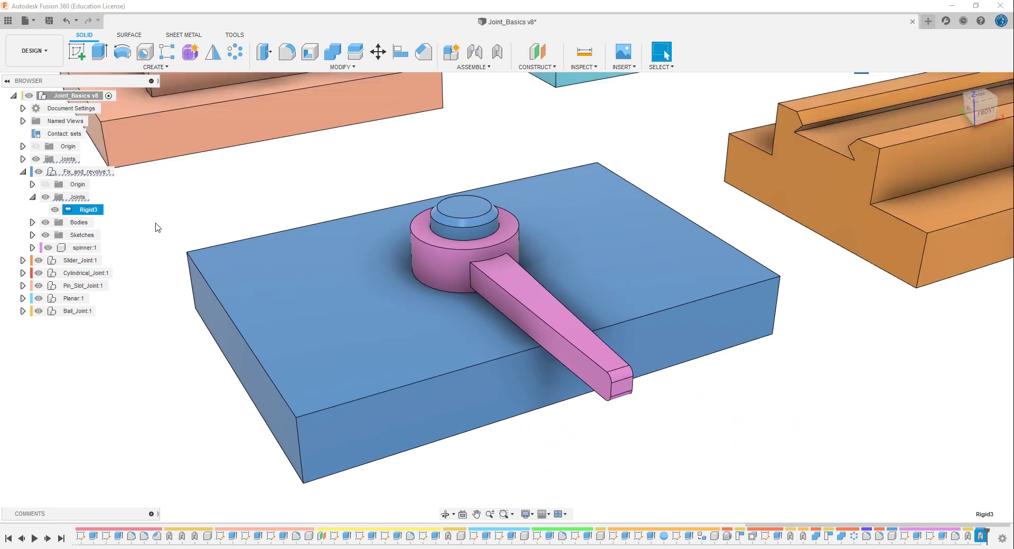
{"action": "right_click", "coordinate": [97, 213]}
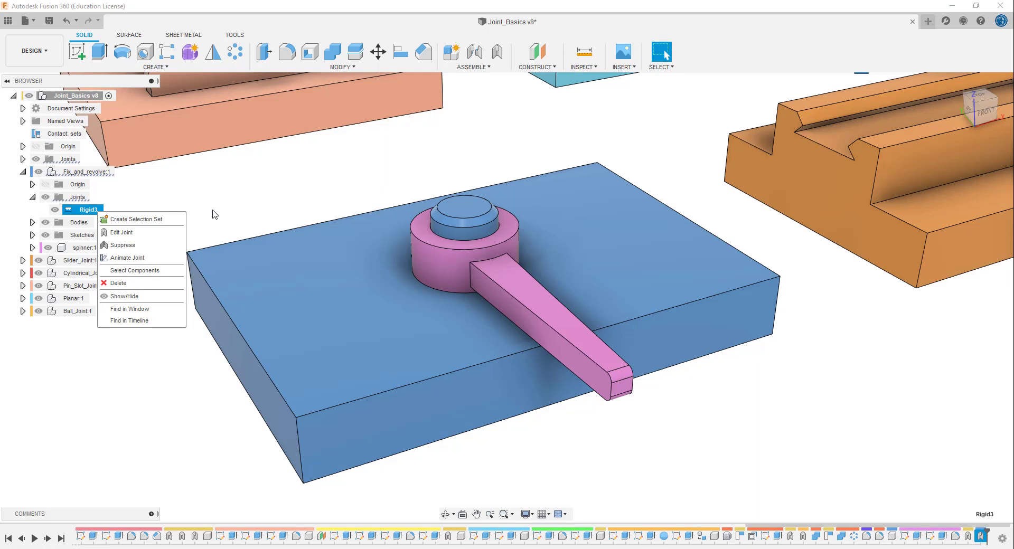
{"action": "key", "text": "Escape"}
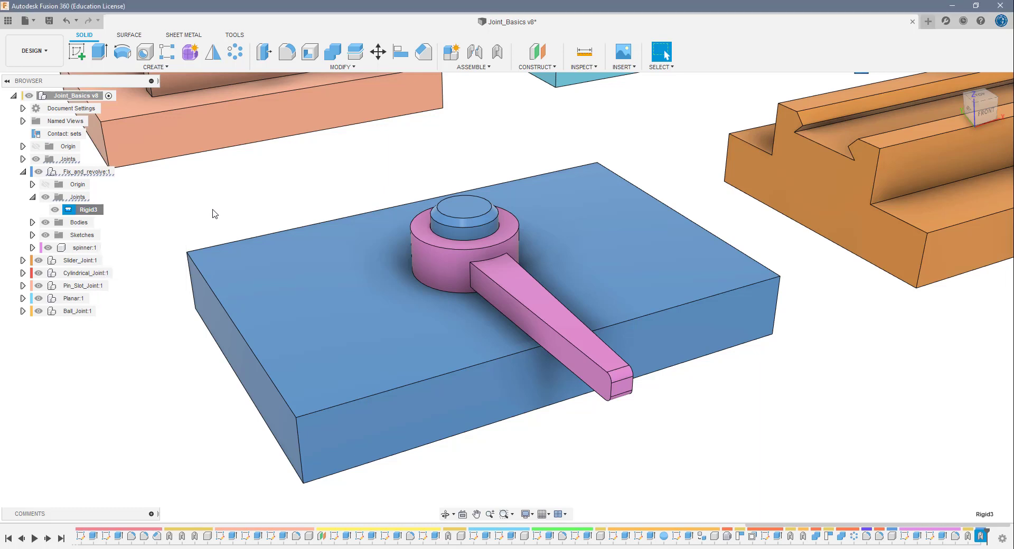
{"action": "left_click", "coordinate": [96, 213]}
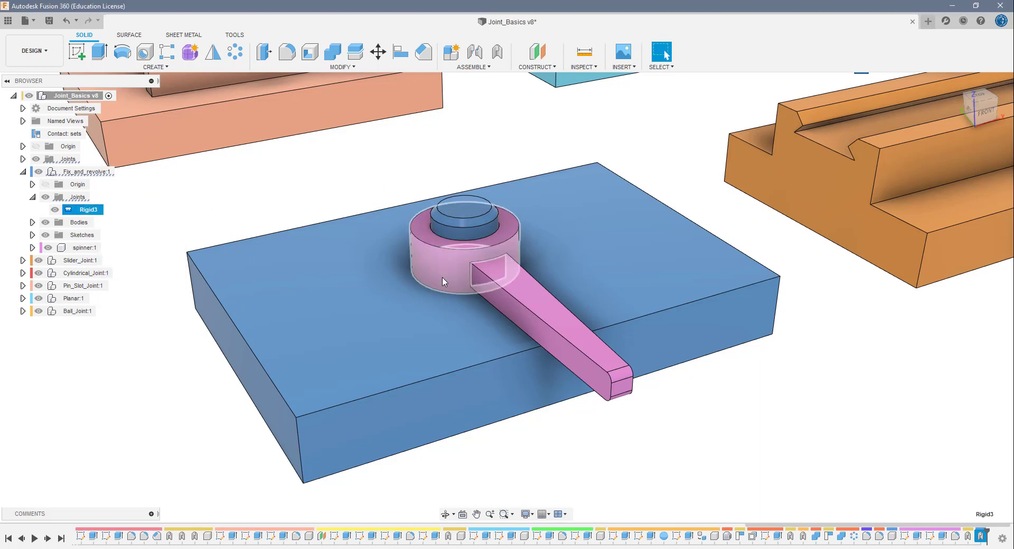
{"action": "key", "text": "Escape"}
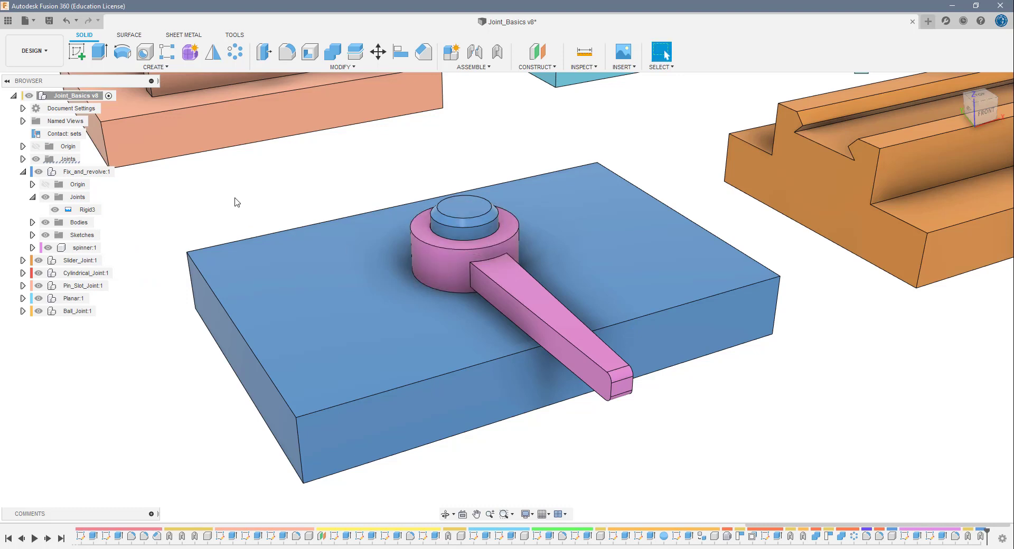
- Change the Rigid3 joint to Revolute, positioned at the centre of the blue peg's top face, and preview its rotation about the Z axis
{"action": "left_click", "coordinate": [92, 211]}
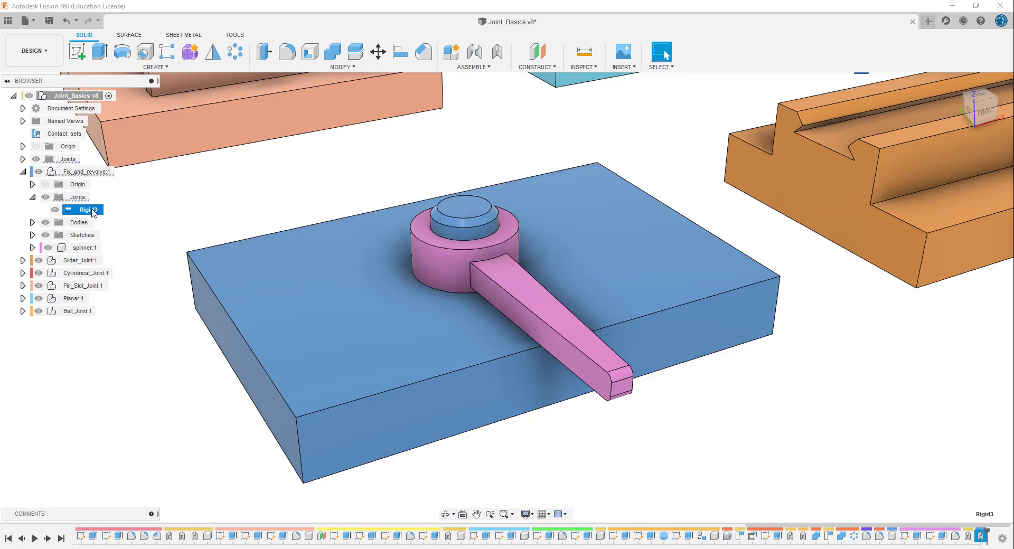
{"action": "right_click", "coordinate": [96, 212]}
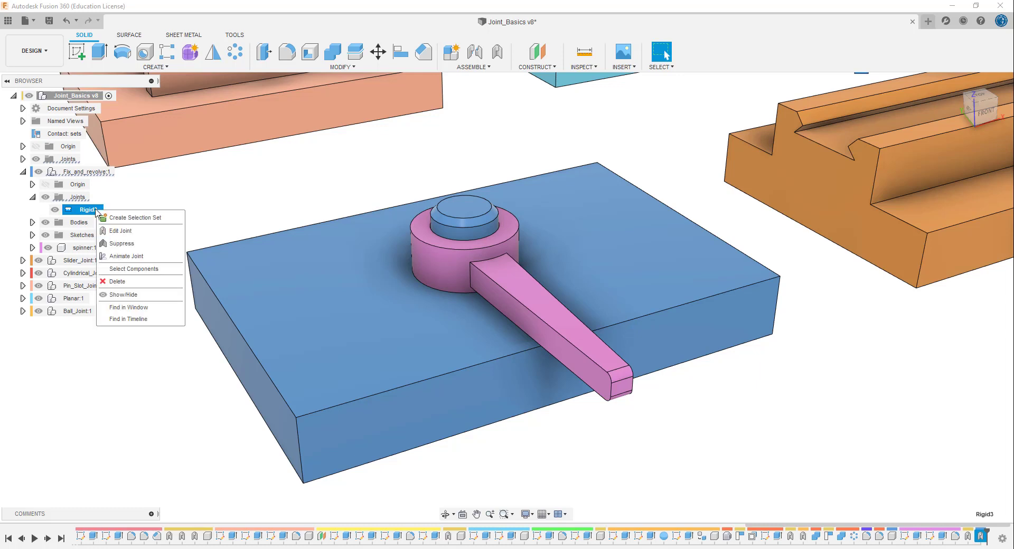
{"action": "left_click", "coordinate": [133, 230]}
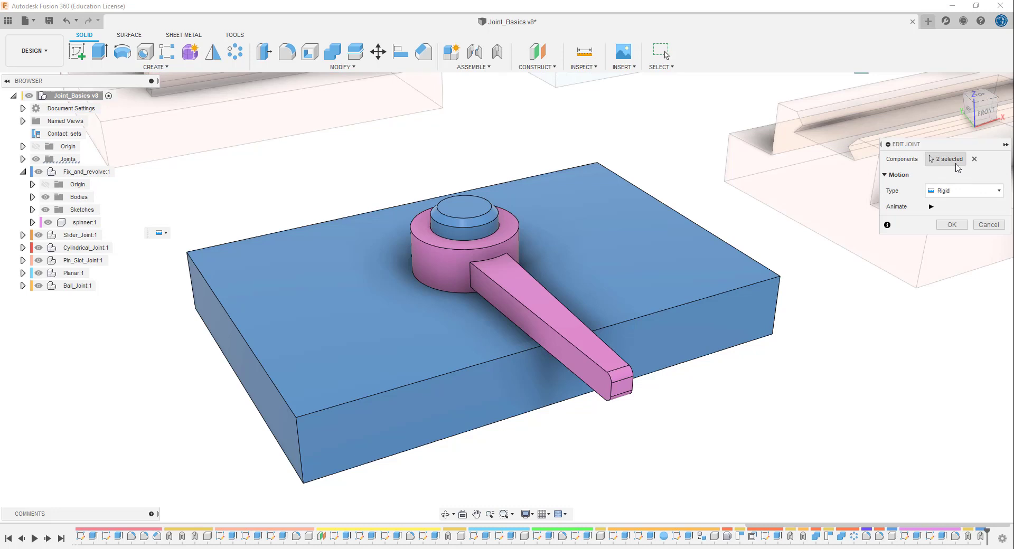
{"action": "left_click", "coordinate": [954, 192]}
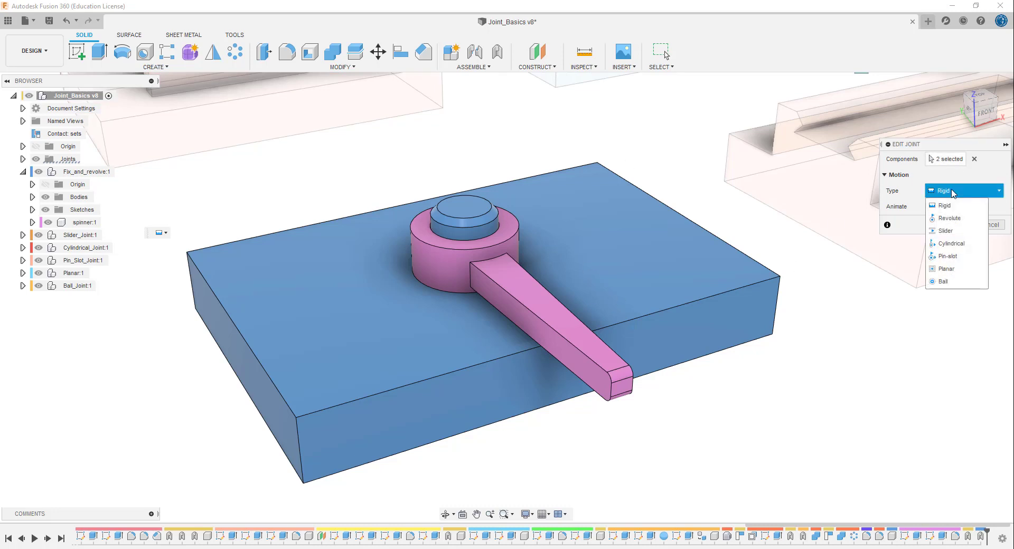
{"action": "left_click", "coordinate": [950, 218]}
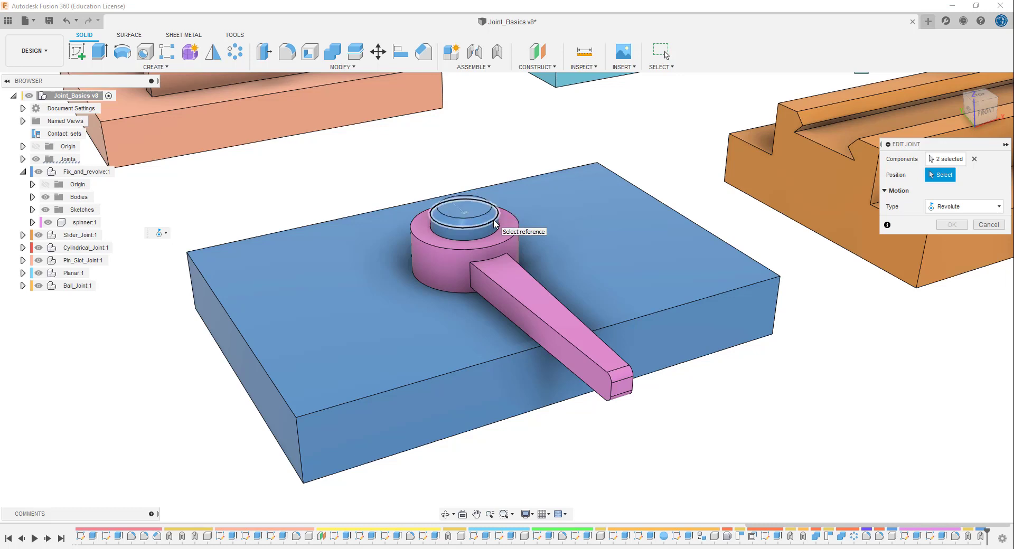
{"action": "scroll", "coordinate": [490, 227], "scroll_direction": "up", "scroll_amount": 5}
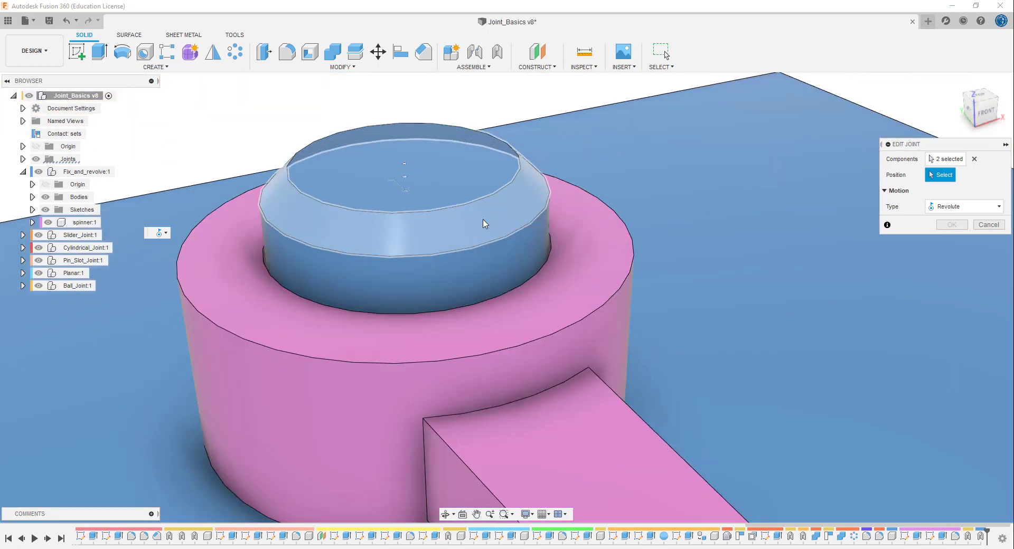
{"action": "left_click", "coordinate": [404, 168]}
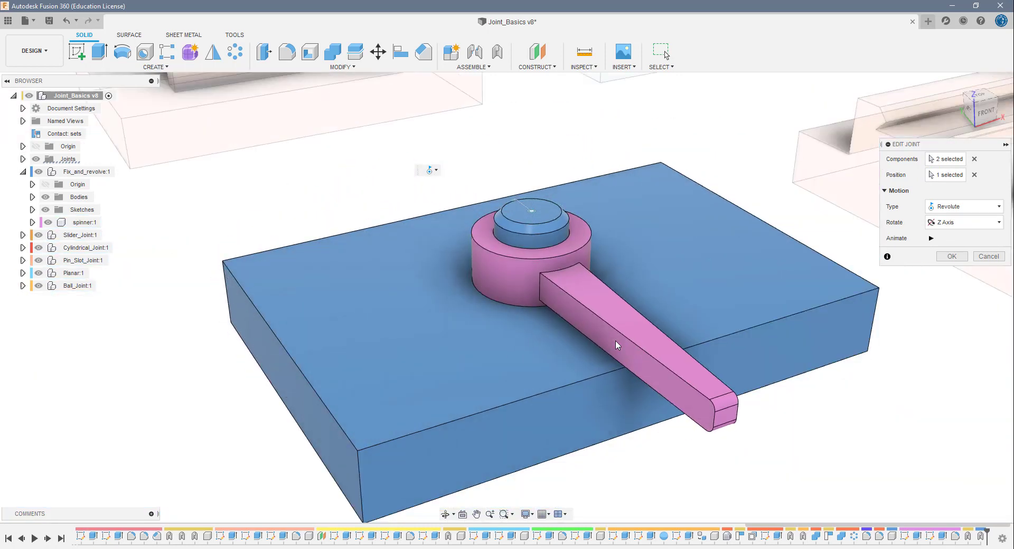
{"action": "left_click", "coordinate": [931, 238]}
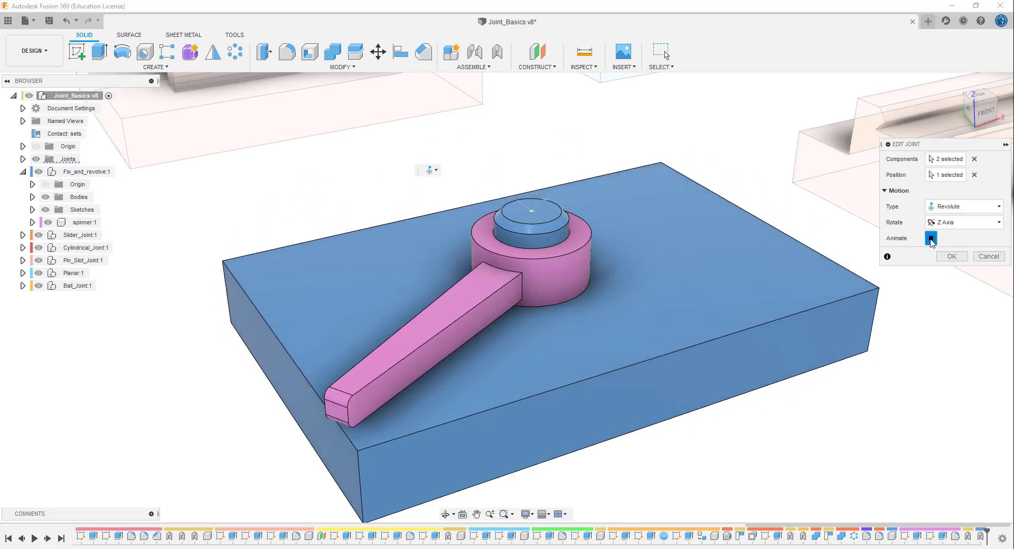
{"action": "left_click", "coordinate": [931, 239]}
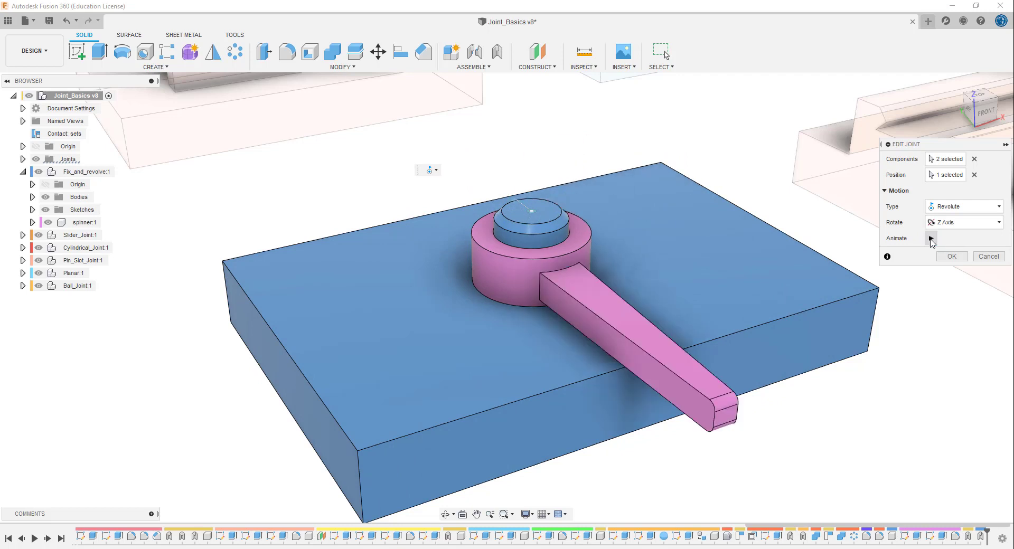
- Try the Y Axis and X Axis as the revolute joint's rotation axis and preview the motion about X
{"action": "left_click", "coordinate": [957, 222]}
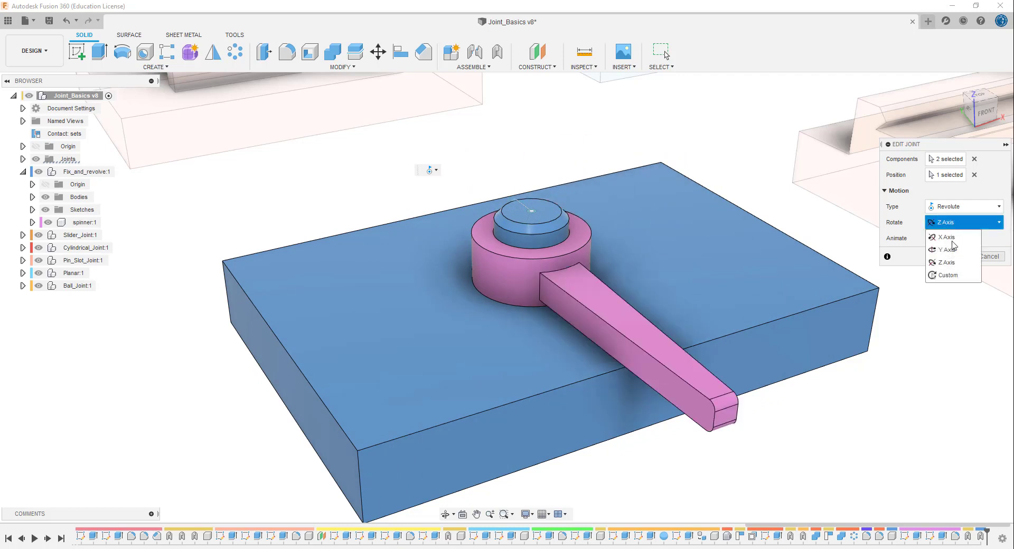
{"action": "left_click", "coordinate": [953, 251]}
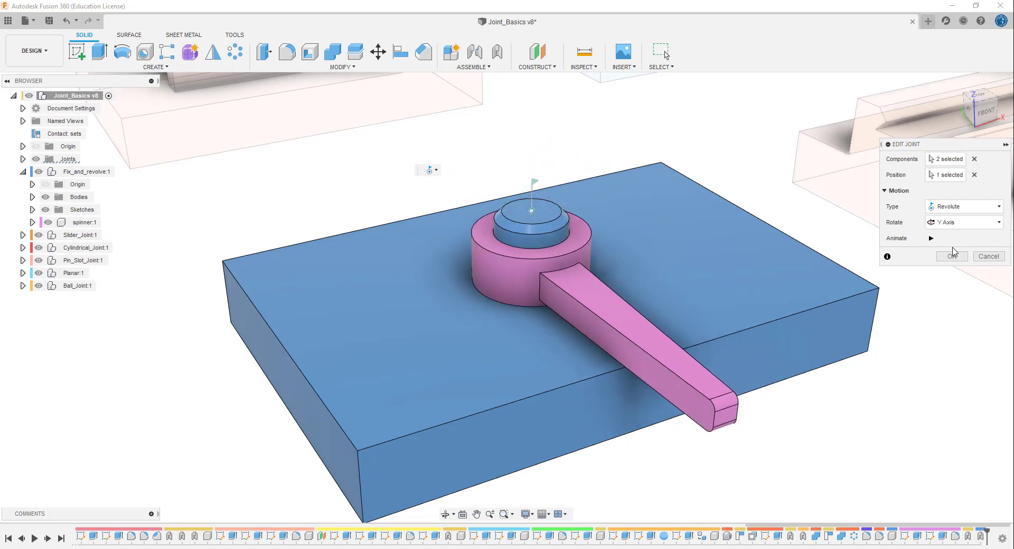
{"action": "left_click", "coordinate": [953, 224]}
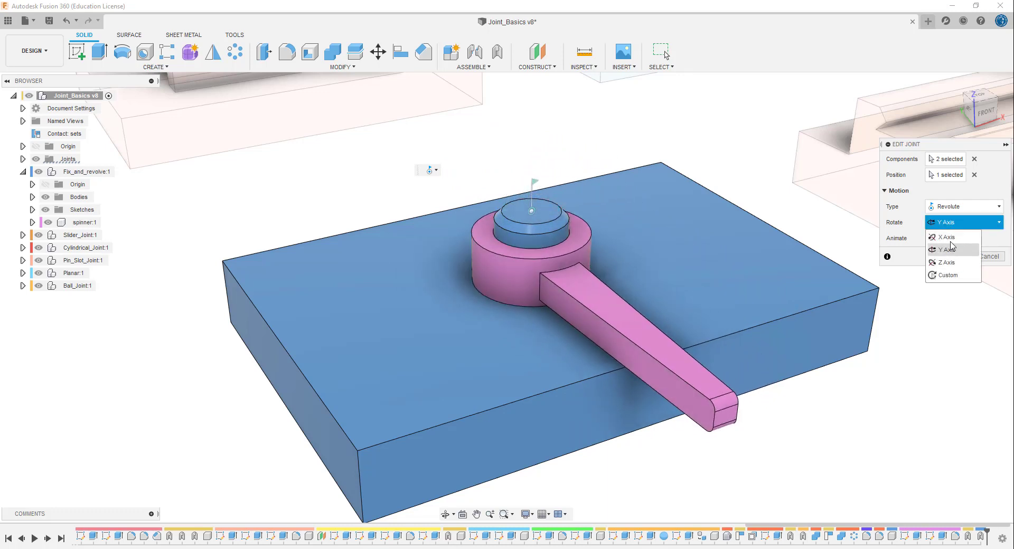
{"action": "left_click", "coordinate": [952, 240]}
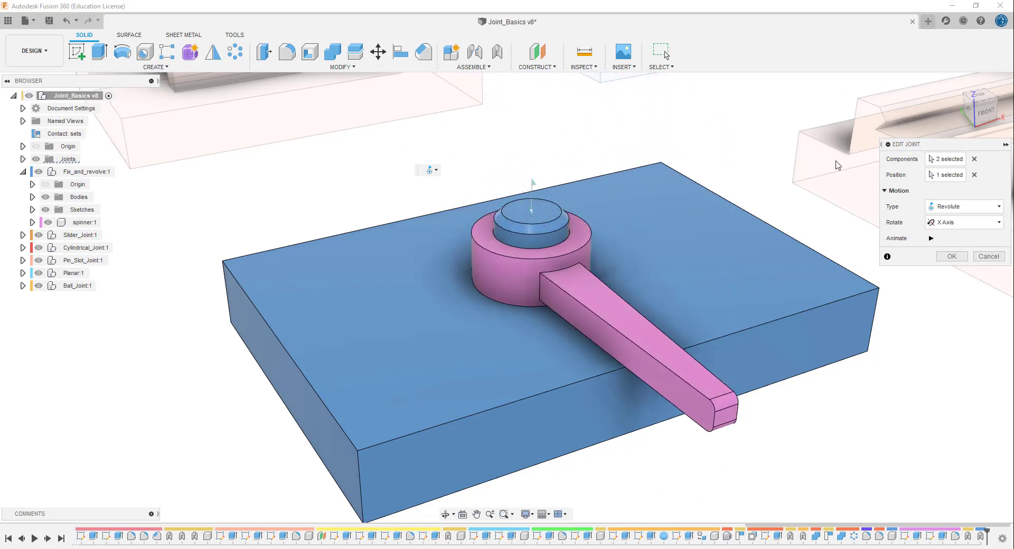
{"action": "left_click", "coordinate": [956, 222]}
{"action": "left_click", "coordinate": [939, 236]}
{"action": "left_click", "coordinate": [931, 239]}
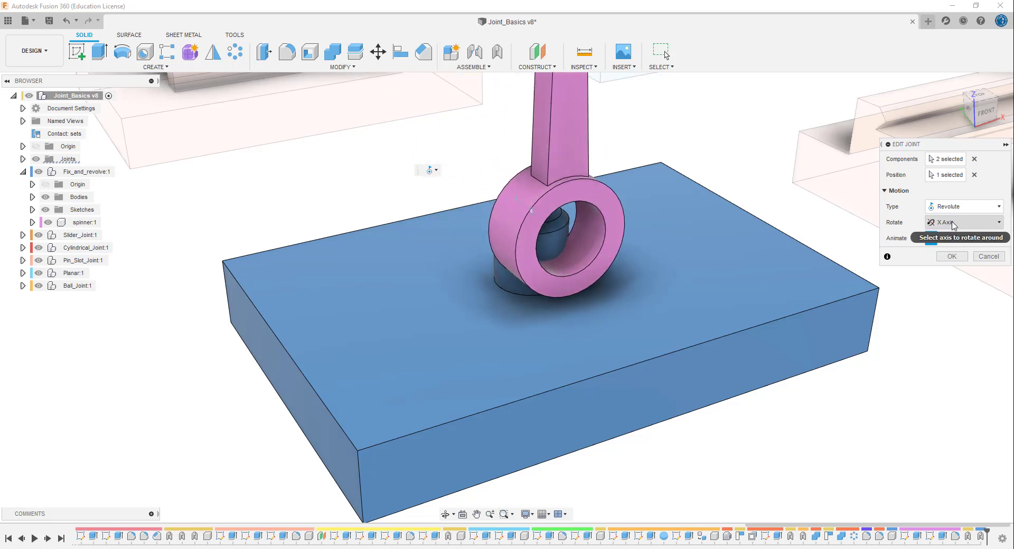
- Set the revolute joint's rotation to Z Axis, end the motion preview and accept the joint
{"action": "left_click", "coordinate": [953, 222]}
{"action": "left_click", "coordinate": [946, 262]}
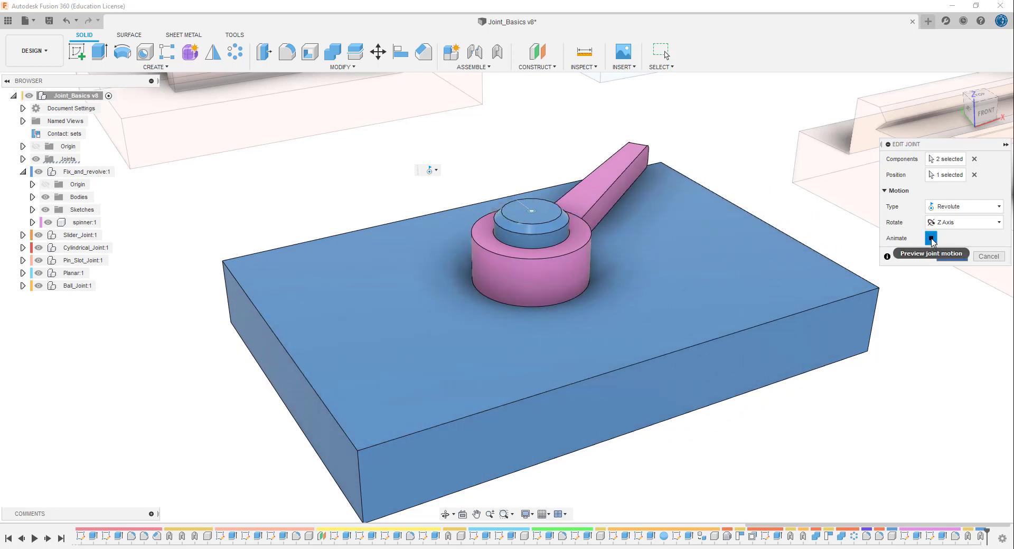
{"action": "left_click", "coordinate": [930, 238]}
{"action": "left_click", "coordinate": [950, 256]}
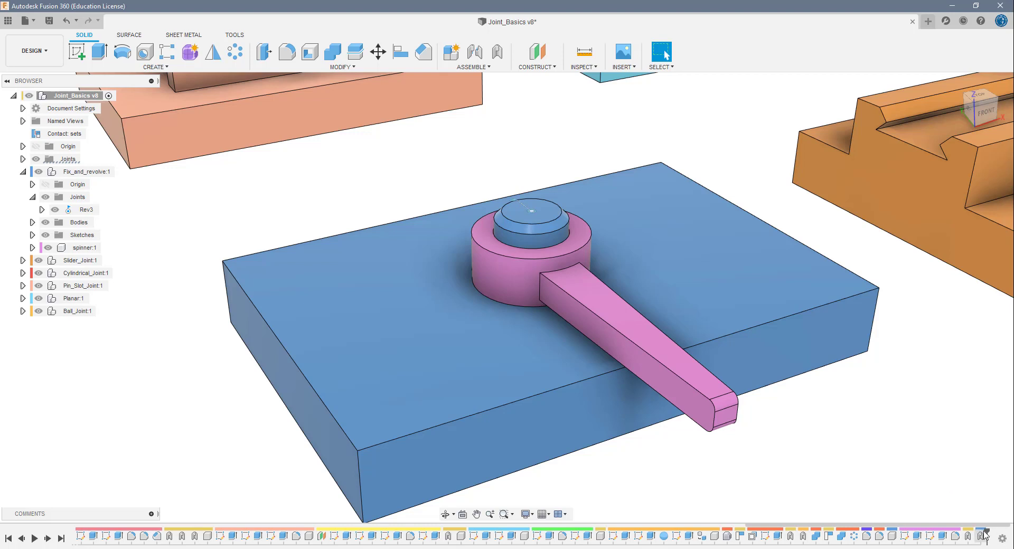
{"action": "left_click", "coordinate": [105, 211]}
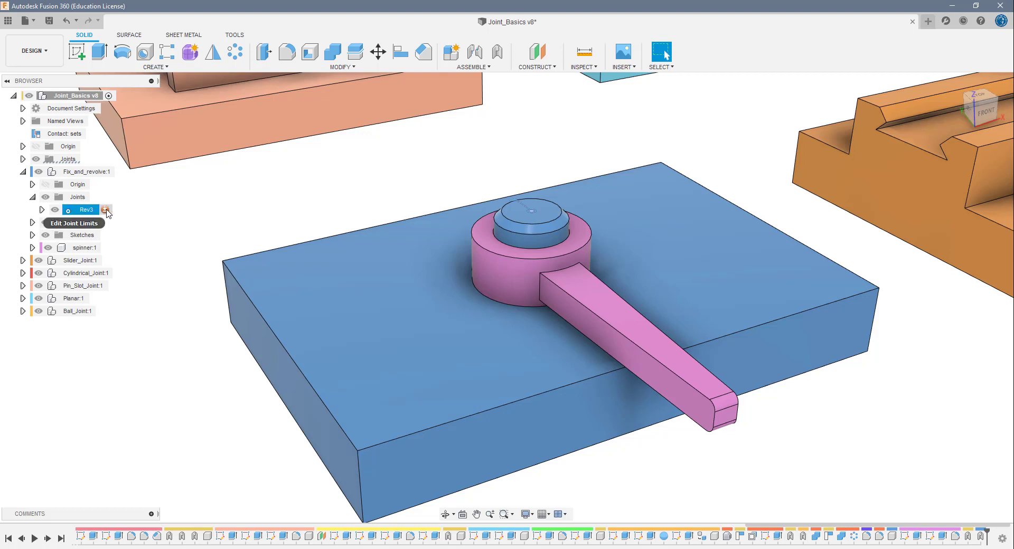
{"action": "left_click", "coordinate": [106, 211]}
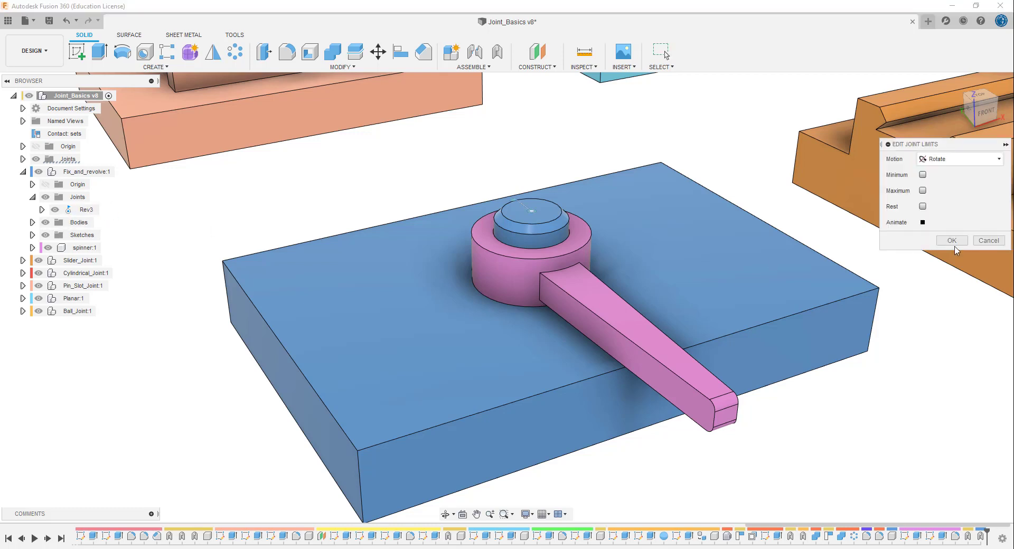
{"action": "left_click", "coordinate": [988, 240]}
- Limit the Rev3 joint's rotation to a minimum of 0 deg and a maximum of 90 deg, and swing the spinner to test the limits
{"action": "left_click", "coordinate": [94, 213]}
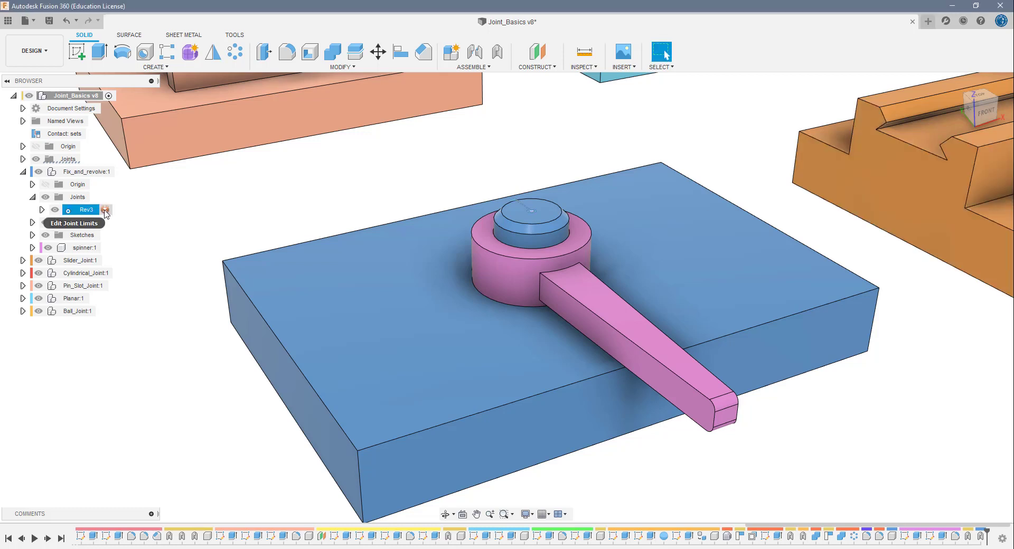
{"action": "left_click", "coordinate": [105, 211]}
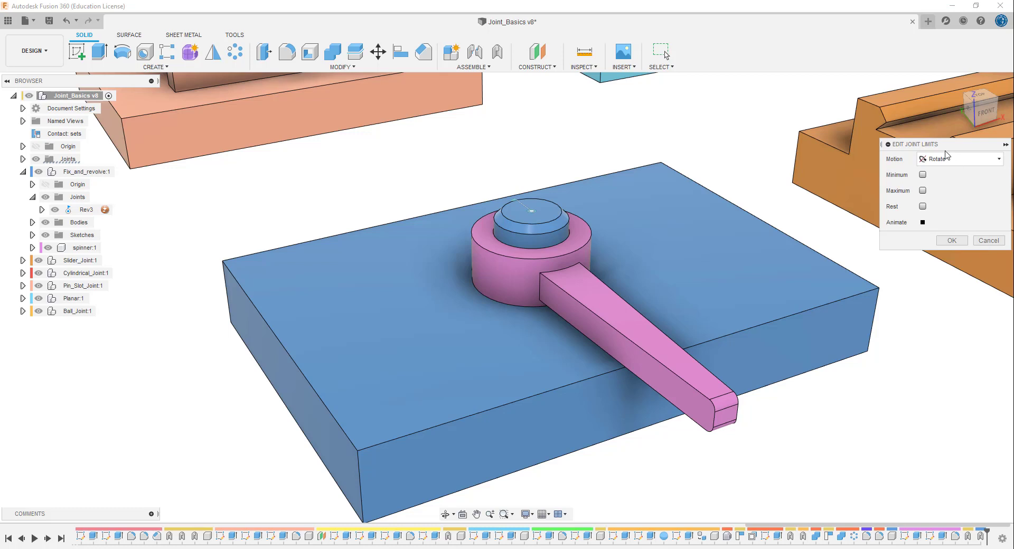
{"action": "left_click", "coordinate": [922, 176]}
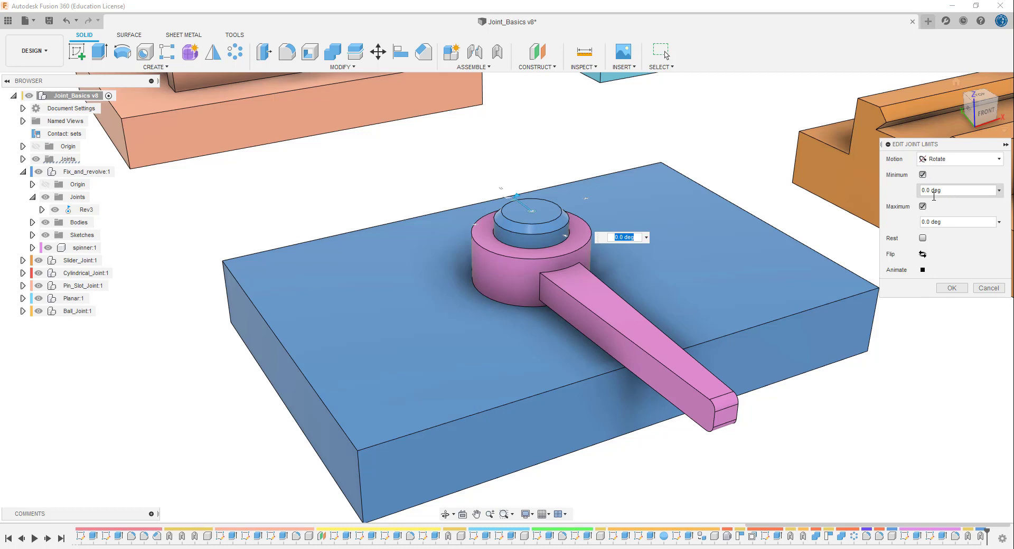
{"action": "left_click_drag", "start_coordinate": [945, 222], "coordinate": [912, 222]}
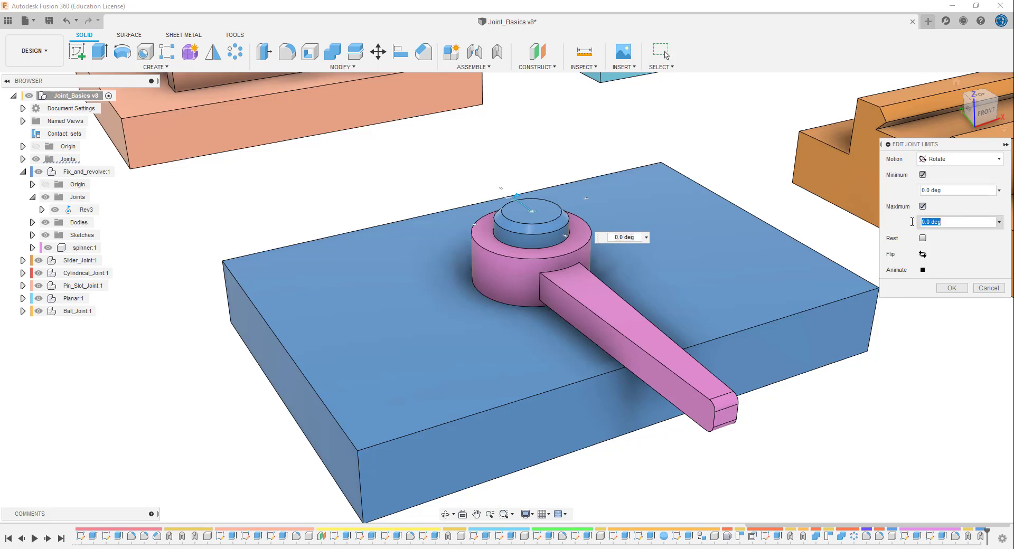
{"action": "type", "text": "90"}
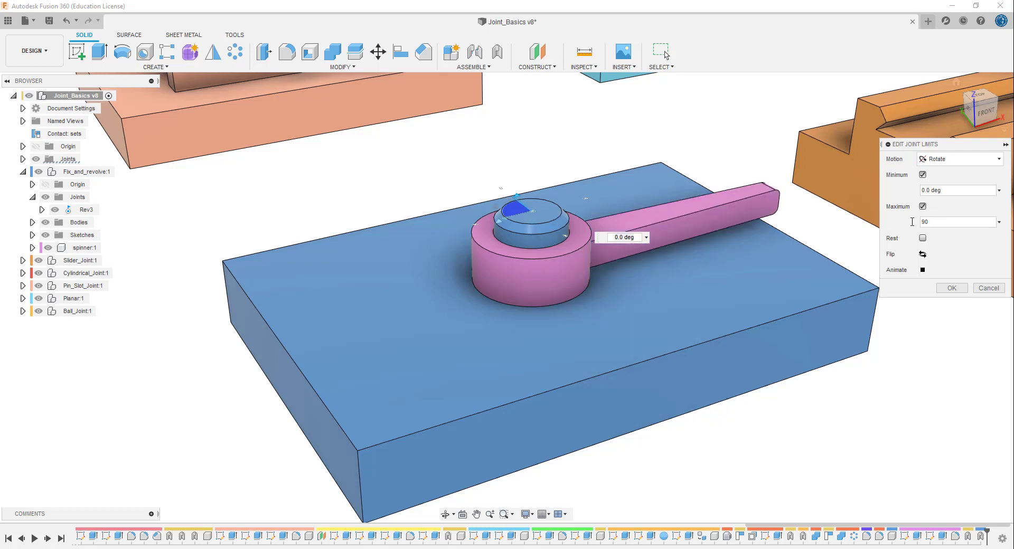
{"action": "left_click", "coordinate": [952, 288]}
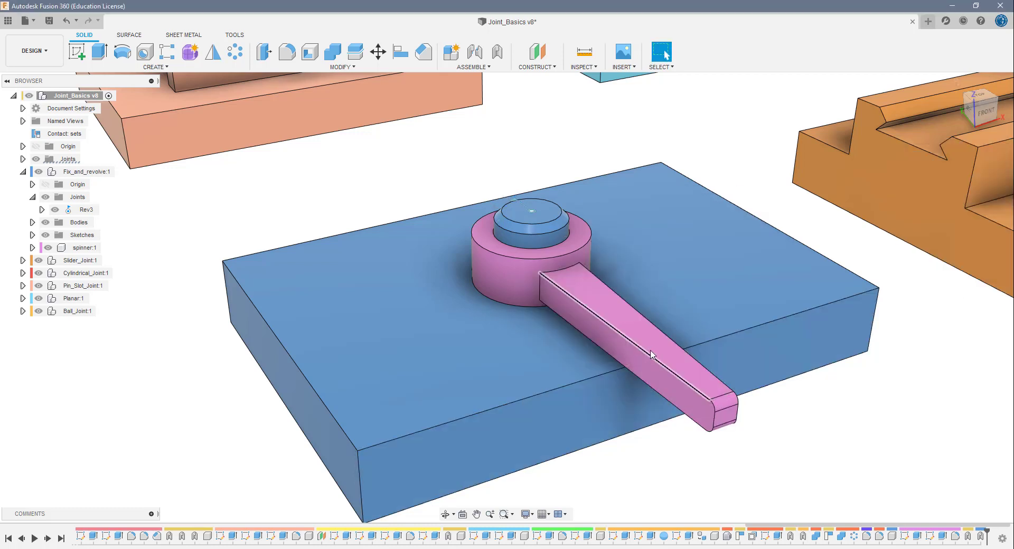
{"action": "left_click_drag", "start_coordinate": [651, 355], "coordinate": [537, 364]}
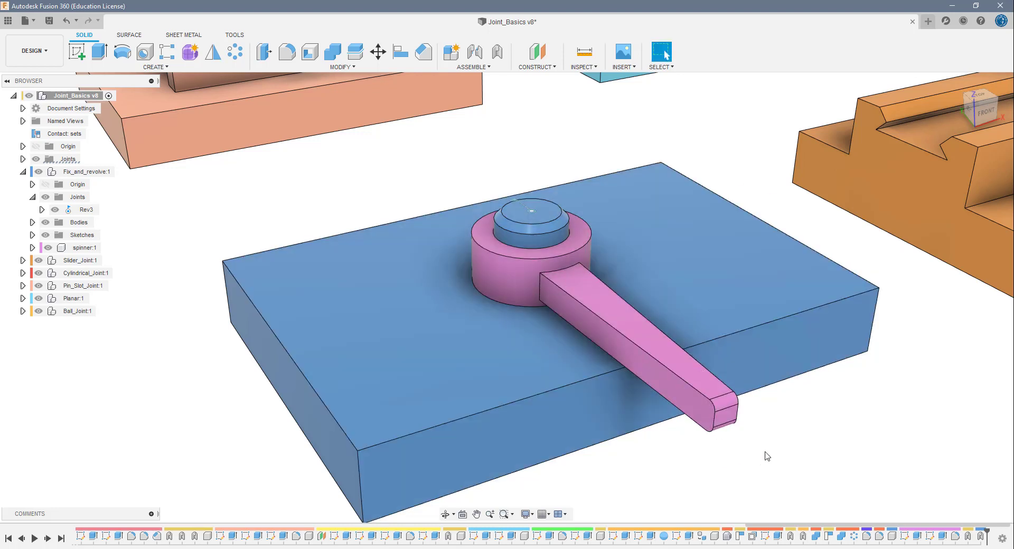
- Collapse the Fix_and_revolve component and switch to the Slider named view
{"action": "scroll", "coordinate": [767, 456], "scroll_direction": "down", "scroll_amount": 3}
{"action": "middle_click_drag", "start_coordinate": [765, 457], "coordinate": [715, 432]}
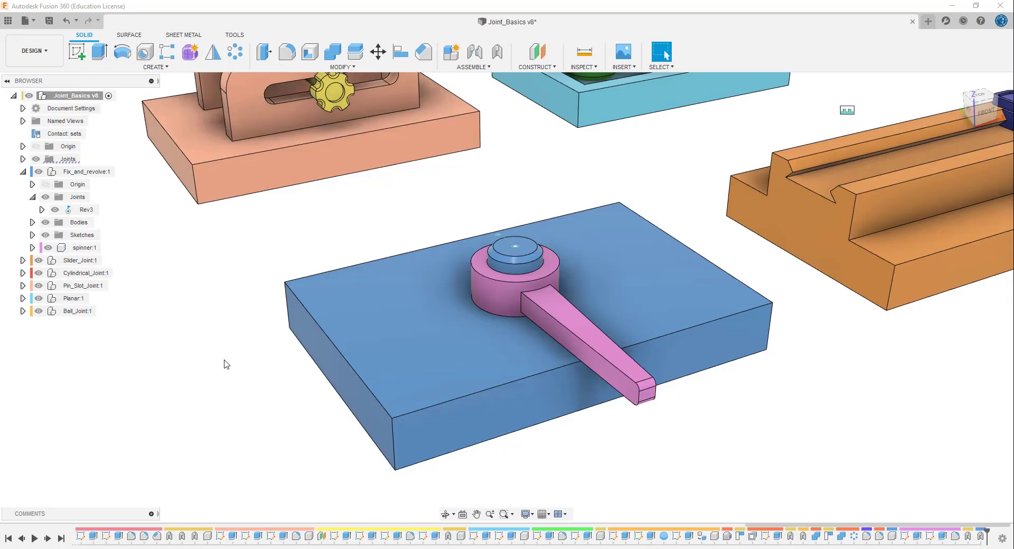
{"action": "left_click", "coordinate": [22, 171]}
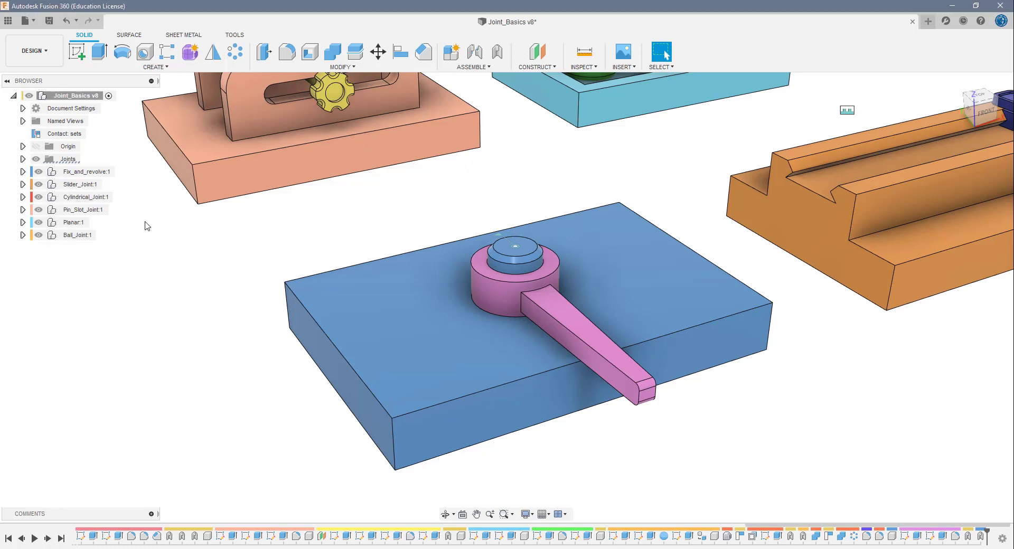
{"action": "left_click", "coordinate": [89, 186]}
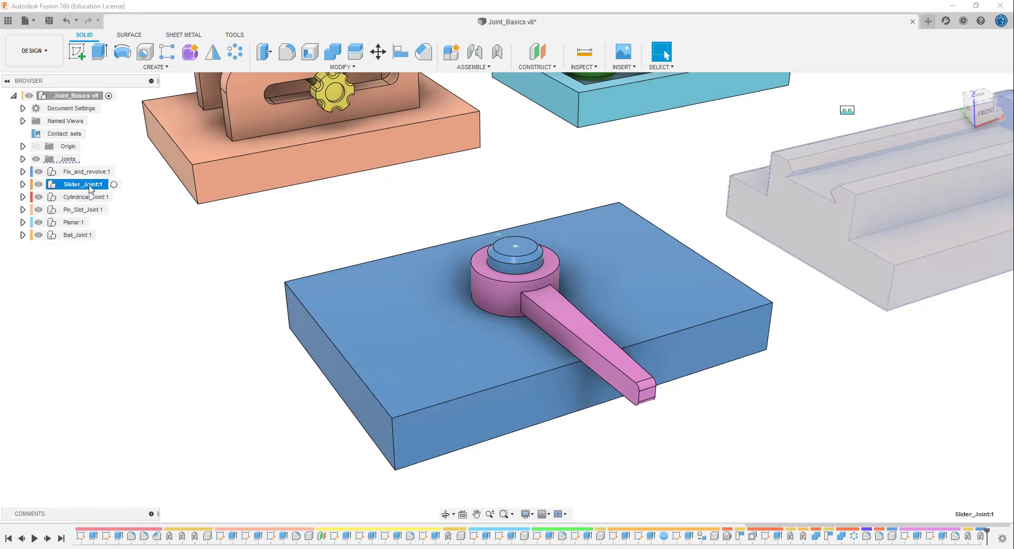
{"action": "left_click", "coordinate": [170, 238]}
{"action": "left_click", "coordinate": [83, 189]}
{"action": "left_click", "coordinate": [211, 319]}
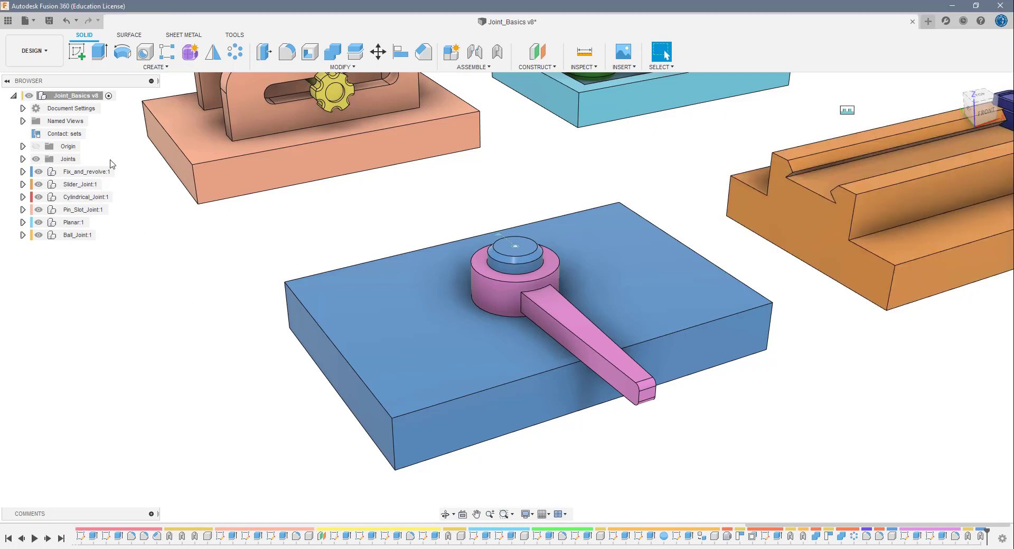
{"action": "left_click", "coordinate": [22, 121]}
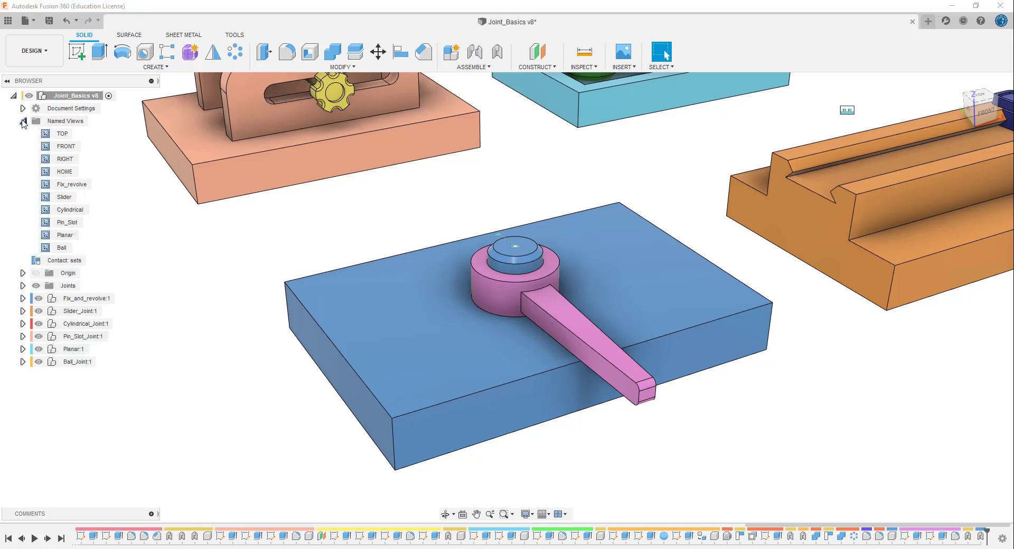
{"action": "double_click", "coordinate": [65, 197]}
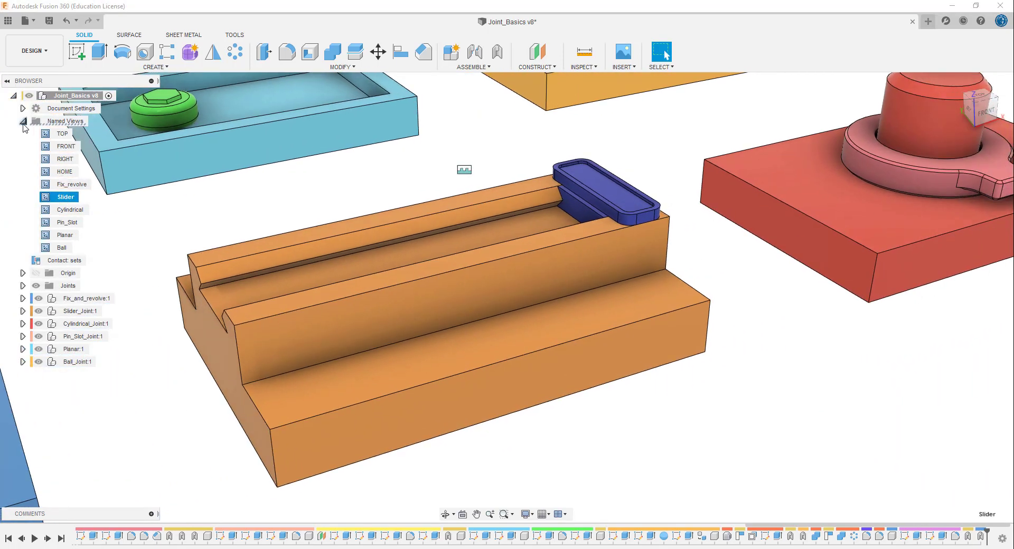
{"action": "left_click", "coordinate": [22, 121]}
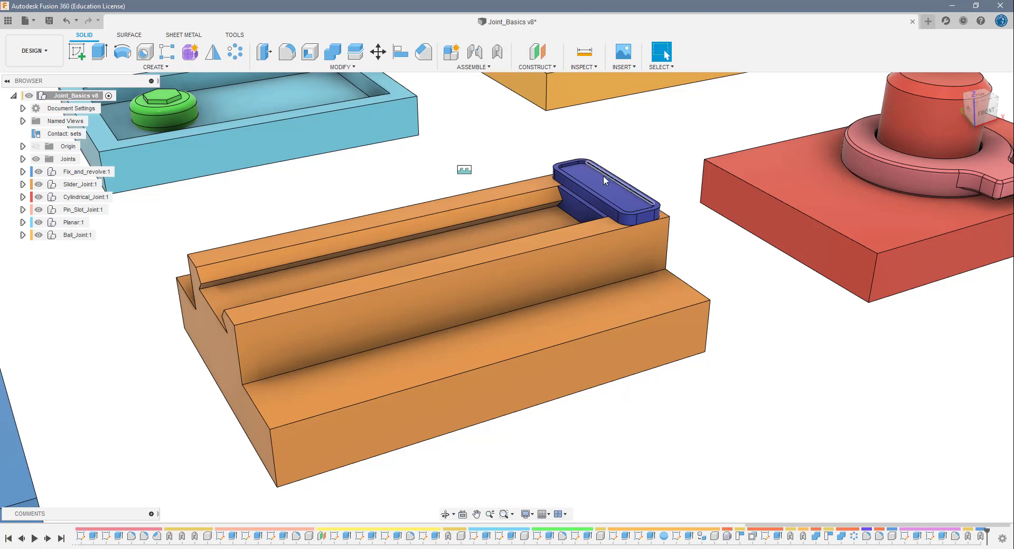
- Pull the unjointed slider bar off the rail base to test its free movement, and revert its position
{"action": "left_click_drag", "start_coordinate": [597, 191], "coordinate": [624, 138]}
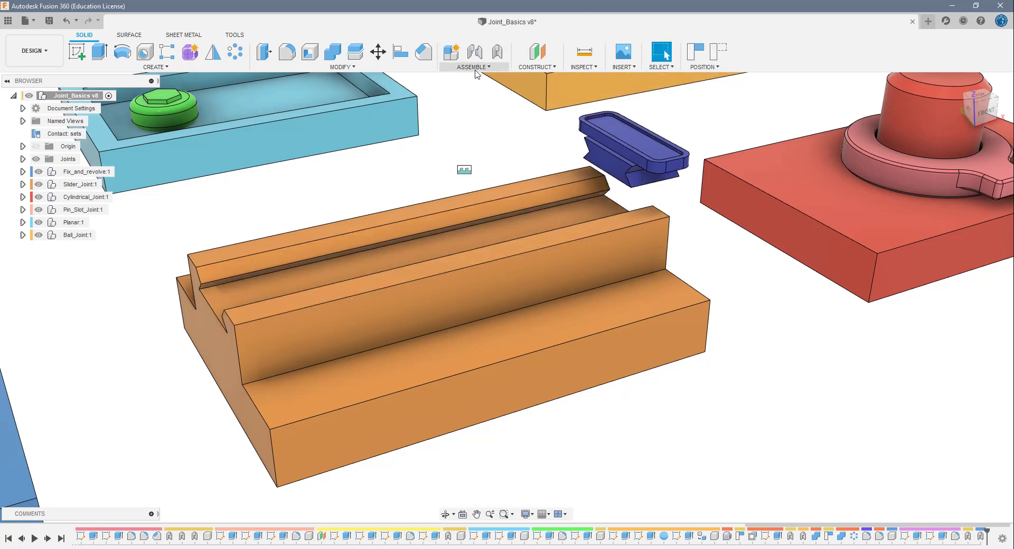
{"action": "left_click", "coordinate": [718, 53]}
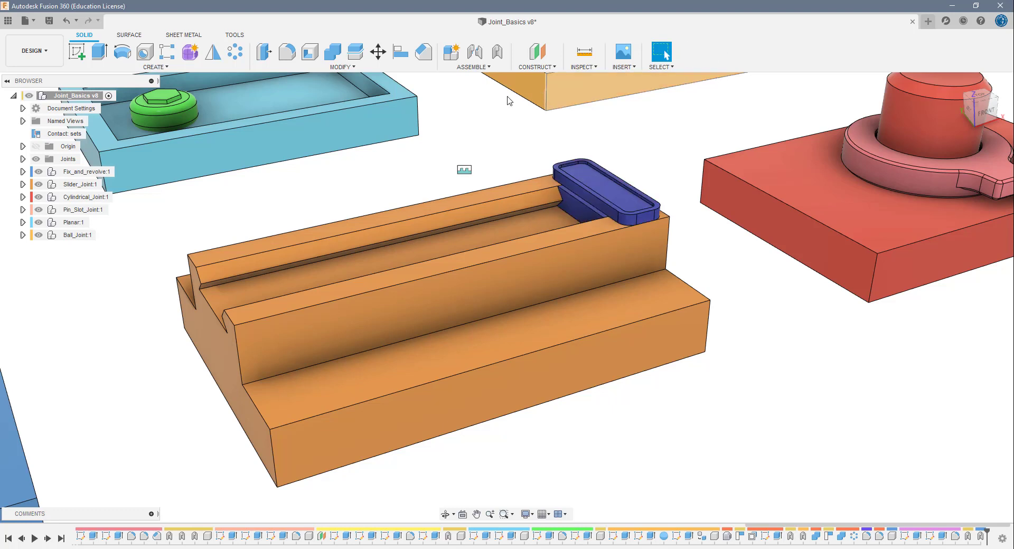
- Set up an as-built joint between the slider bar and rail base, with Slider motion positioned on the rail's long inner edge
{"action": "left_click", "coordinate": [497, 55]}
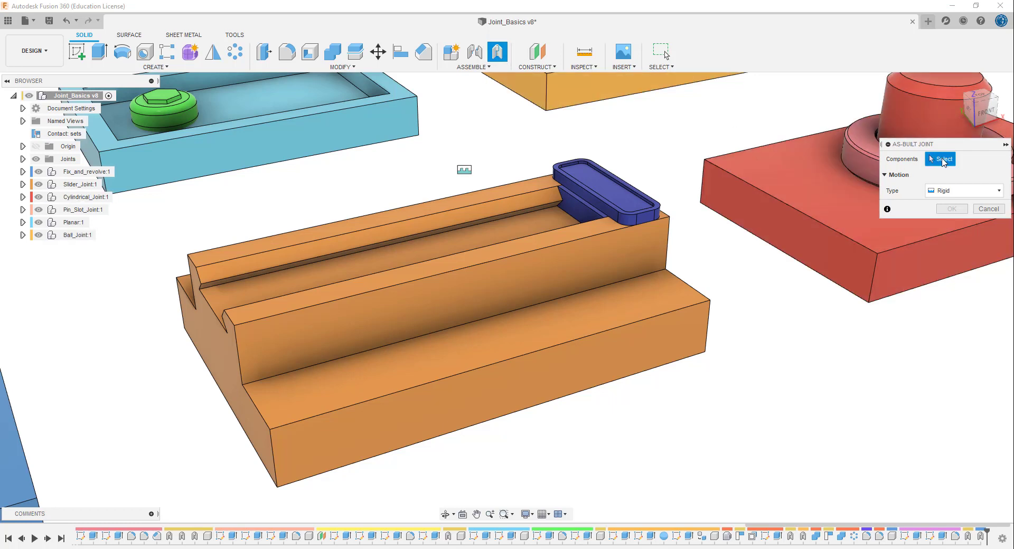
{"action": "left_click", "coordinate": [602, 185]}
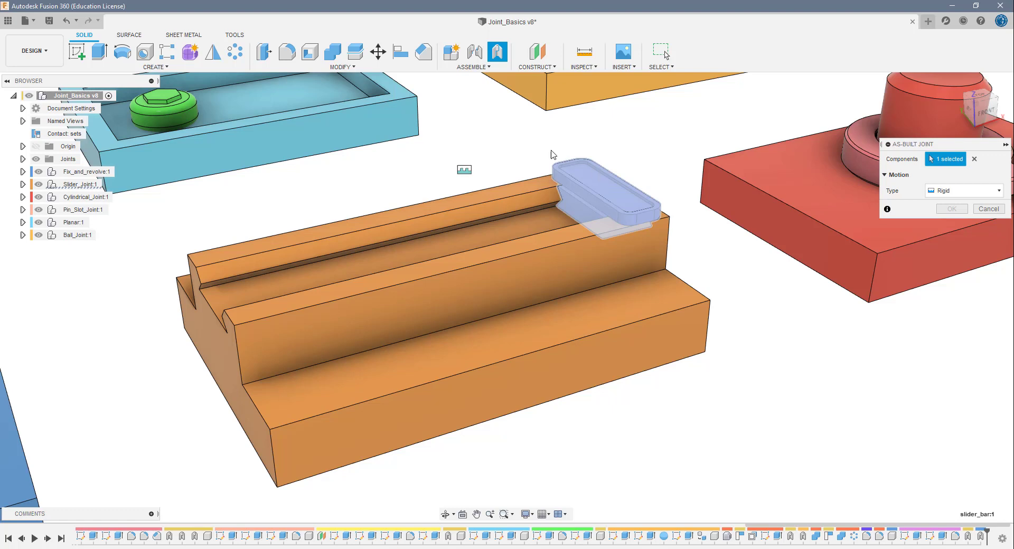
{"action": "left_click", "coordinate": [517, 249]}
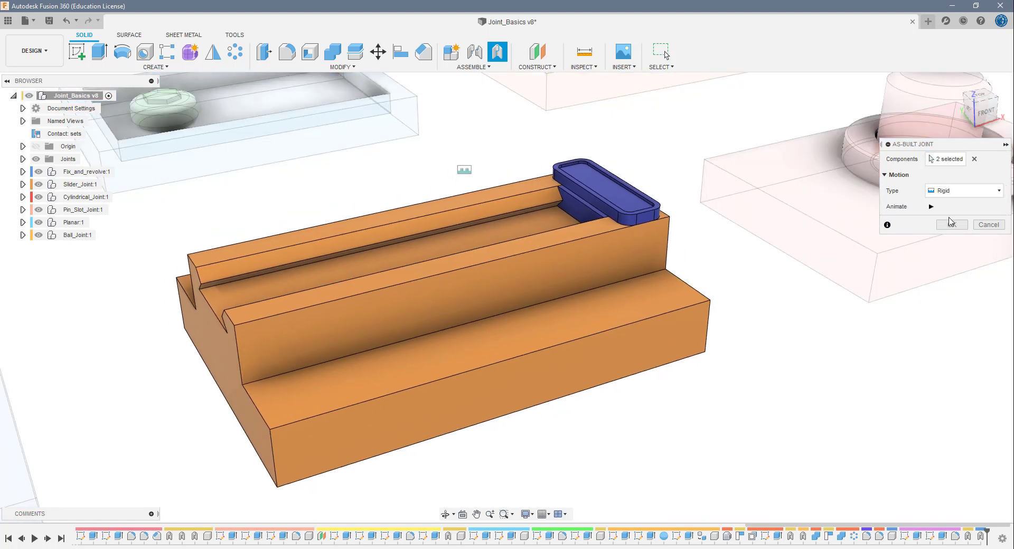
{"action": "left_click", "coordinate": [964, 192]}
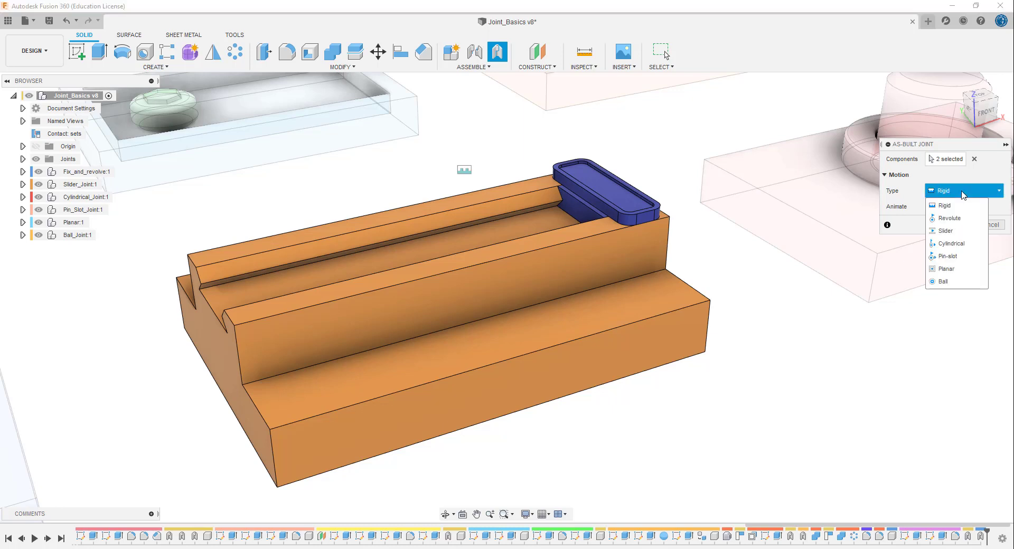
{"action": "left_click", "coordinate": [947, 230]}
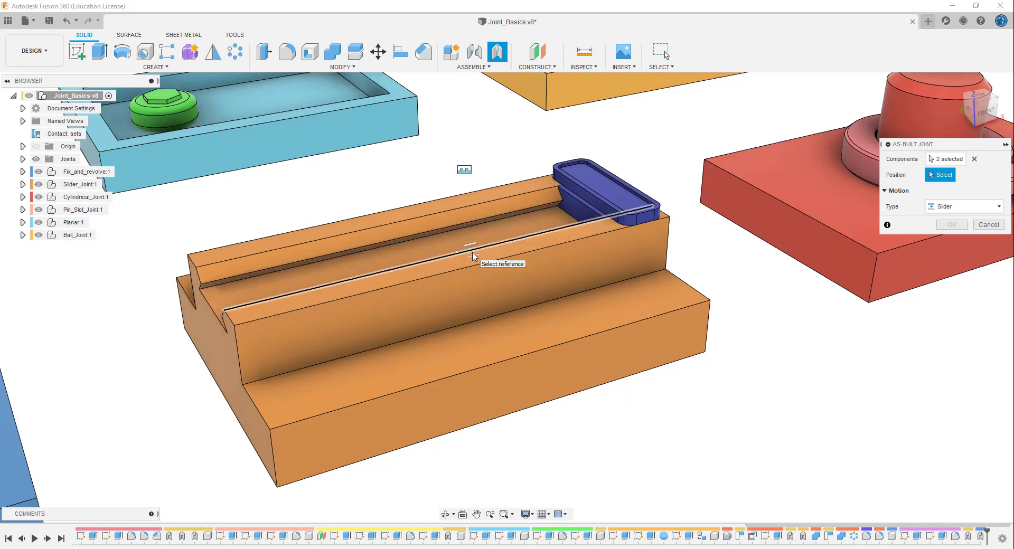
{"action": "left_click", "coordinate": [473, 256]}
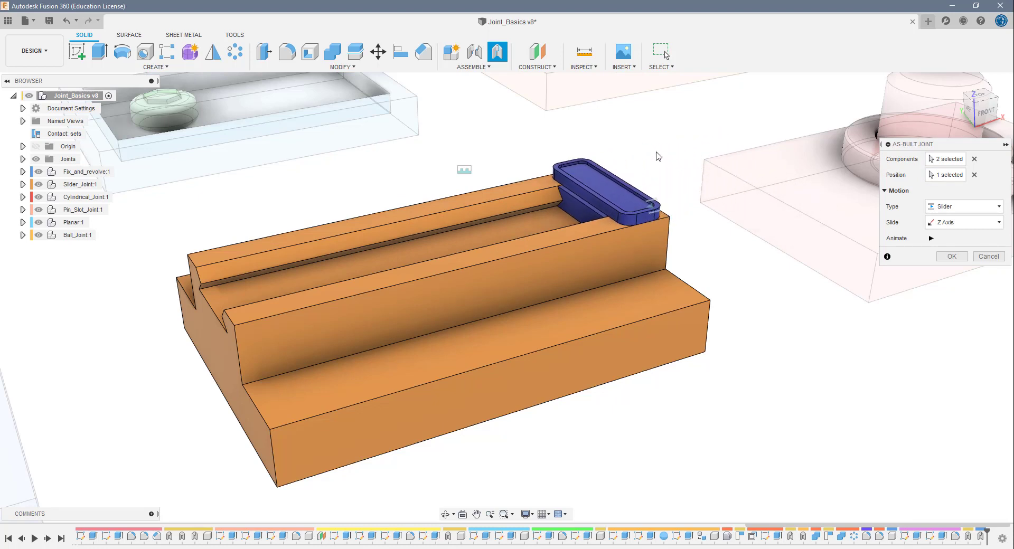
- Accept the joint with Z Axis as slide direction after trying X Axis, and test-slide the bar along the rail, reverting its position
{"action": "left_click", "coordinate": [955, 223]}
{"action": "left_click", "coordinate": [954, 240]}
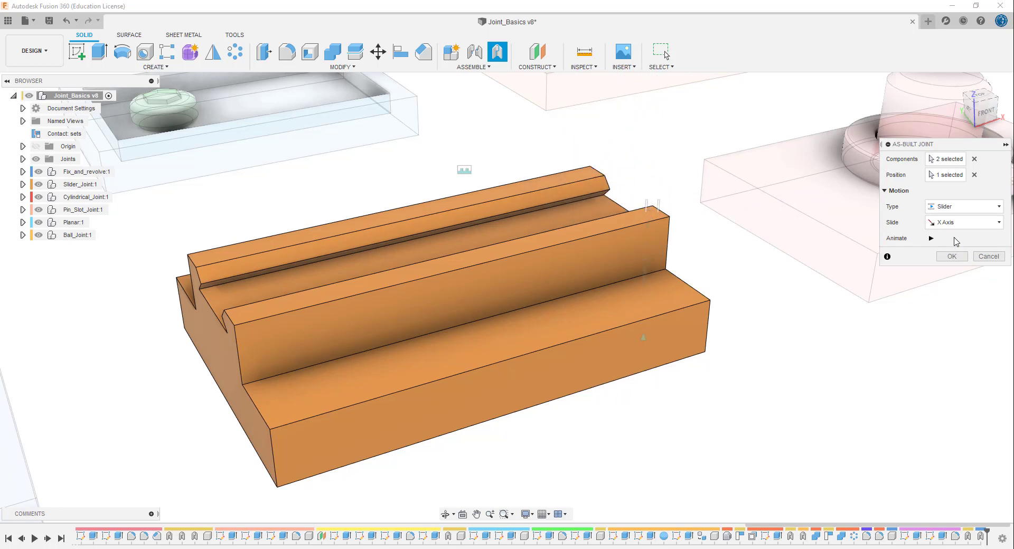
{"action": "left_click", "coordinate": [955, 223]}
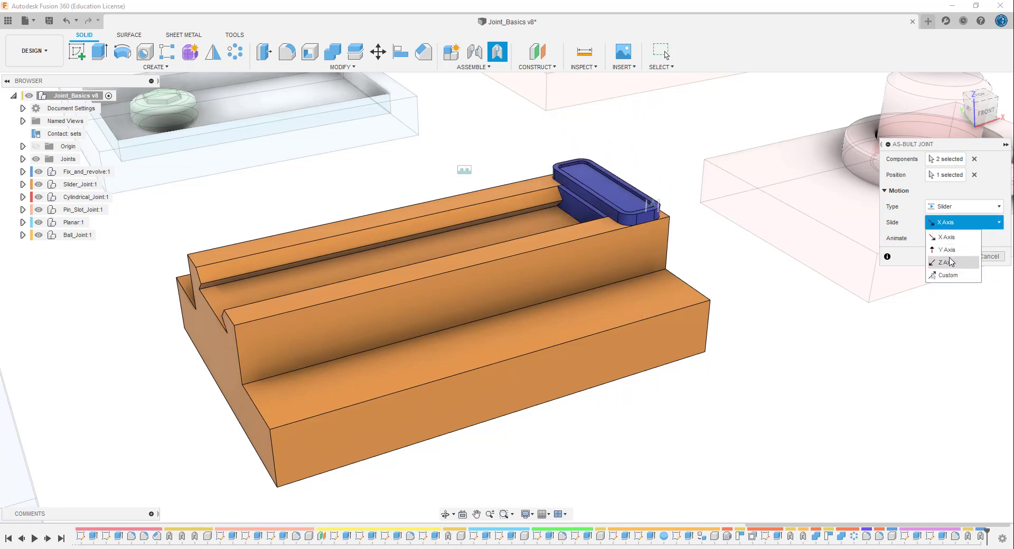
{"action": "left_click", "coordinate": [950, 262]}
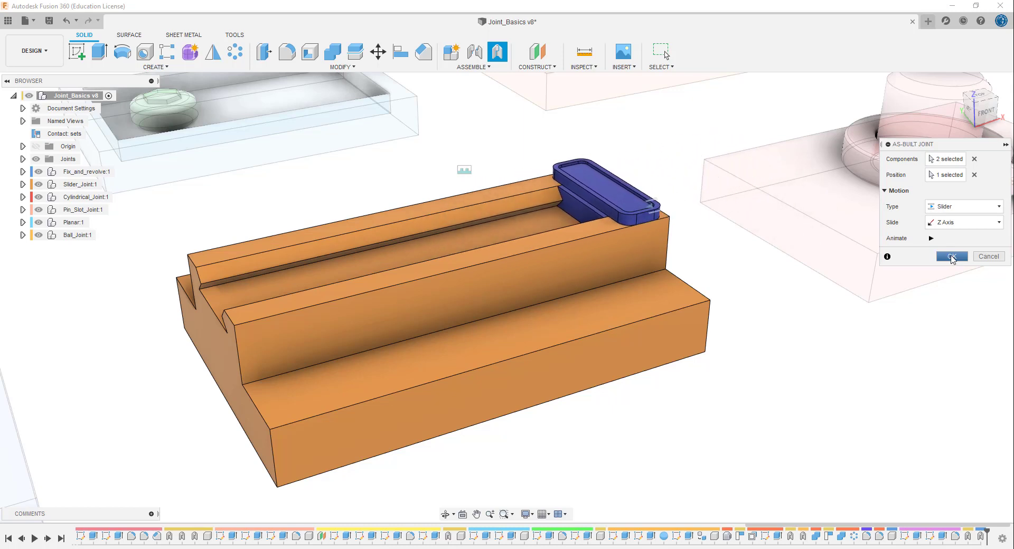
{"action": "left_click", "coordinate": [952, 256]}
{"action": "left_click_drag", "start_coordinate": [620, 198], "coordinate": [324, 271]}
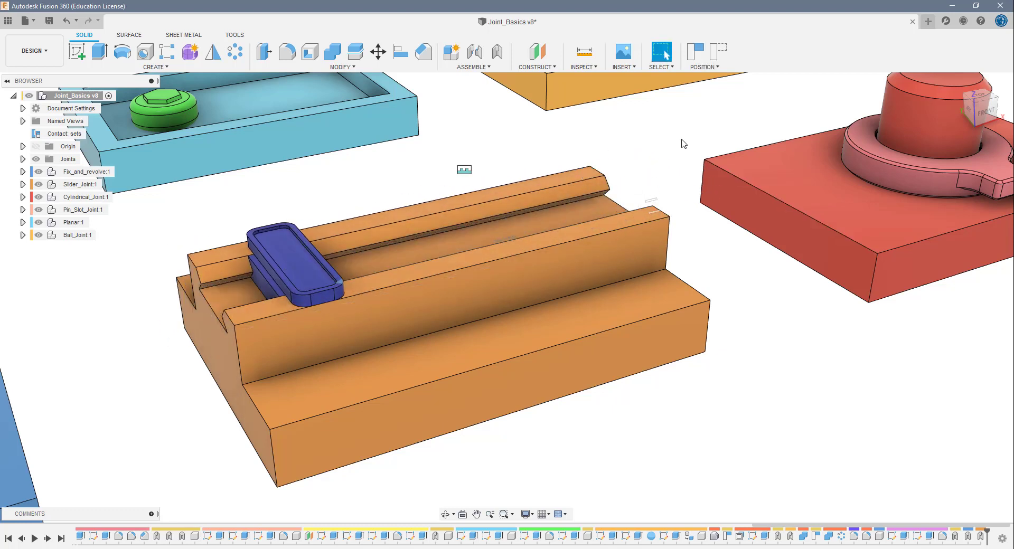
{"action": "left_click", "coordinate": [717, 58]}
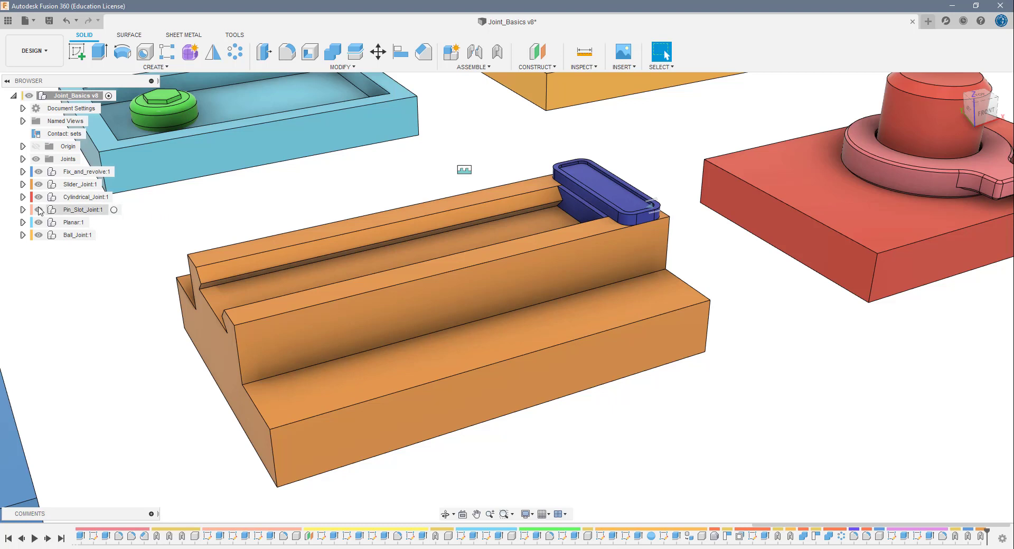
- Expand the Slider_Joint component's joints and select the Slider6 joint
{"action": "left_click", "coordinate": [22, 184]}
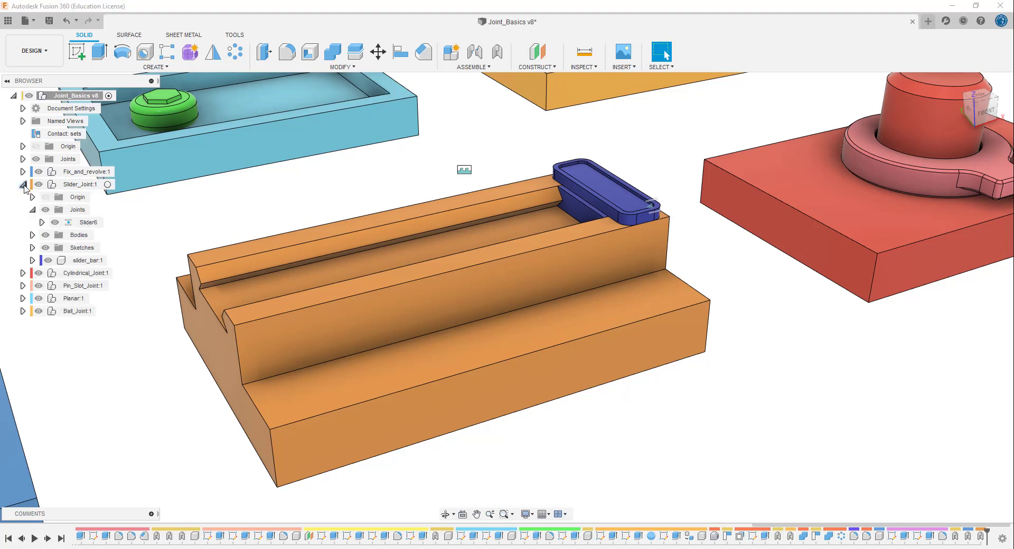
{"action": "left_click", "coordinate": [32, 210]}
{"action": "left_click", "coordinate": [101, 225]}
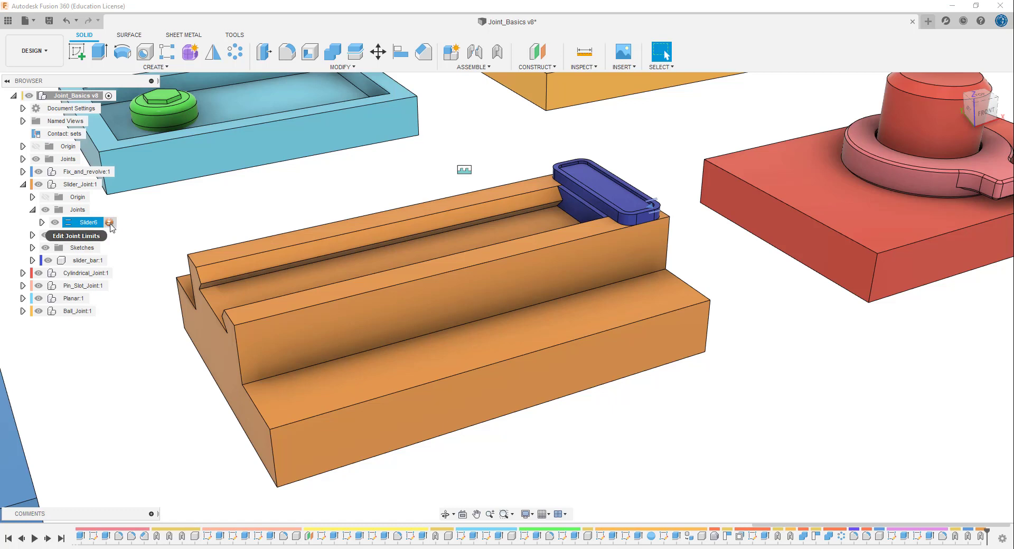
{"action": "left_click", "coordinate": [75, 226]}
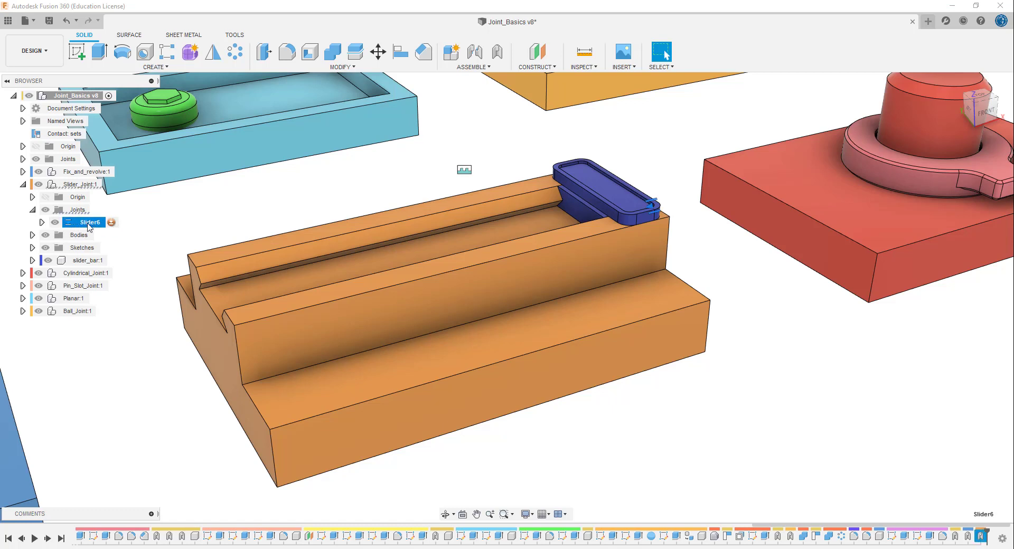
- Drive the Slider6 joint about 65 mm to the far end of the rail to gauge its travel, and cancel the drive
{"action": "right_click", "coordinate": [80, 226]}
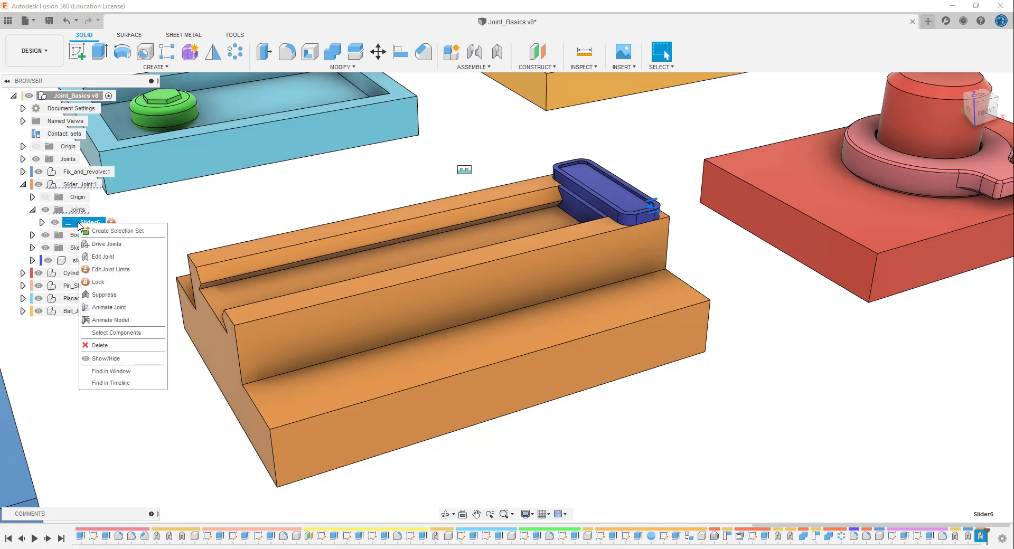
{"action": "left_click", "coordinate": [104, 244]}
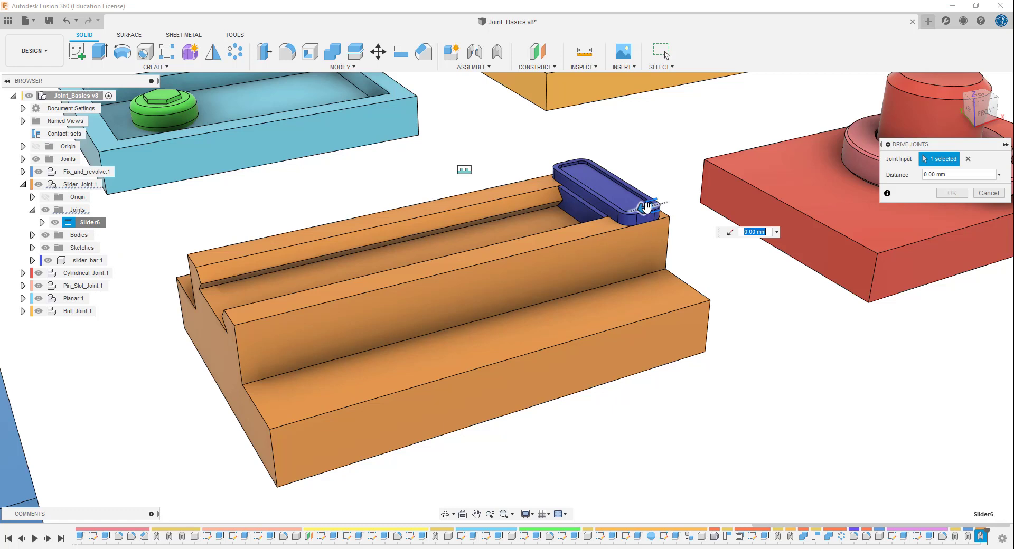
{"action": "left_click_drag", "start_coordinate": [646, 206], "coordinate": [284, 307]}
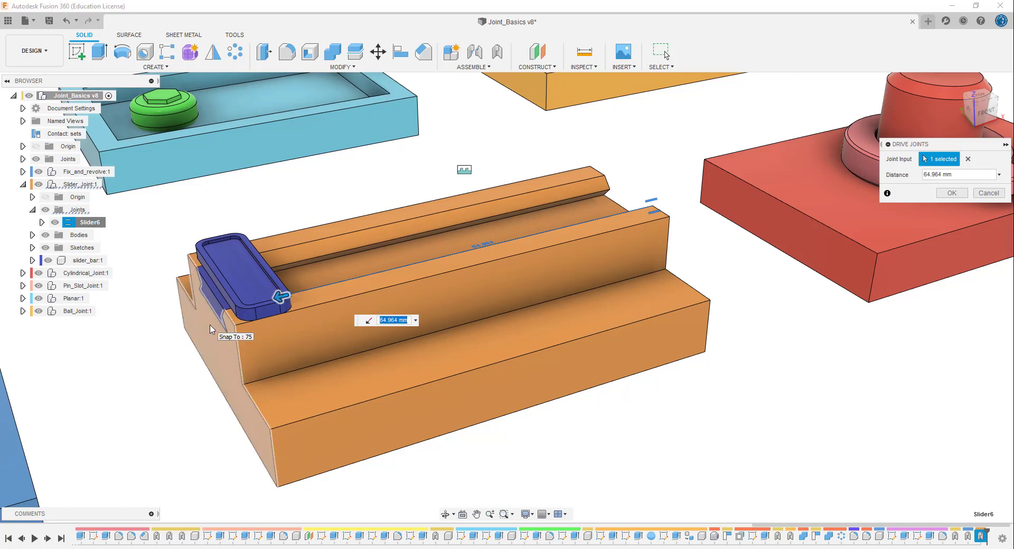
{"action": "left_click", "coordinate": [986, 193]}
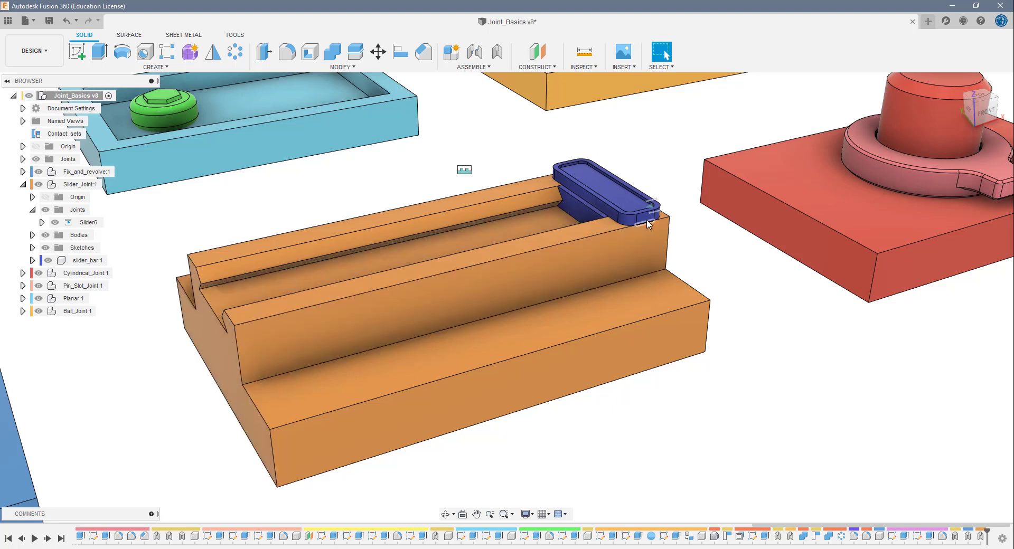
- Preview the Slider6 joint's motion with Animate Joint and end the preview
{"action": "left_click", "coordinate": [56, 224]}
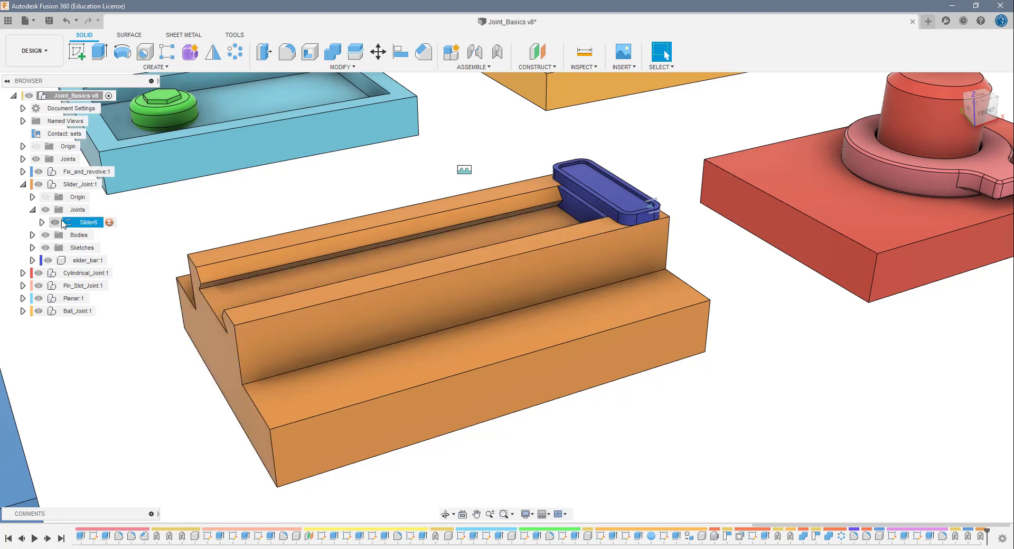
{"action": "right_click", "coordinate": [65, 223]}
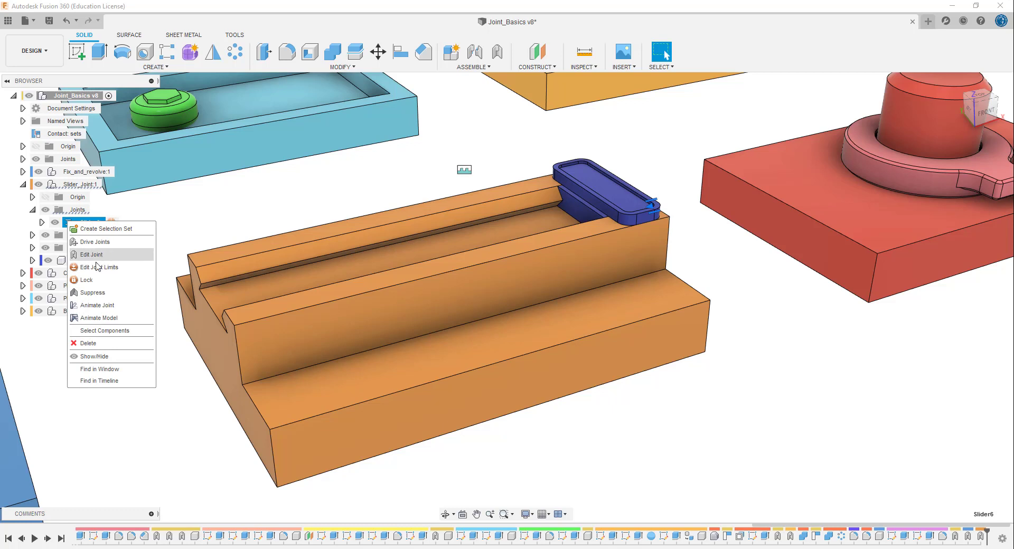
{"action": "key", "text": "Escape"}
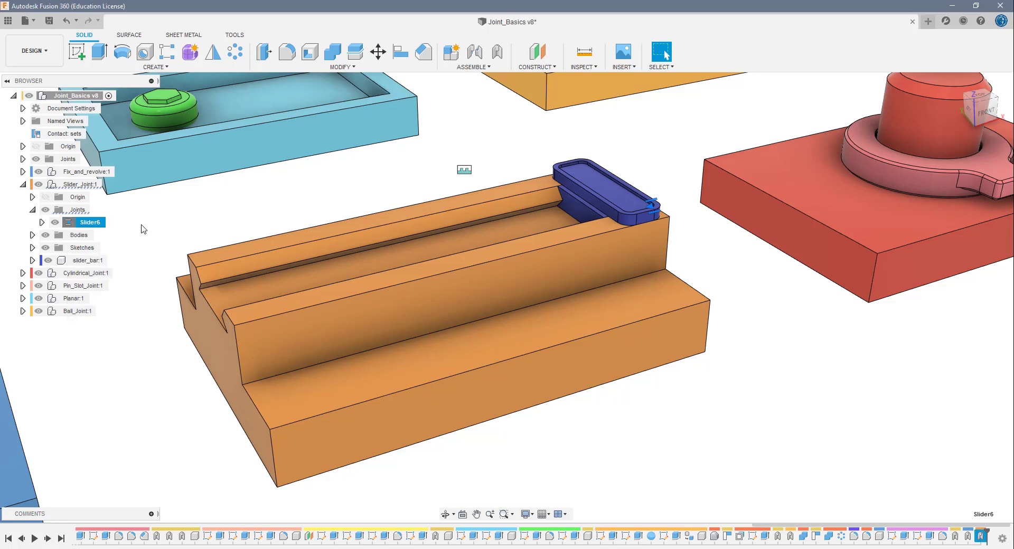
{"action": "right_click", "coordinate": [91, 224]}
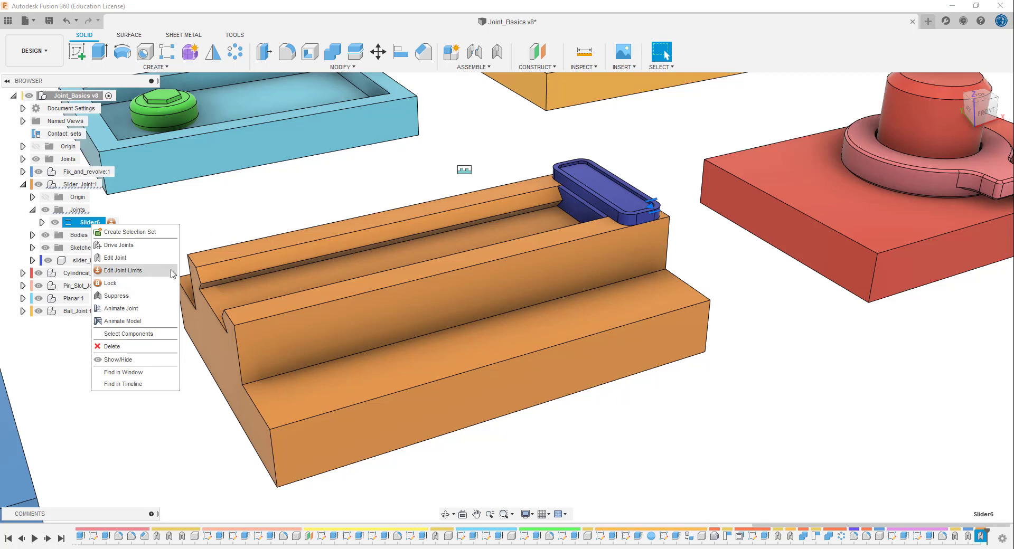
{"action": "left_click", "coordinate": [128, 310]}
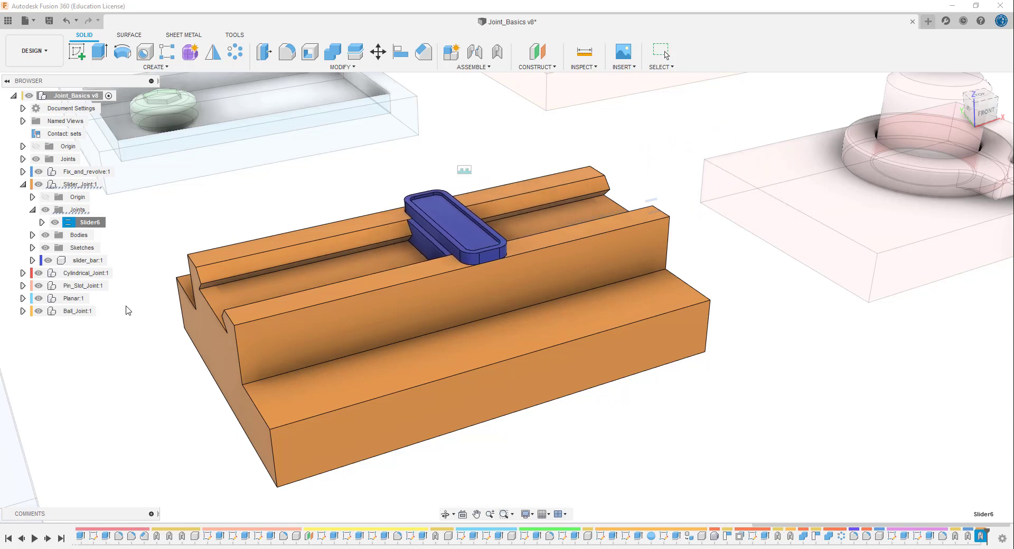
{"action": "key", "text": "Escape"}
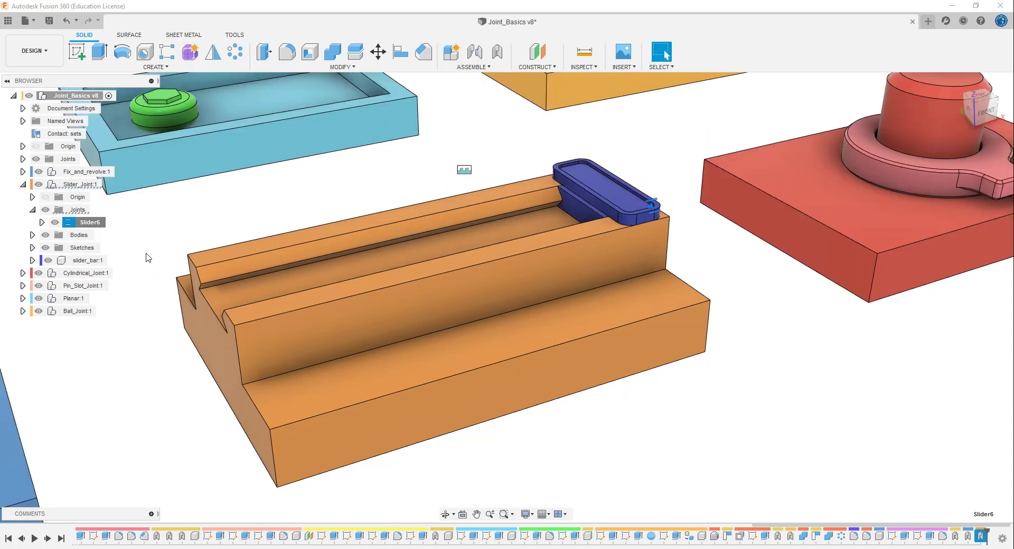
- Preview the motion driven by the Slider6 joint with Animate Model and end the preview
{"action": "right_click", "coordinate": [85, 224]}
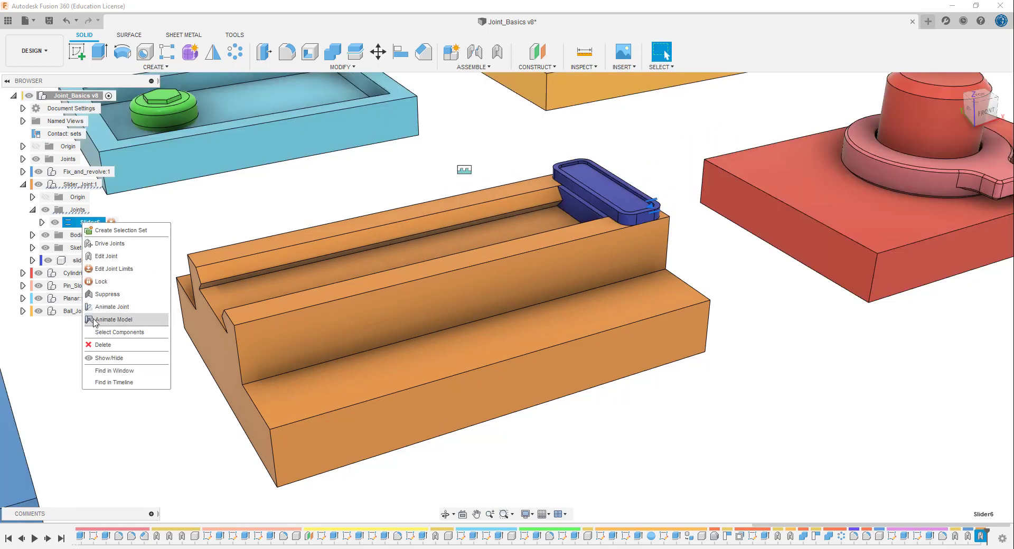
{"action": "left_click", "coordinate": [111, 319]}
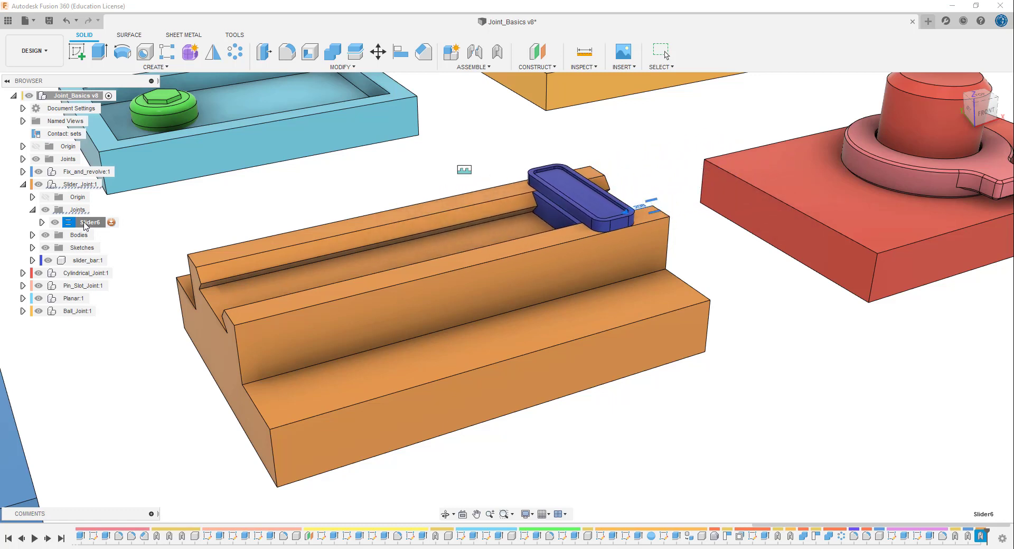
{"action": "key", "text": "Escape"}
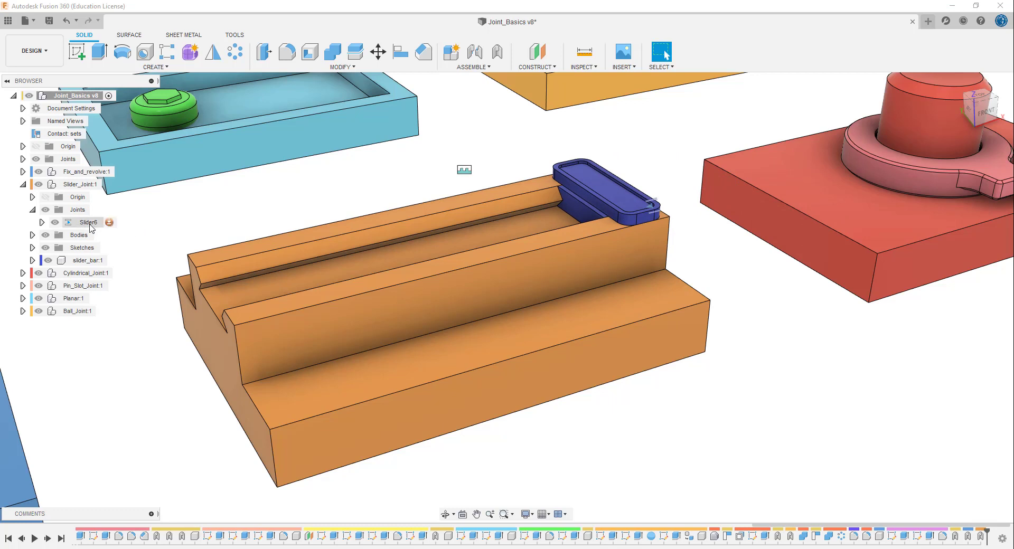
- Limit the Slider6 joint's slide to a minimum of 65 mm, and move the slider bar both ways to test the limit
{"action": "left_click", "coordinate": [110, 224]}
{"action": "left_click", "coordinate": [109, 223]}
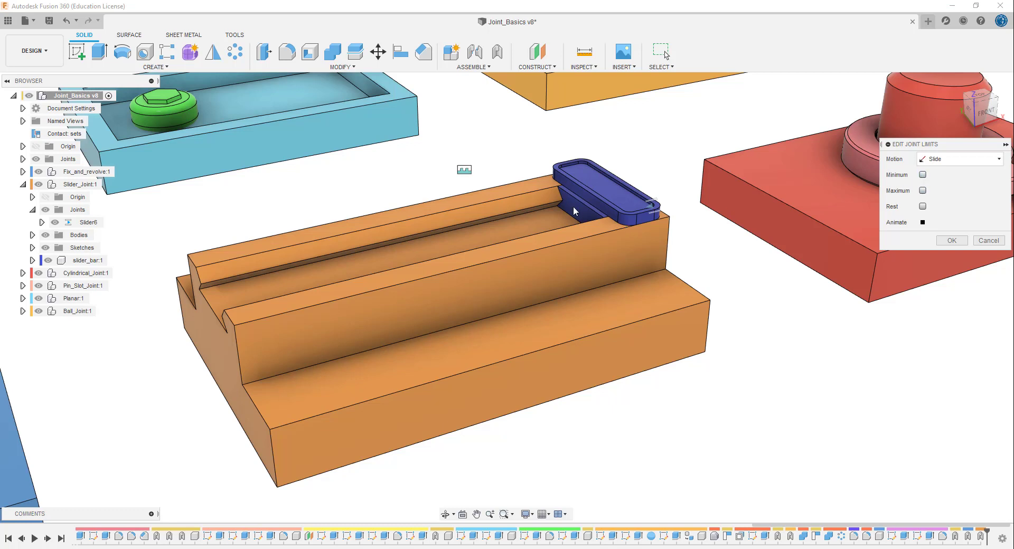
{"action": "left_click", "coordinate": [922, 175]}
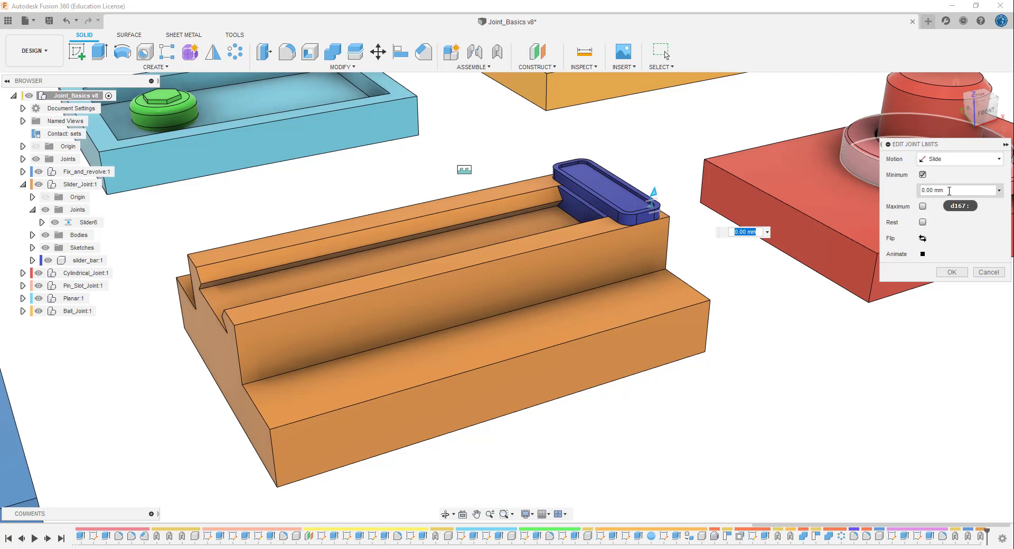
{"action": "left_click_drag", "start_coordinate": [949, 191], "coordinate": [914, 190]}
{"action": "type", "text": "65"}
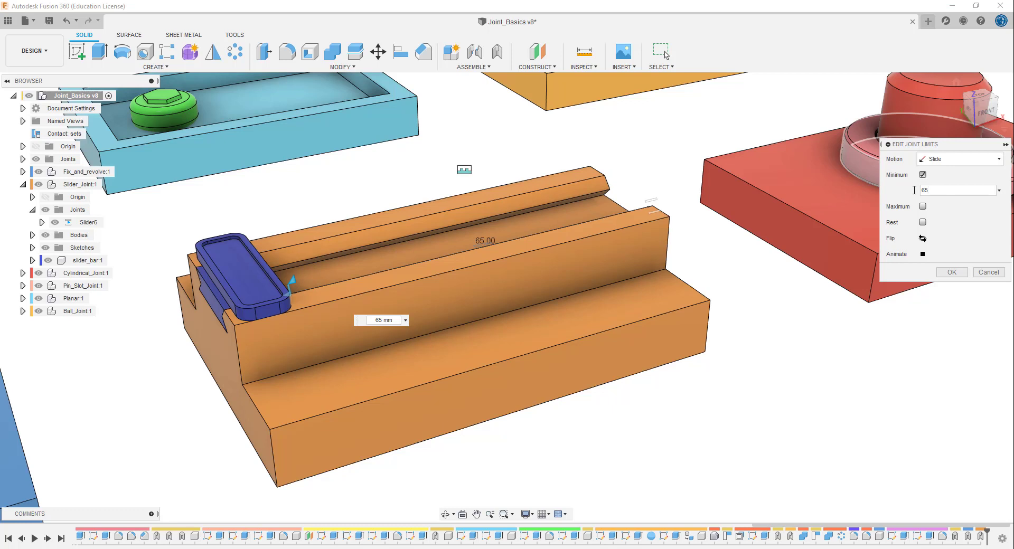
{"action": "left_click", "coordinate": [950, 273]}
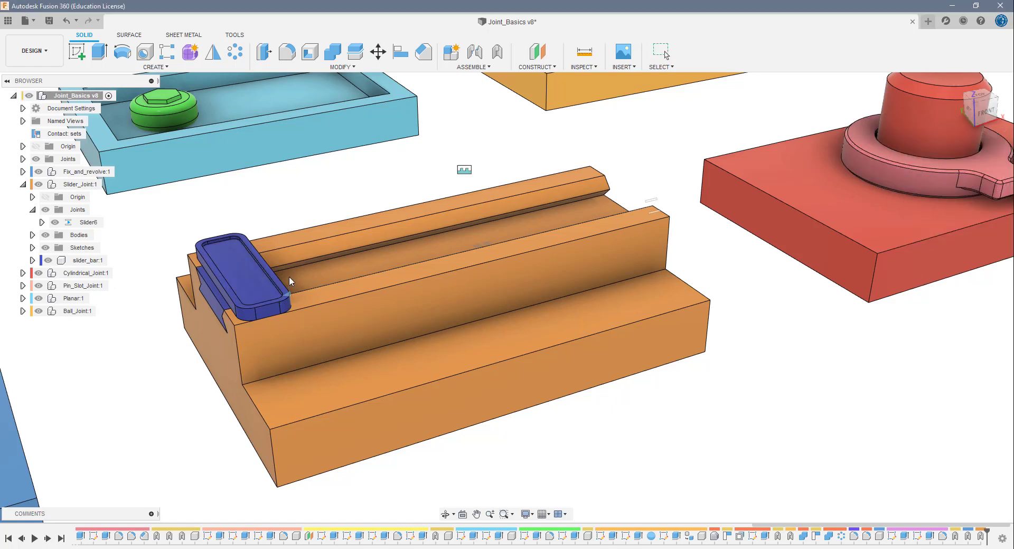
{"action": "left_click_drag", "start_coordinate": [290, 277], "coordinate": [135, 318]}
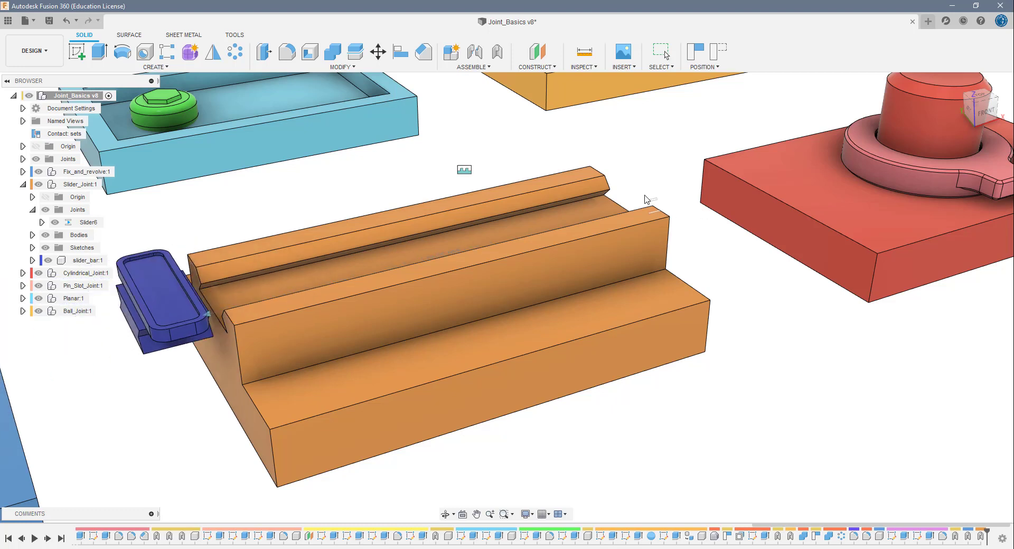
{"action": "left_click_drag", "start_coordinate": [646, 200], "coordinate": [755, 165]}
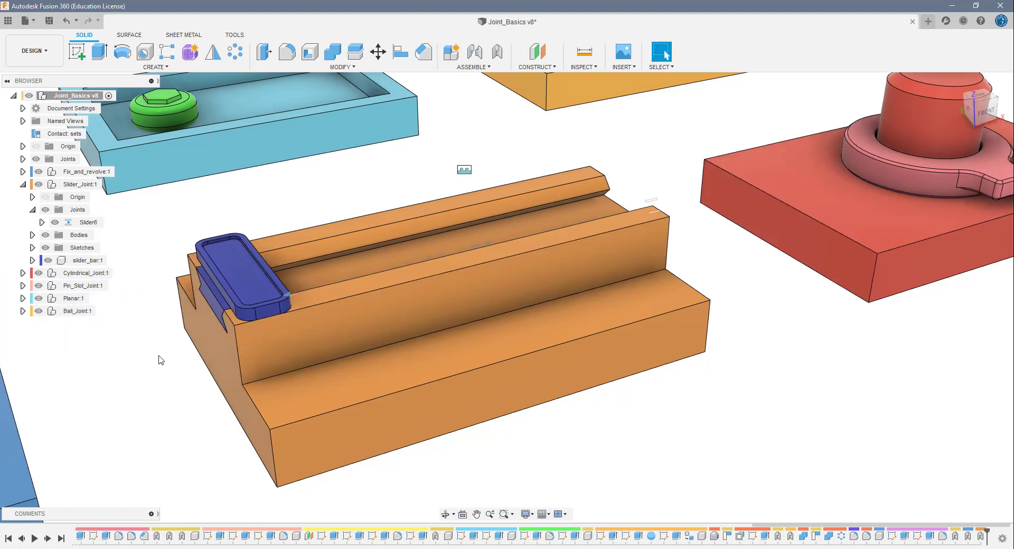
- Flip the Slider6 joint's limit to a 65 mm maximum, and test it by animating the limit and moving the slider bar both ways
{"action": "right_click", "coordinate": [90, 261]}
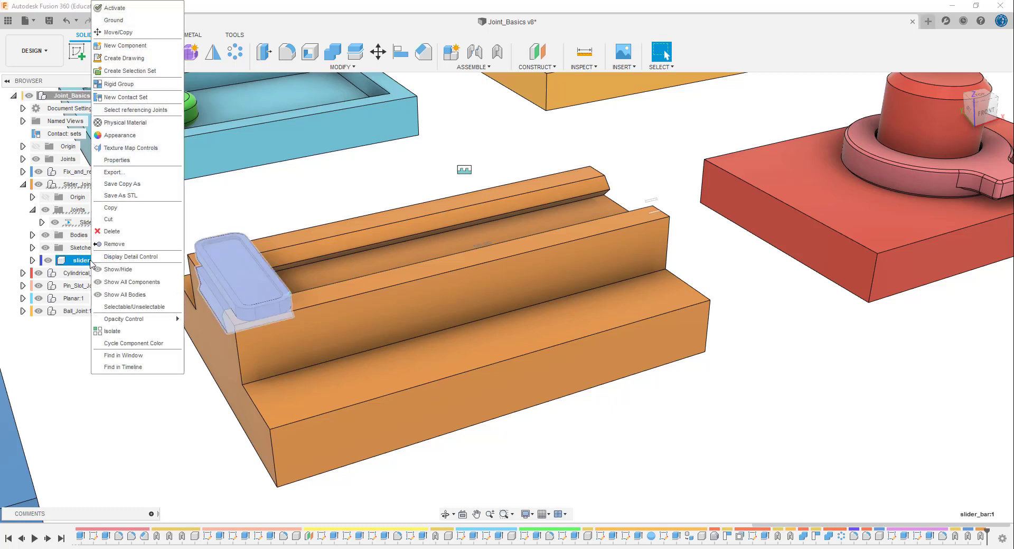
{"action": "left_click", "coordinate": [130, 384]}
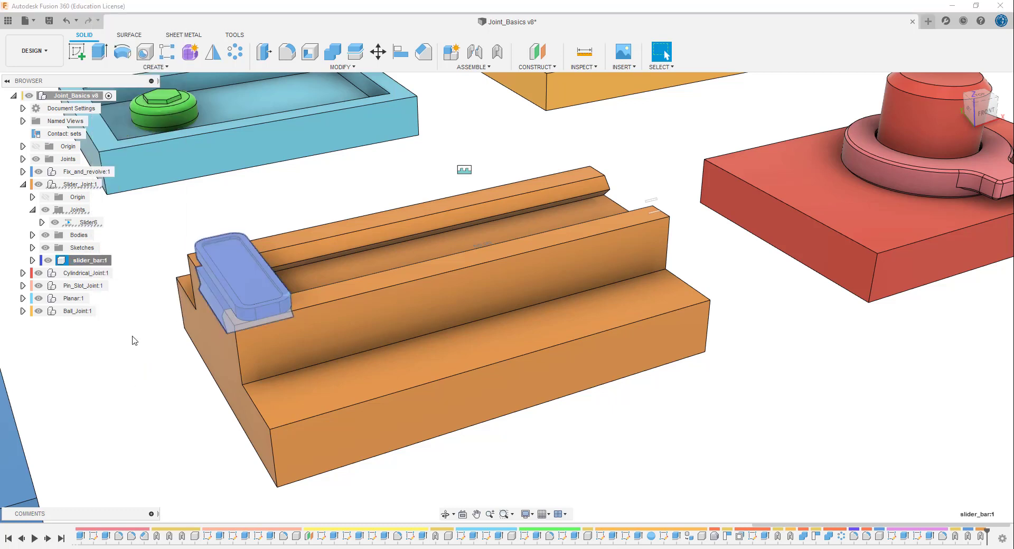
{"action": "left_click", "coordinate": [93, 223]}
{"action": "right_click", "coordinate": [93, 224]}
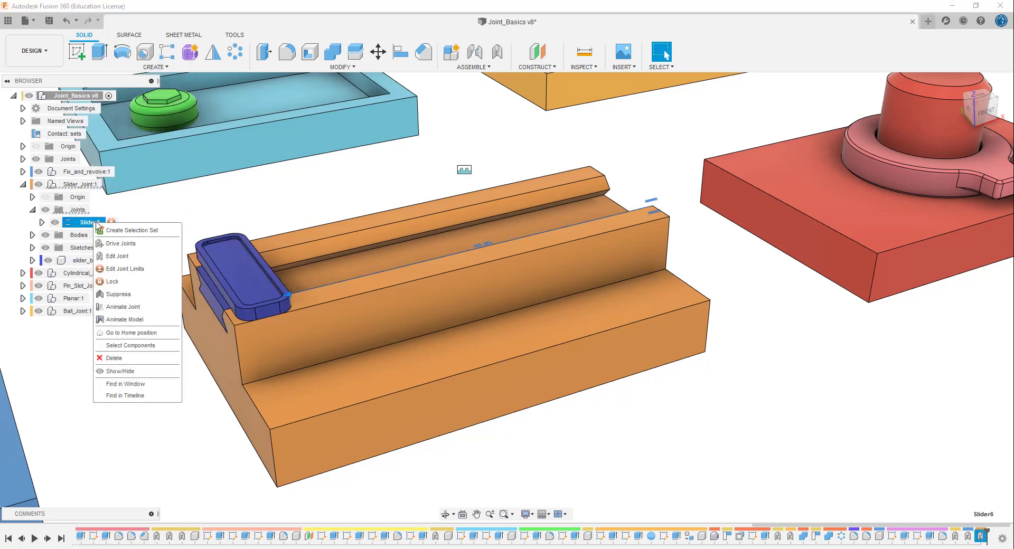
{"action": "left_click", "coordinate": [135, 274]}
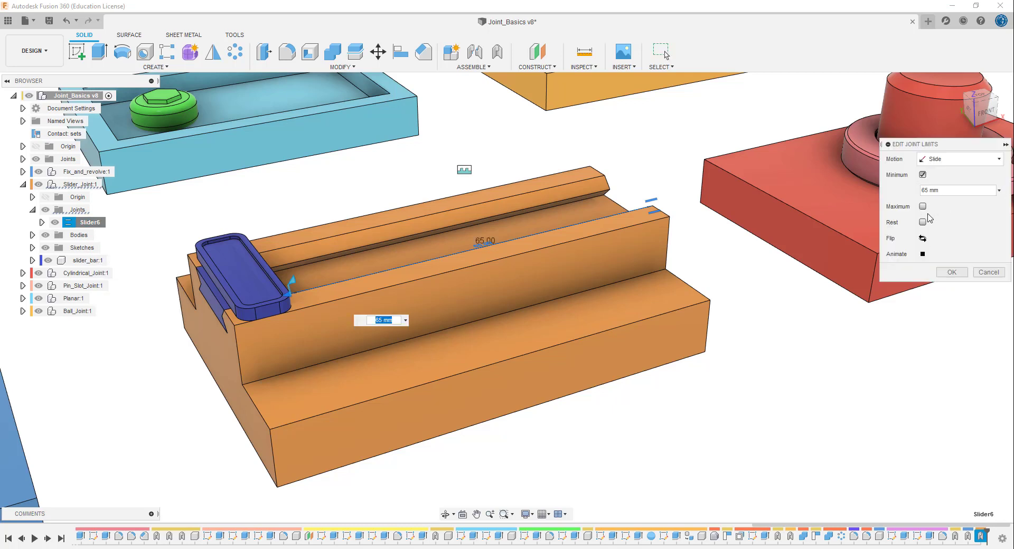
{"action": "left_click", "coordinate": [923, 238]}
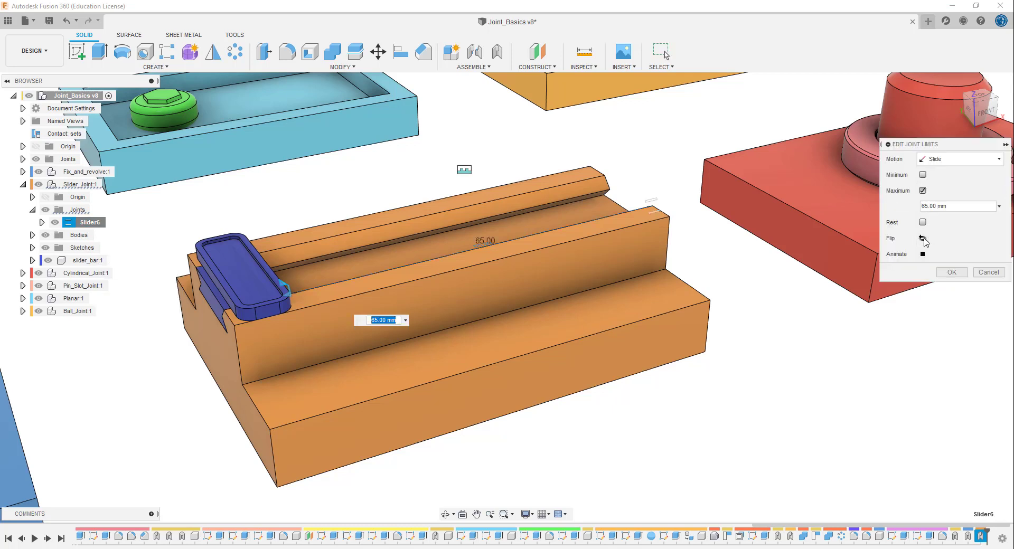
{"action": "left_click", "coordinate": [923, 255]}
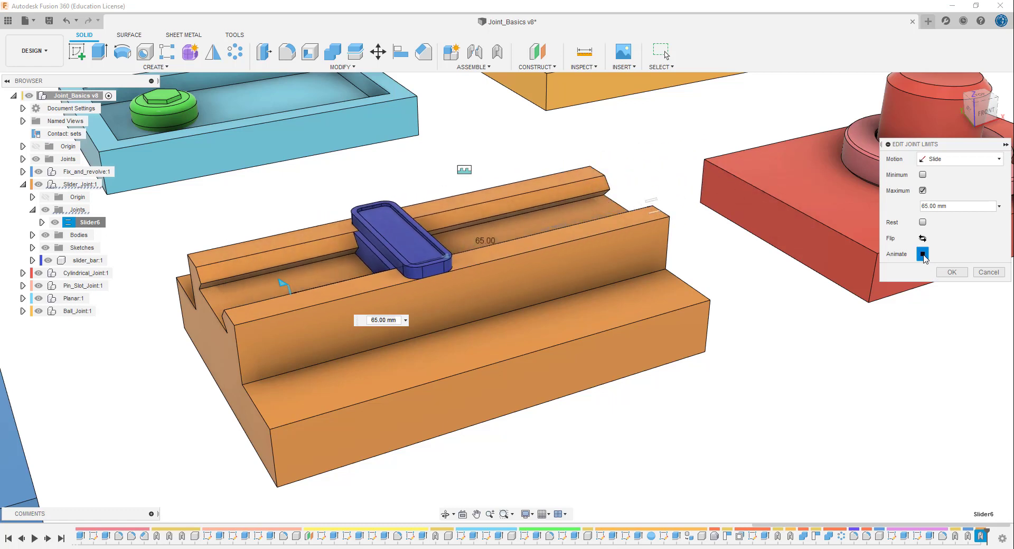
{"action": "left_click", "coordinate": [951, 272]}
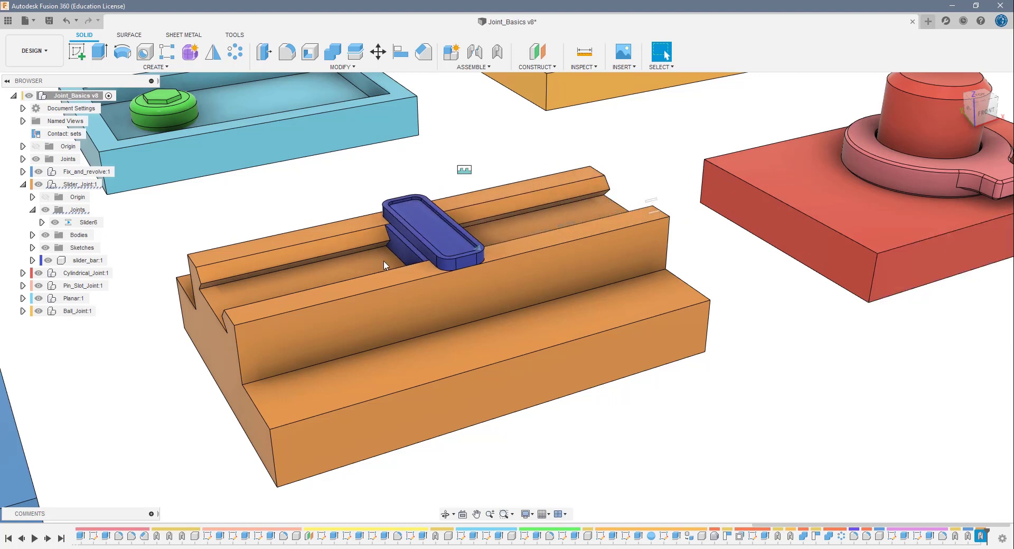
{"action": "left_click_drag", "start_coordinate": [384, 265], "coordinate": [660, 219]}
{"action": "left_click_drag", "start_coordinate": [614, 247], "coordinate": [178, 339]}
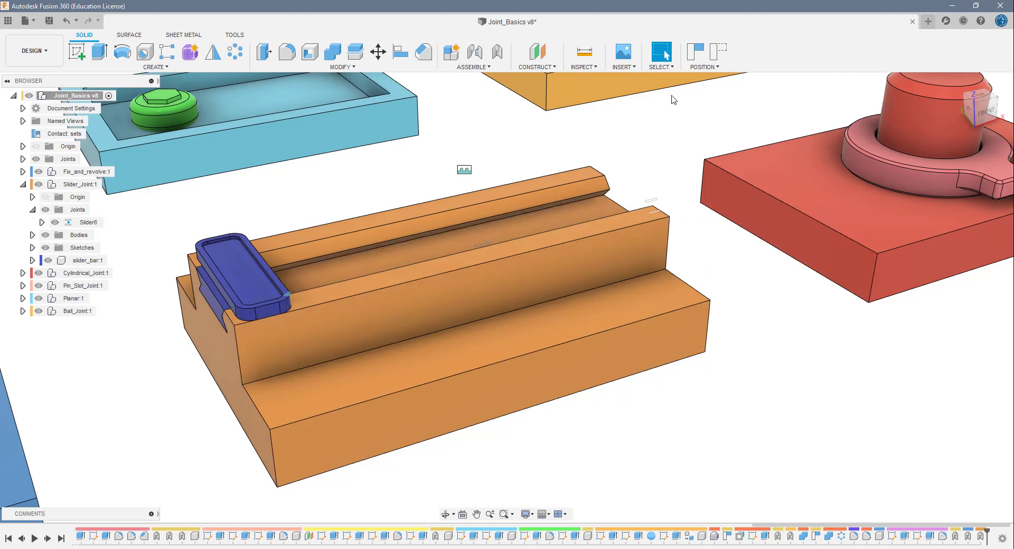
- Add a 0 mm minimum slide limit to the Slider6 joint, and move the slider bar along the rail to test both limits
{"action": "left_click", "coordinate": [108, 222]}
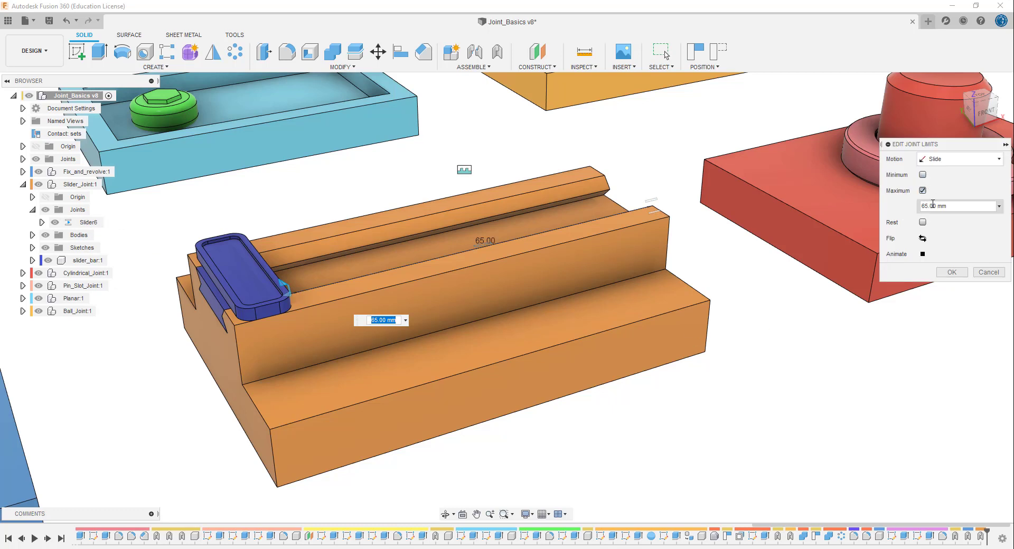
{"action": "left_click", "coordinate": [922, 175]}
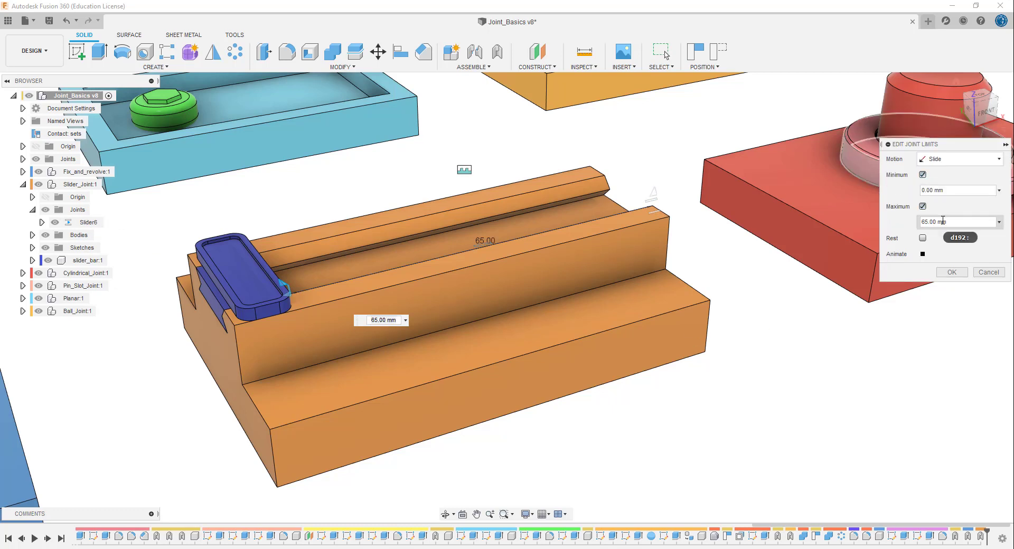
{"action": "left_click", "coordinate": [945, 273]}
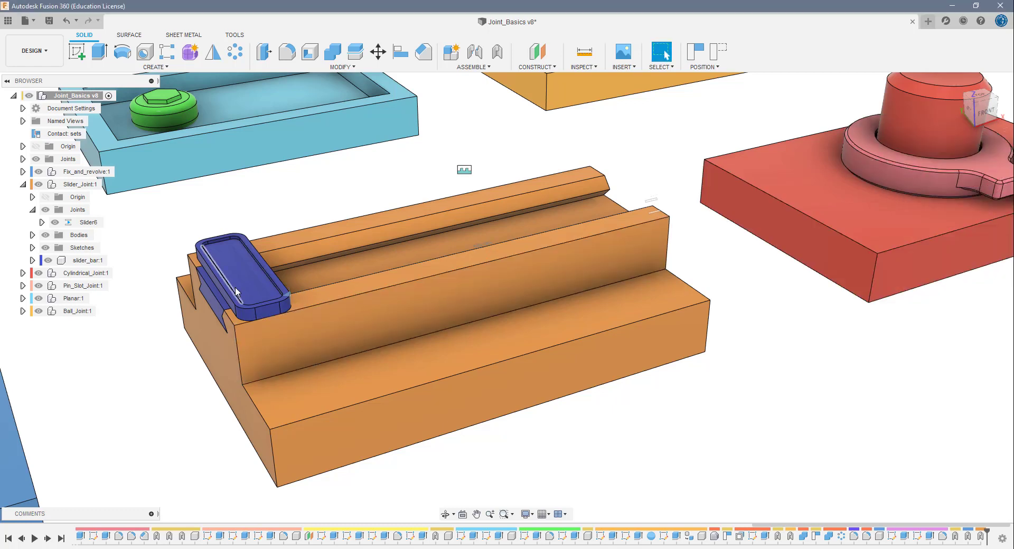
{"action": "left_click_drag", "start_coordinate": [242, 290], "coordinate": [666, 206]}
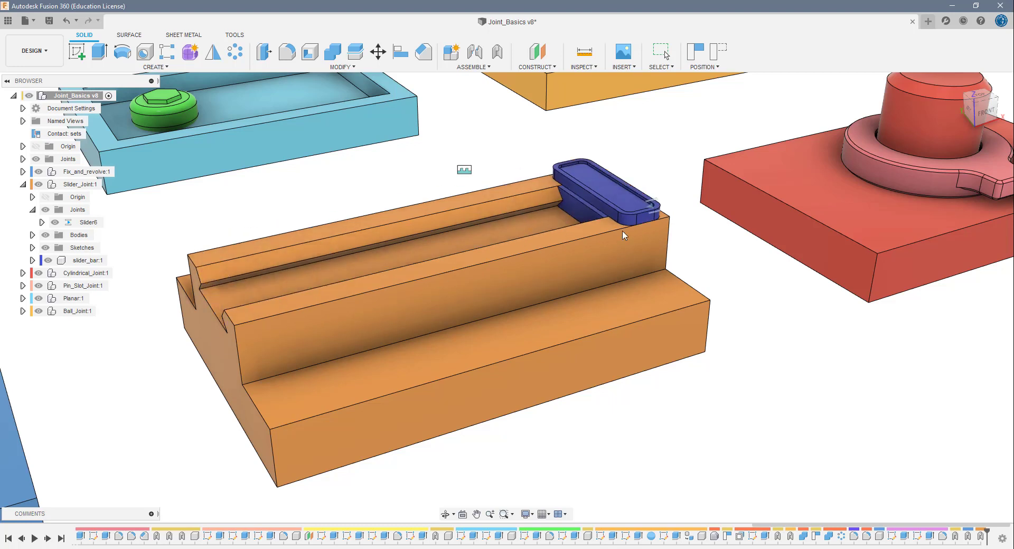
{"action": "key", "text": "Escape"}
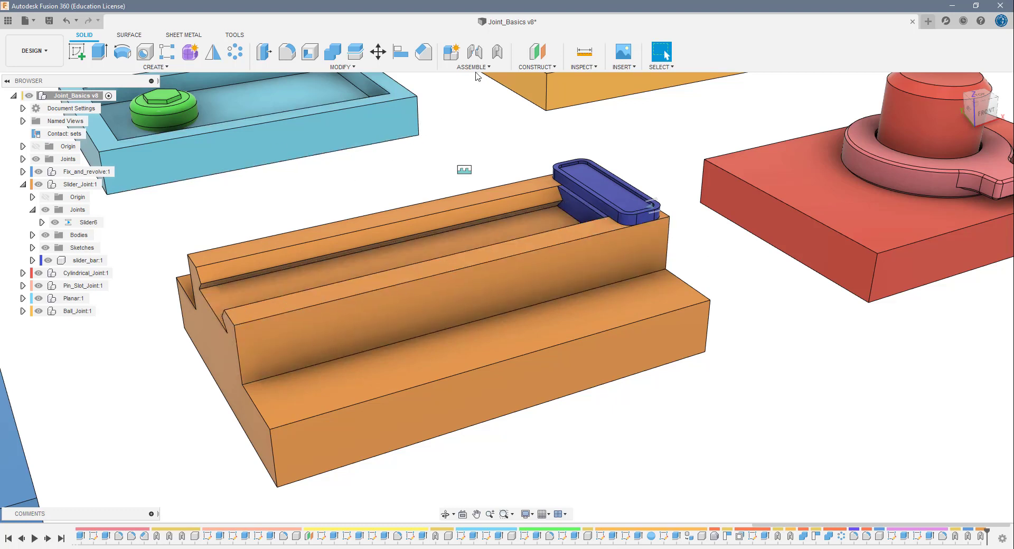
- Measure the distance between the slider bar's end face and the far end face of the orange rail block
{"action": "left_click", "coordinate": [584, 55]}
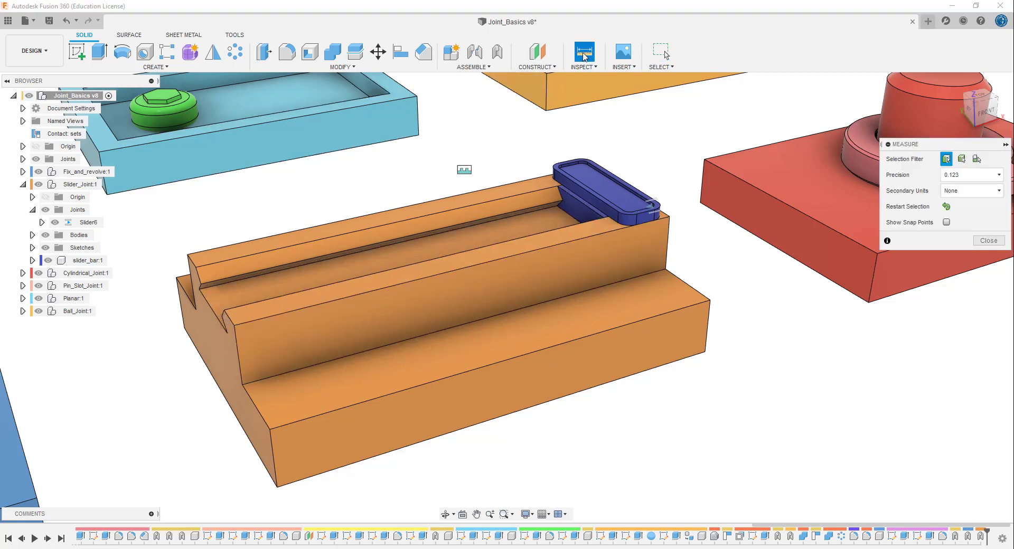
{"action": "left_click", "coordinate": [588, 220]}
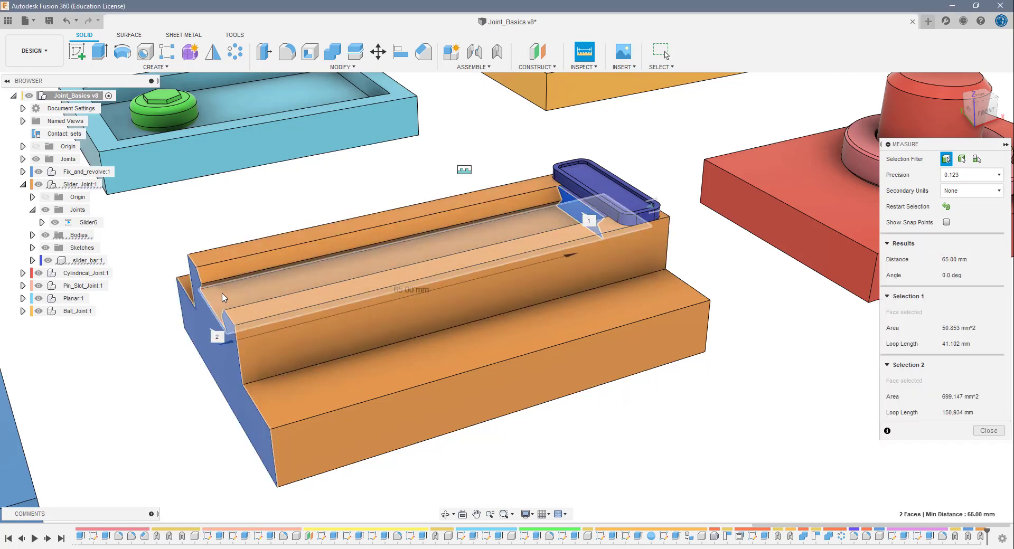
{"action": "key", "text": "Escape"}
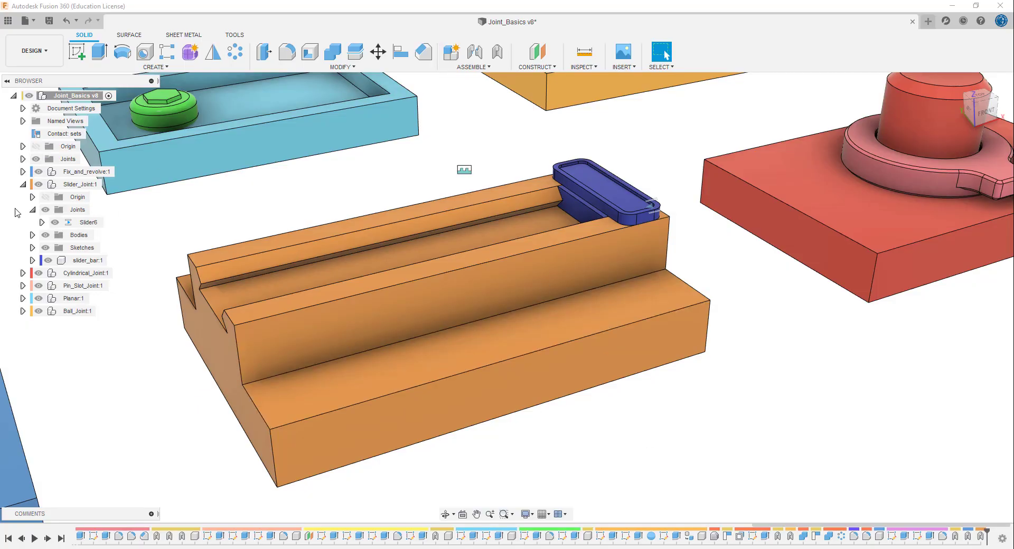
- Switch to the Cylindrical named view, collapsing the Slider_Joint component and the Named Views list in the browser
{"action": "left_click", "coordinate": [23, 185]}
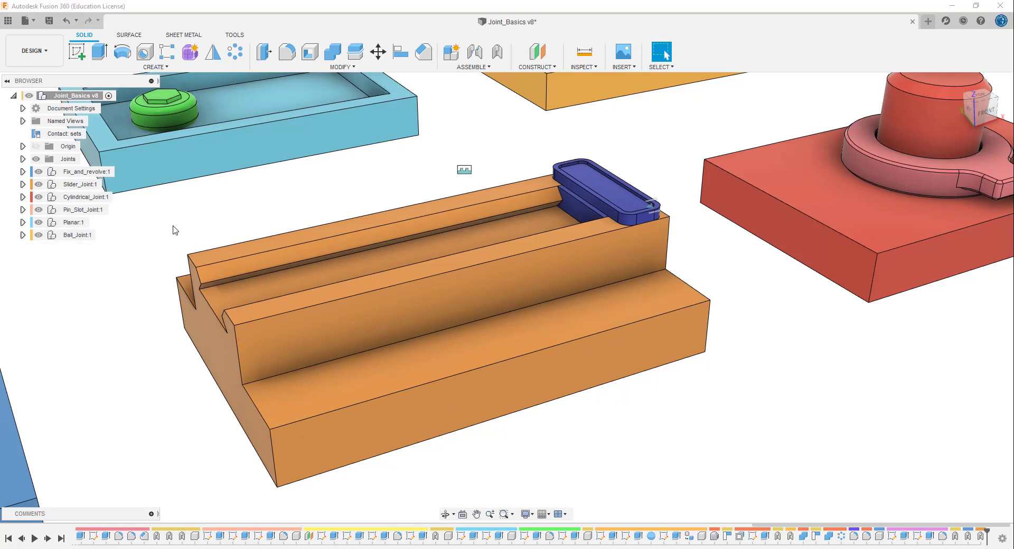
{"action": "left_click", "coordinate": [23, 121]}
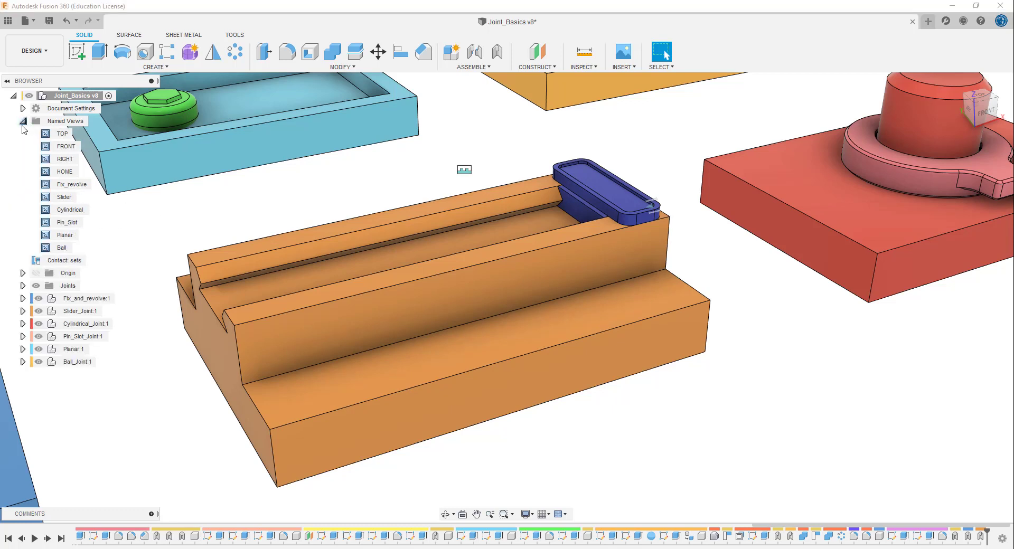
{"action": "double_click", "coordinate": [78, 212]}
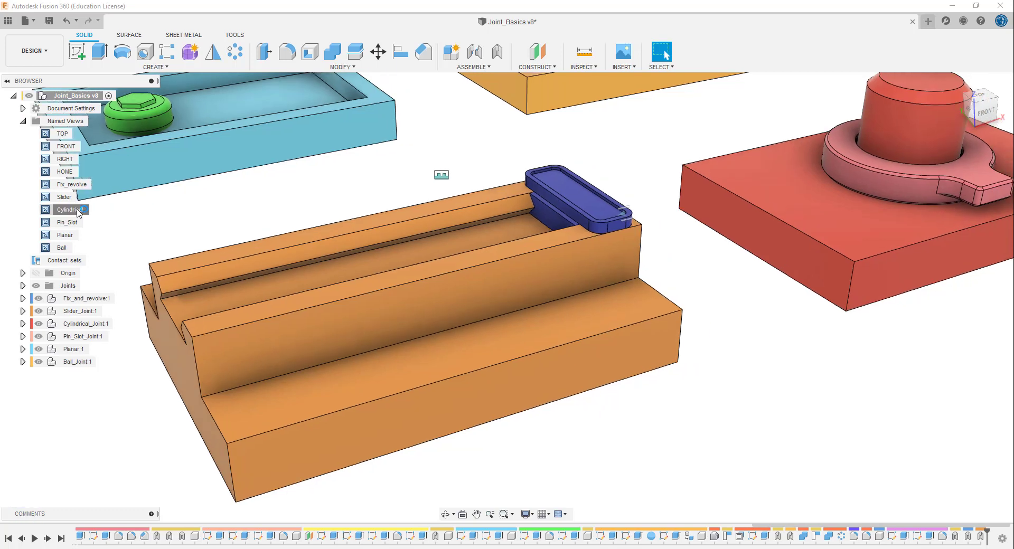
{"action": "left_click", "coordinate": [22, 121]}
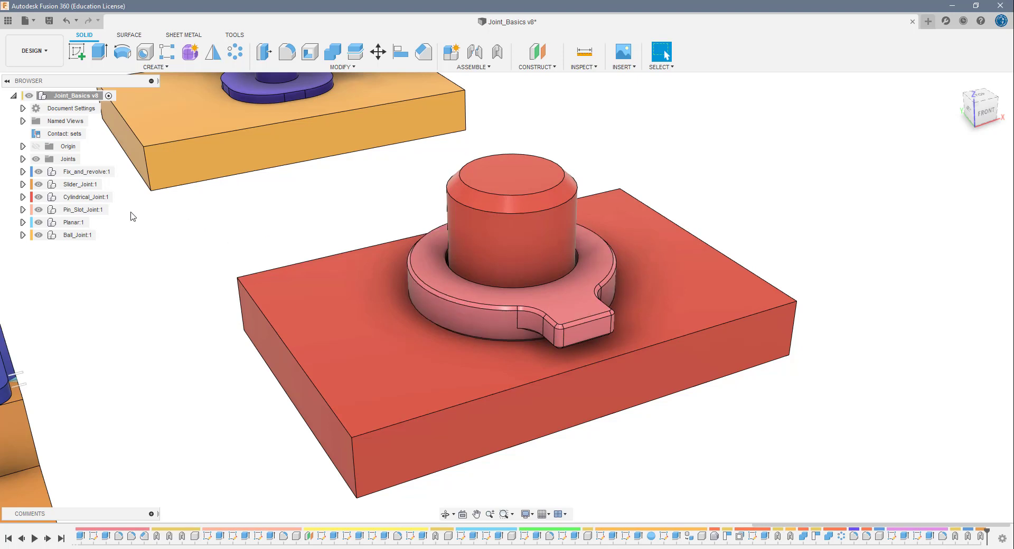
- Cycle the component colour of Cylindrical_spinner inside the Cylindrical_Joint component so it contrasts with the red base
{"action": "left_click", "coordinate": [23, 197]}
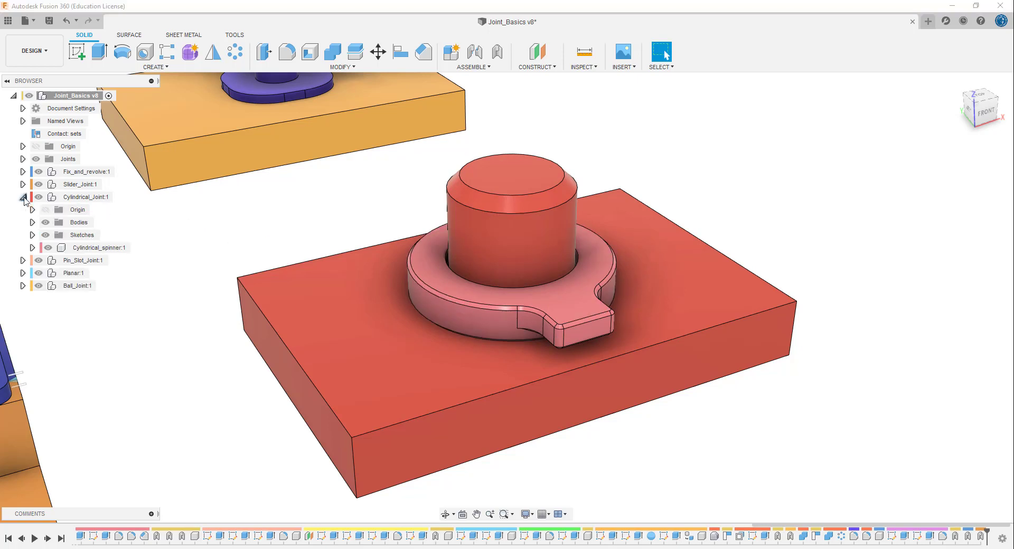
{"action": "left_click", "coordinate": [106, 248]}
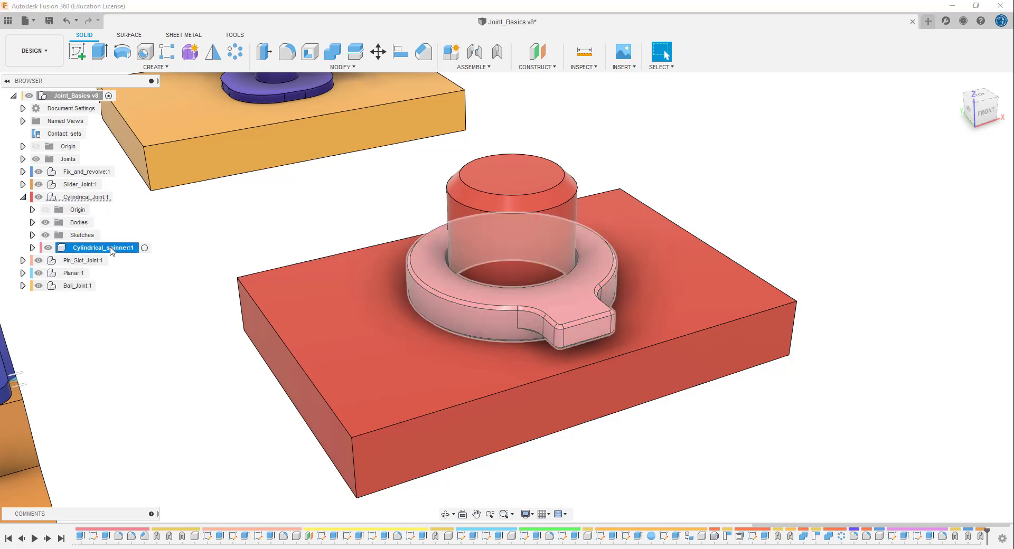
{"action": "right_click", "coordinate": [118, 254]}
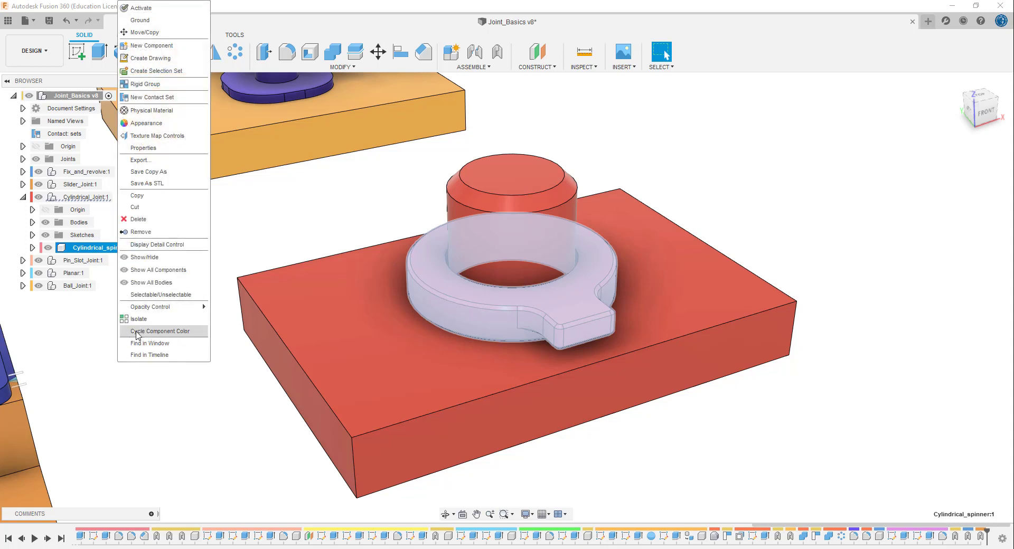
{"action": "left_click", "coordinate": [177, 332]}
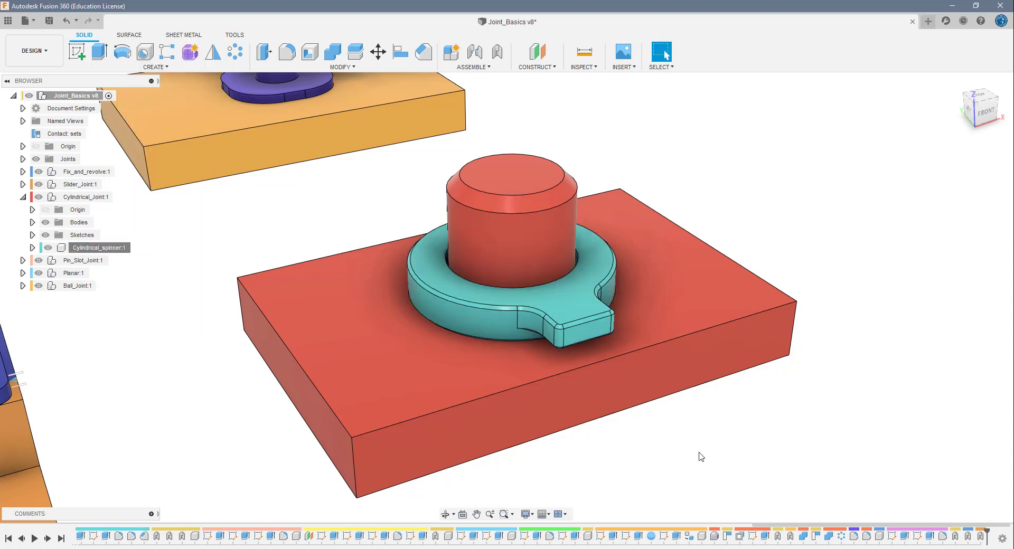
{"action": "left_click", "coordinate": [23, 197]}
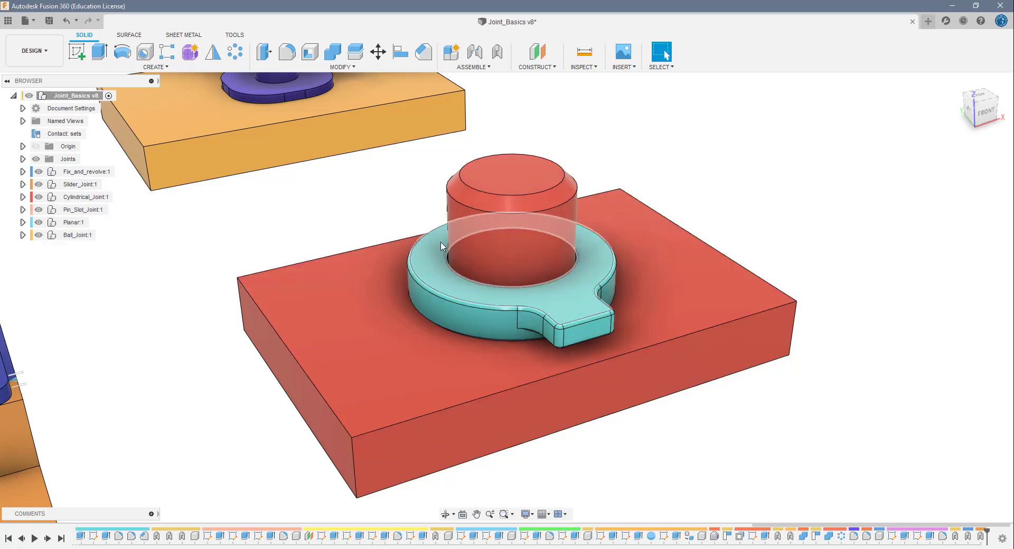
- Move the unjointed spinner freely around the red post to test its freedom, and revert its position
{"action": "left_click", "coordinate": [433, 288]}
{"action": "left_click_drag", "start_coordinate": [455, 292], "coordinate": [589, 249]}
{"action": "left_click", "coordinate": [715, 54]}
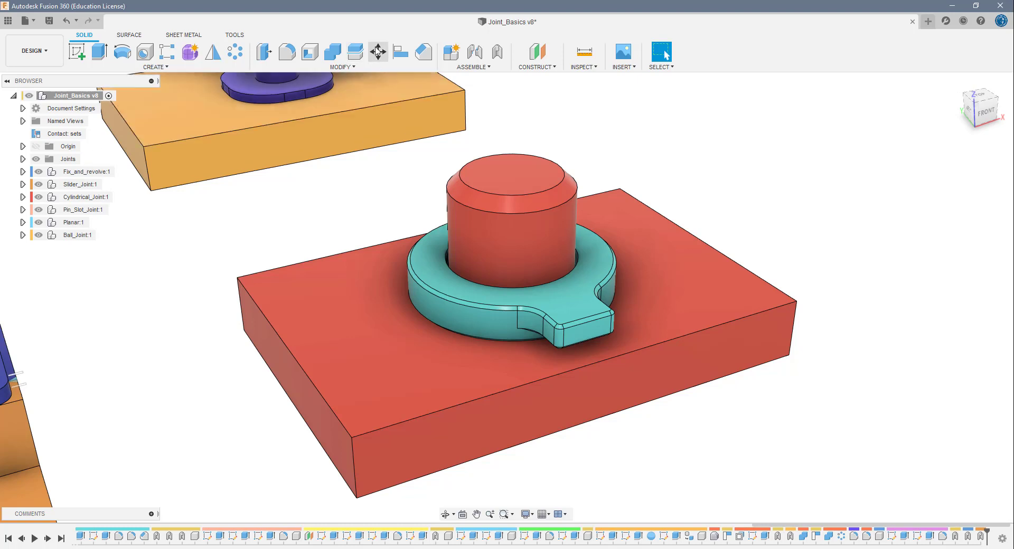
- Create a Cylindrical as-built joint between the spinner and red base, centred on the post's top about the Z axis, and test its motion
{"action": "left_click", "coordinate": [497, 53]}
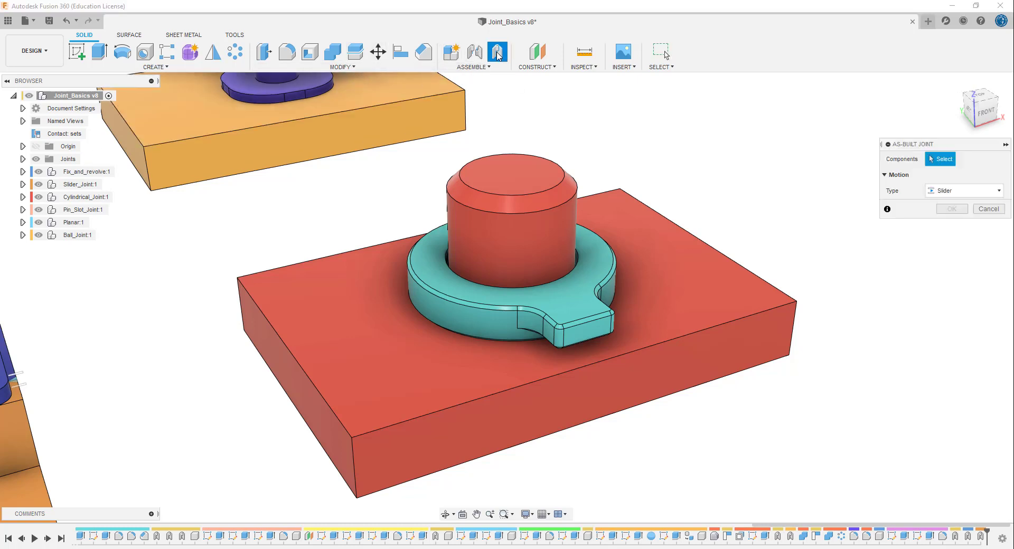
{"action": "left_click", "coordinate": [596, 274]}
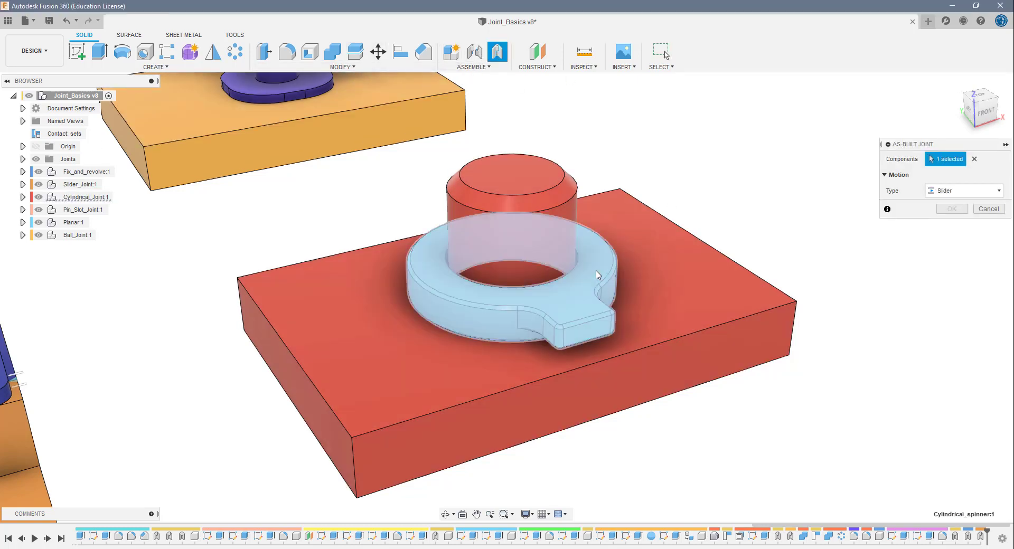
{"action": "left_click", "coordinate": [679, 277]}
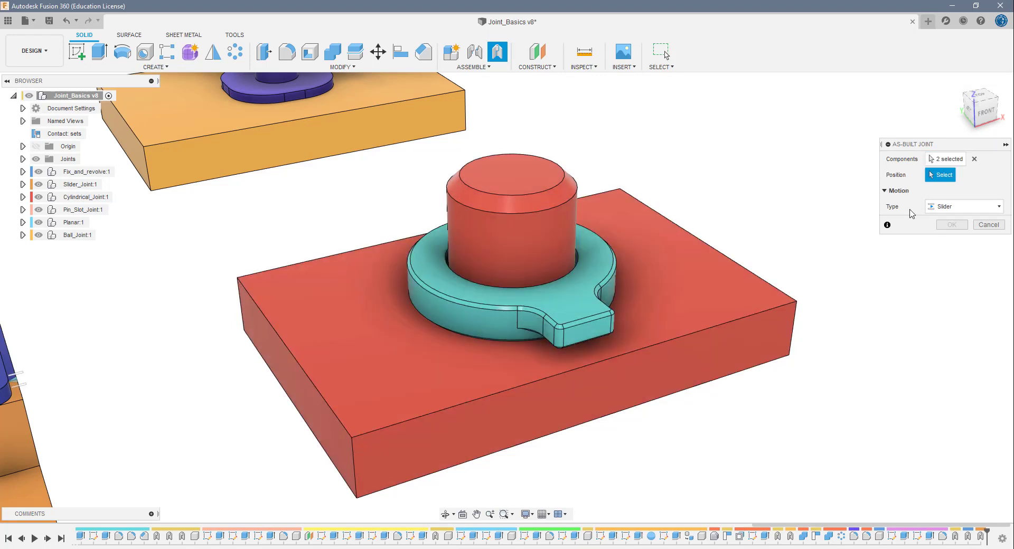
{"action": "left_click", "coordinate": [956, 214]}
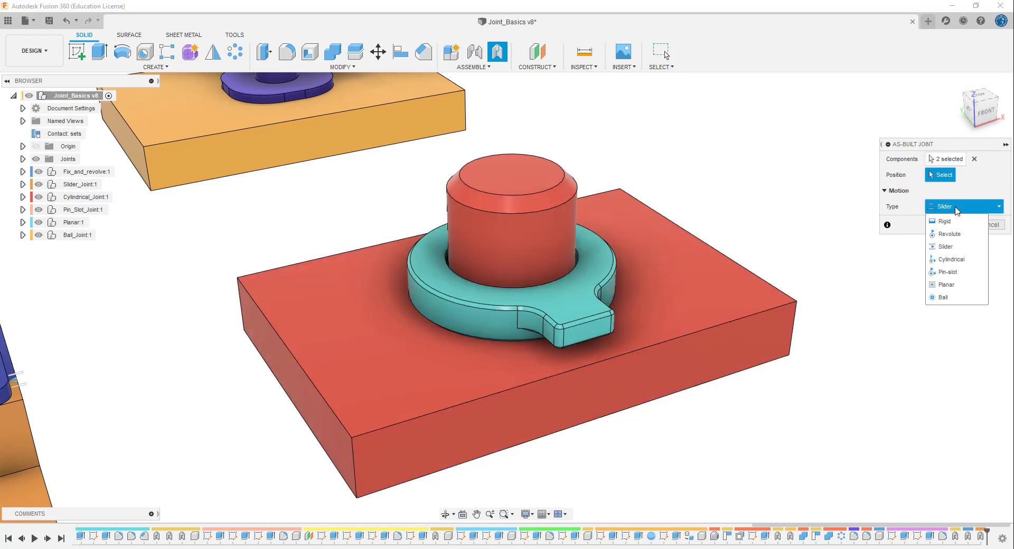
{"action": "left_click", "coordinate": [953, 264]}
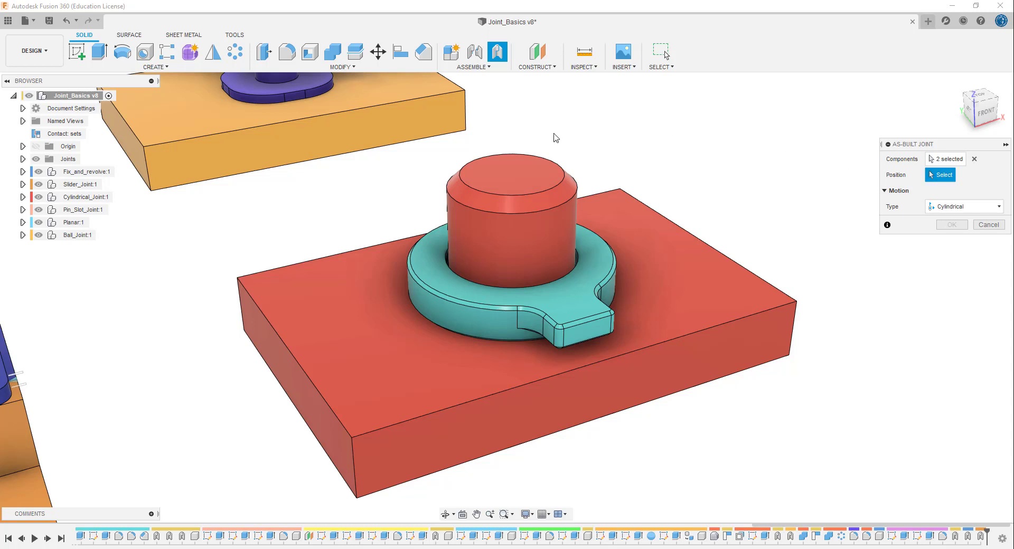
{"action": "left_click", "coordinate": [511, 176]}
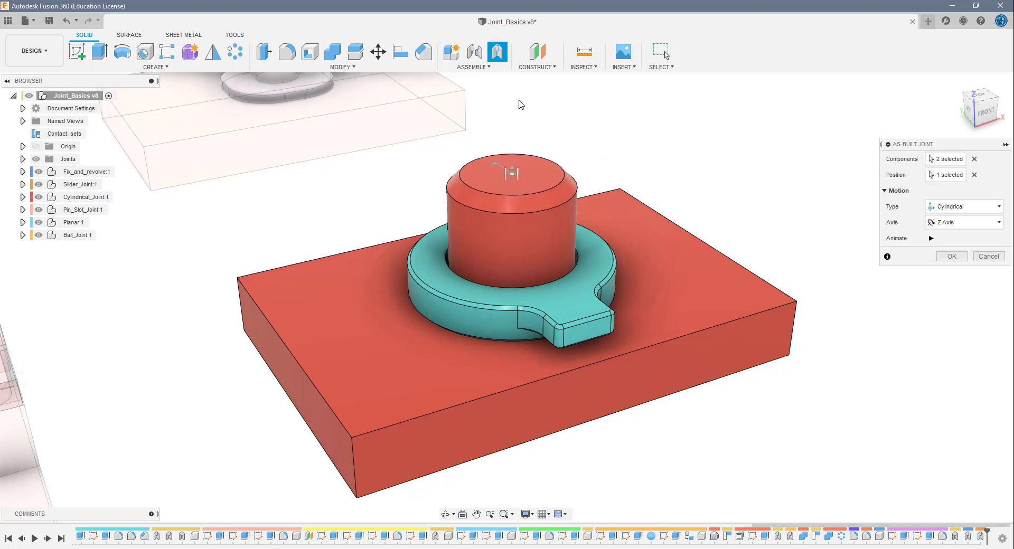
{"action": "left_click", "coordinate": [950, 257]}
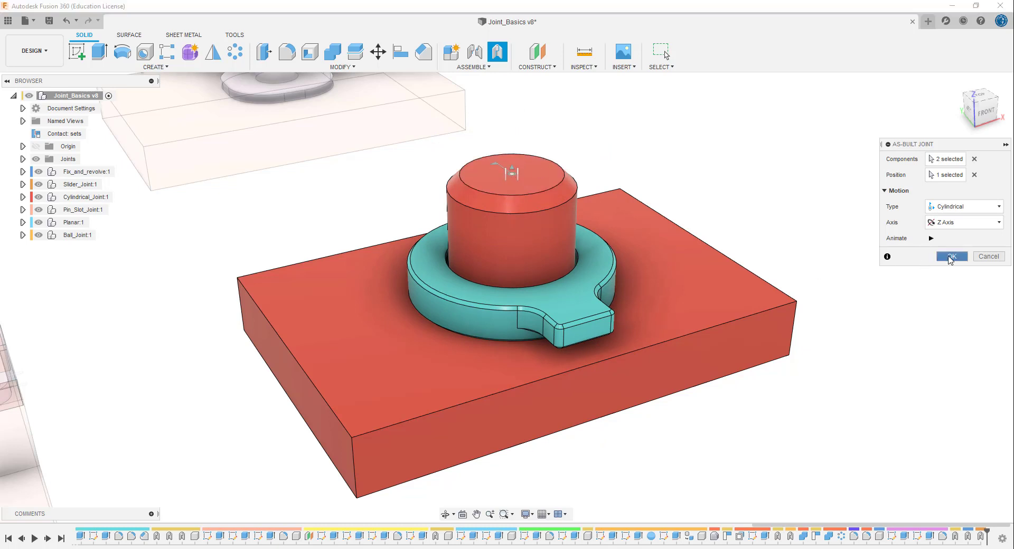
{"action": "left_click_drag", "start_coordinate": [572, 279], "coordinate": [531, 253]}
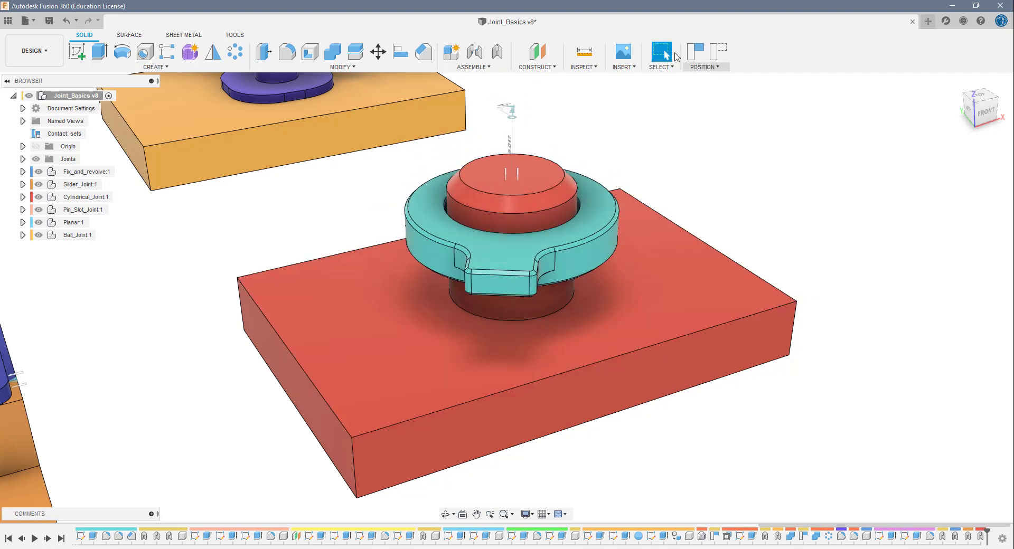
{"action": "left_click", "coordinate": [718, 55]}
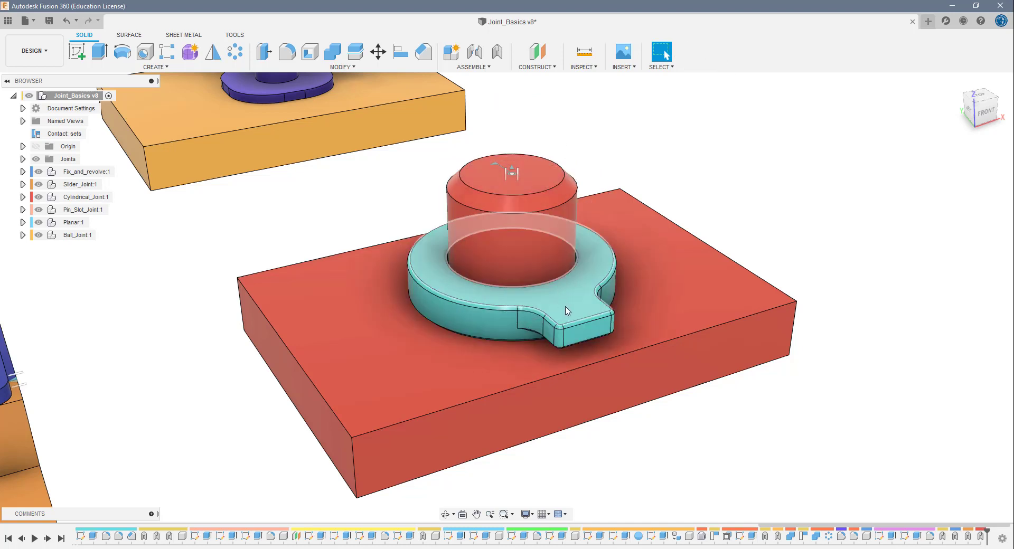
- Slide the spinner up the red post and revert its position, and create a contact set between the spinner and the red base
{"action": "left_click_drag", "start_coordinate": [566, 311], "coordinate": [565, 218]}
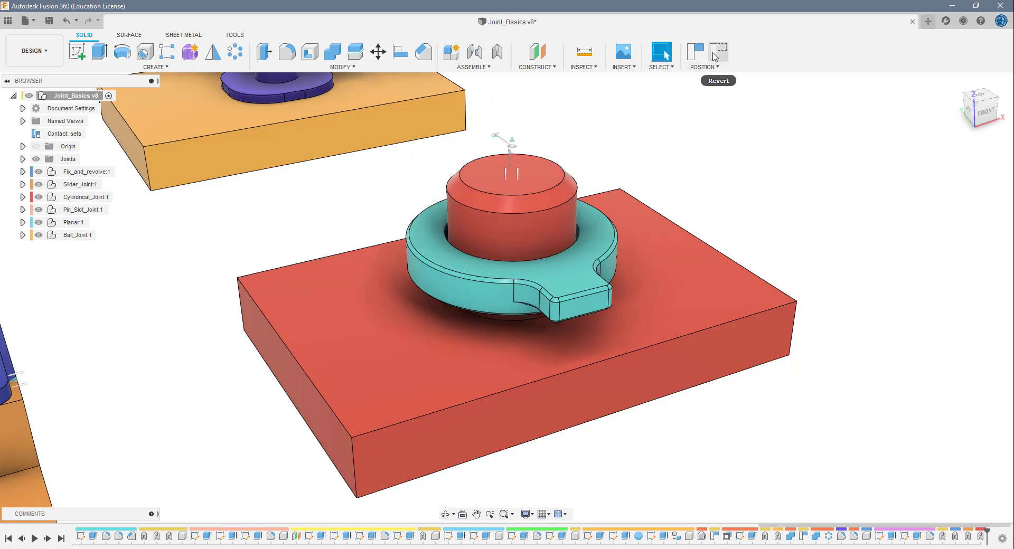
{"action": "left_click", "coordinate": [715, 55]}
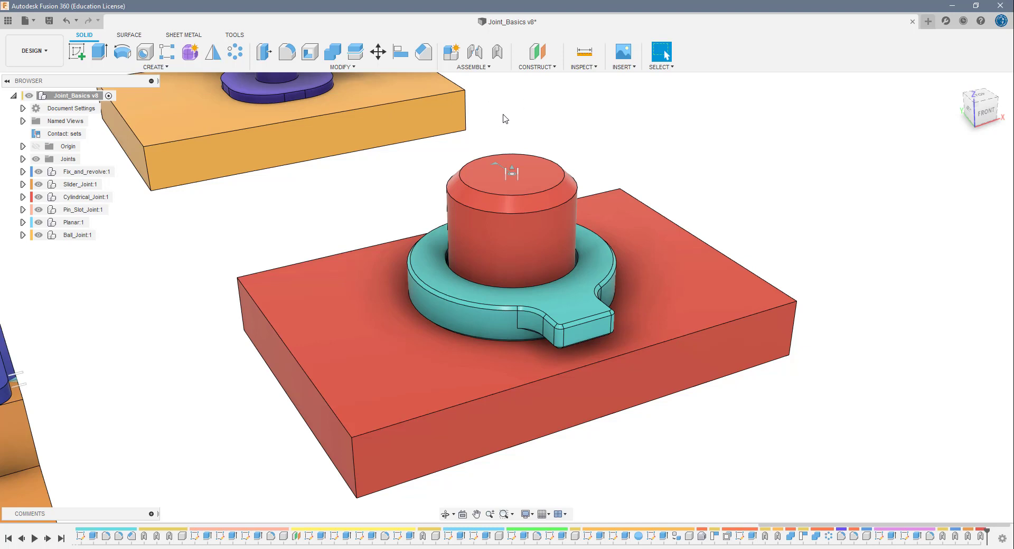
{"action": "left_click", "coordinate": [478, 70]}
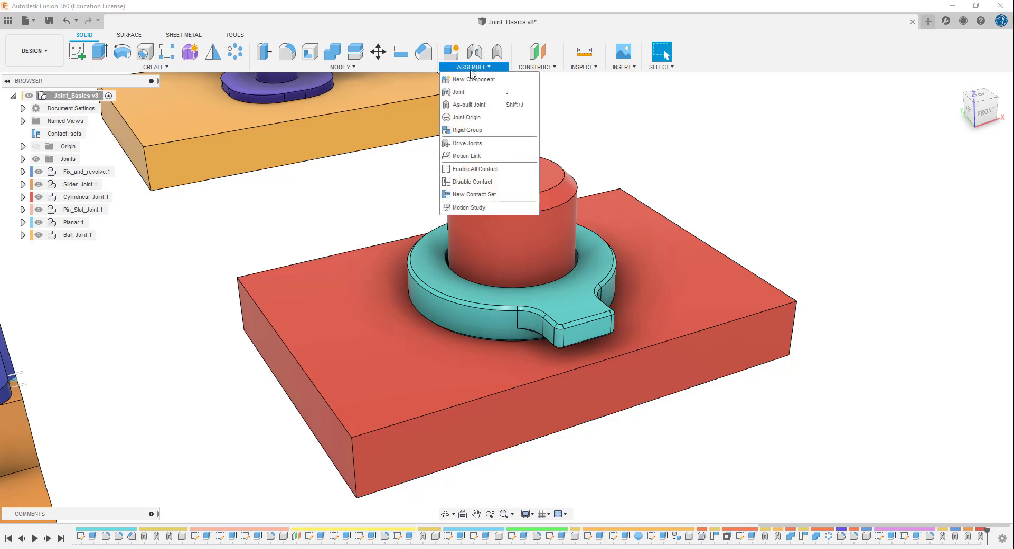
{"action": "left_click", "coordinate": [500, 196]}
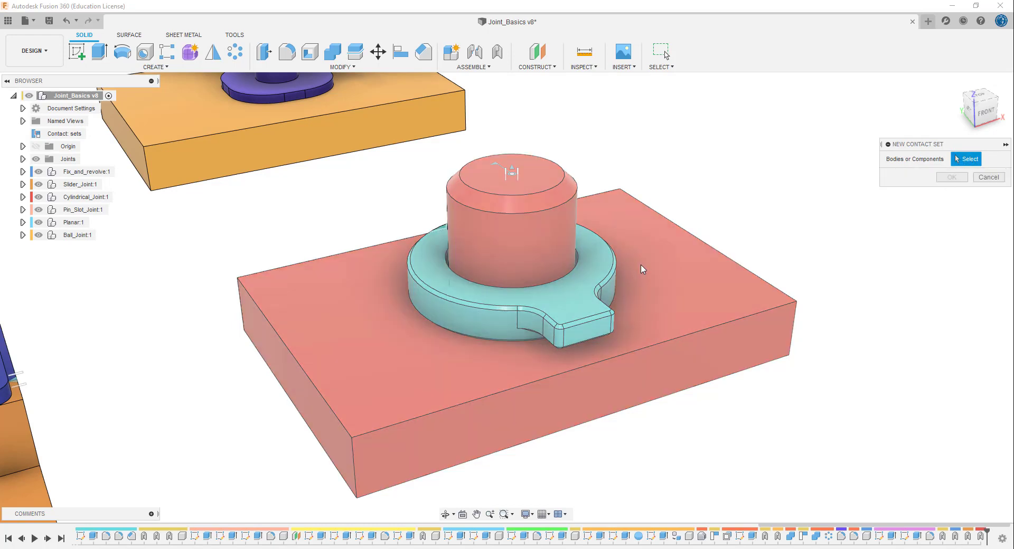
{"action": "left_click", "coordinate": [592, 268]}
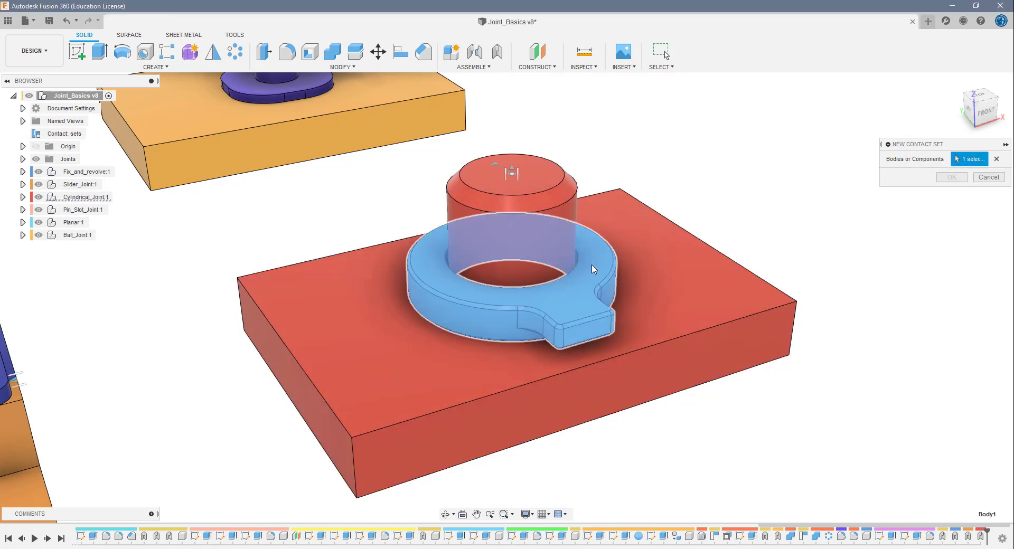
{"action": "left_click", "coordinate": [702, 286]}
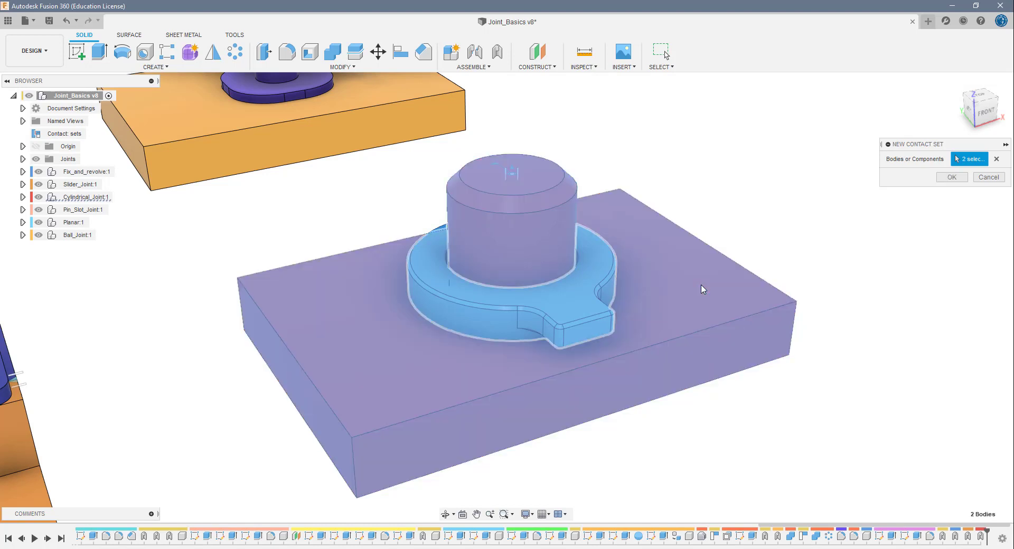
{"action": "left_click", "coordinate": [953, 178]}
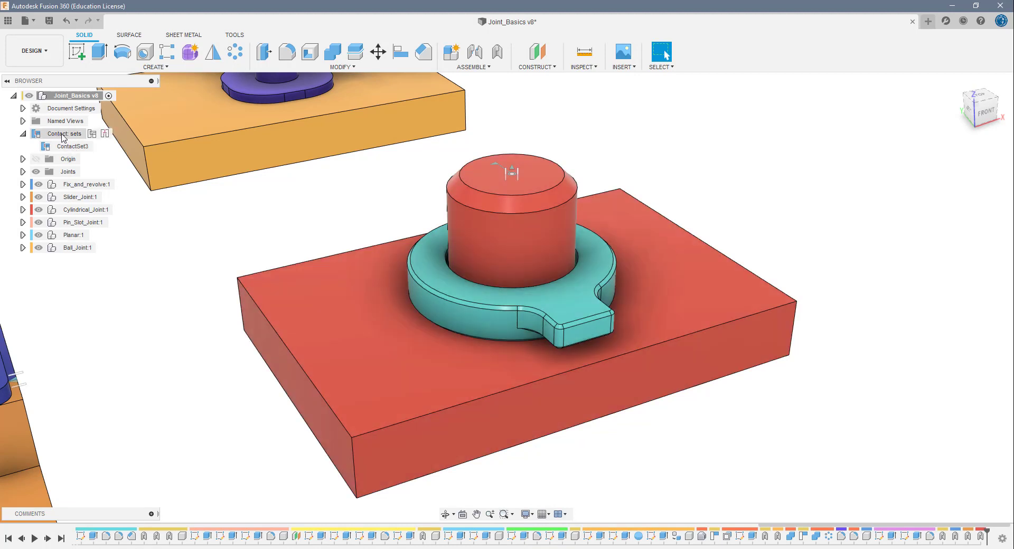
- Review the bodies assigned to ContactSet3, and move the spinner around the post to test the contact, reverting its position
{"action": "right_click", "coordinate": [66, 137]}
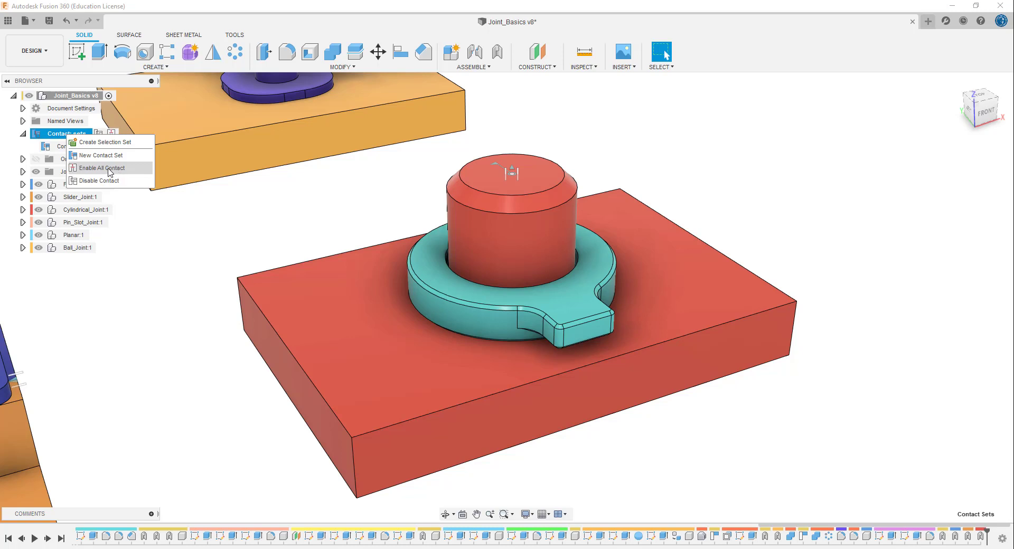
{"action": "left_click", "coordinate": [239, 228]}
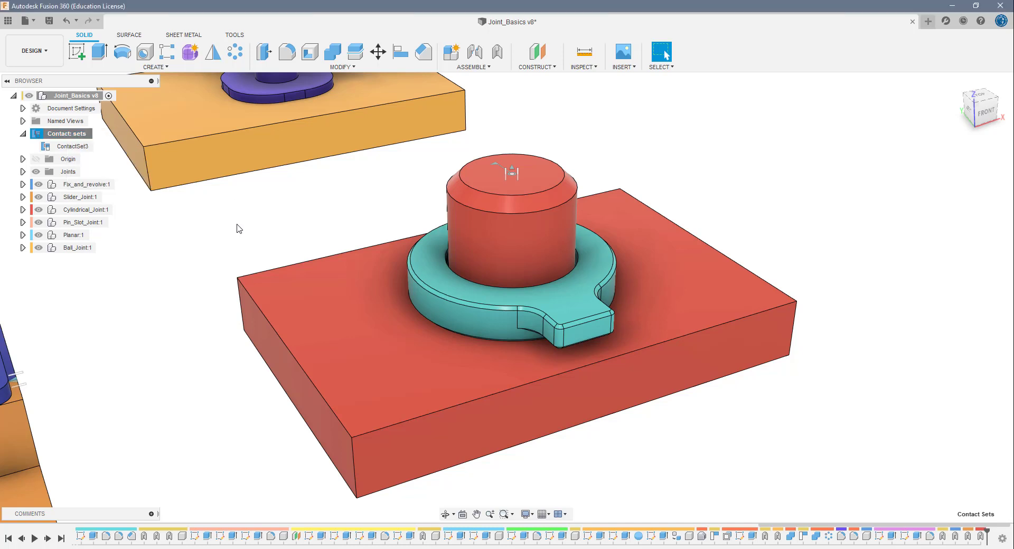
{"action": "left_click", "coordinate": [81, 148]}
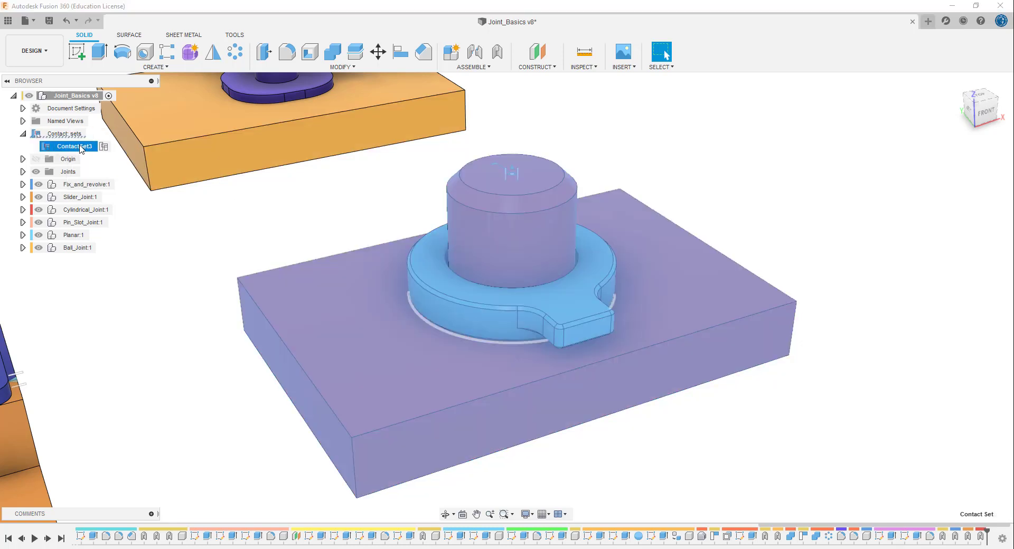
{"action": "right_click", "coordinate": [81, 149]}
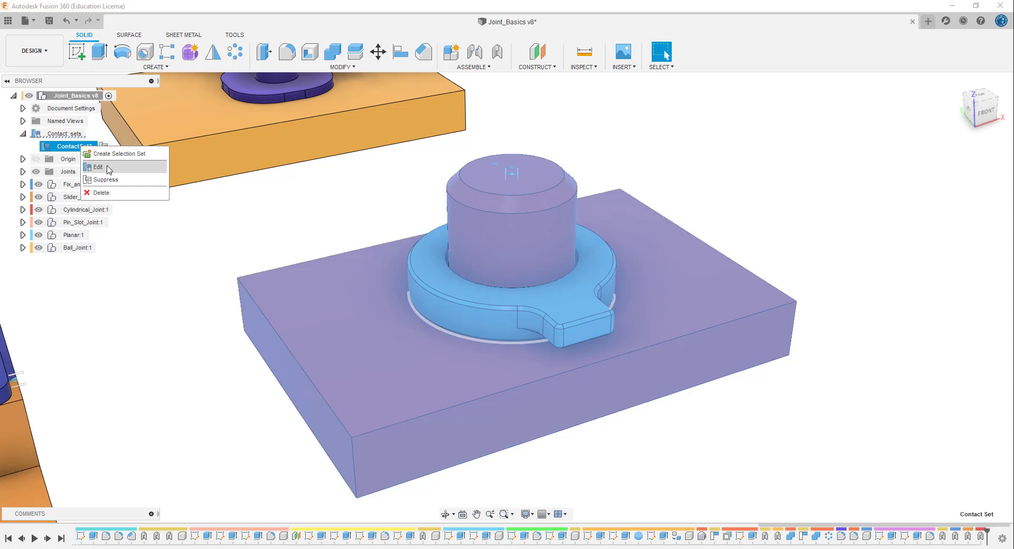
{"action": "left_click", "coordinate": [98, 166]}
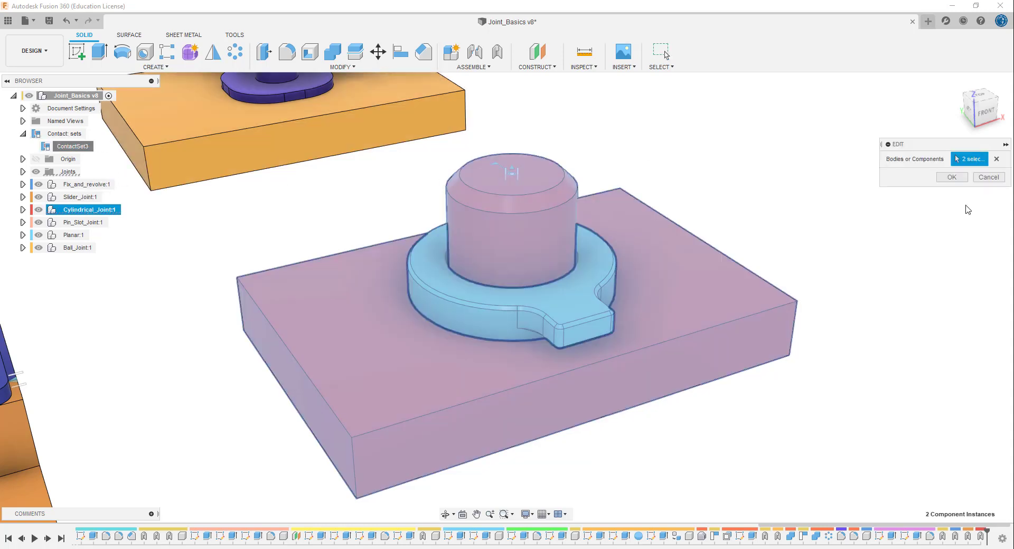
{"action": "left_click", "coordinate": [952, 178]}
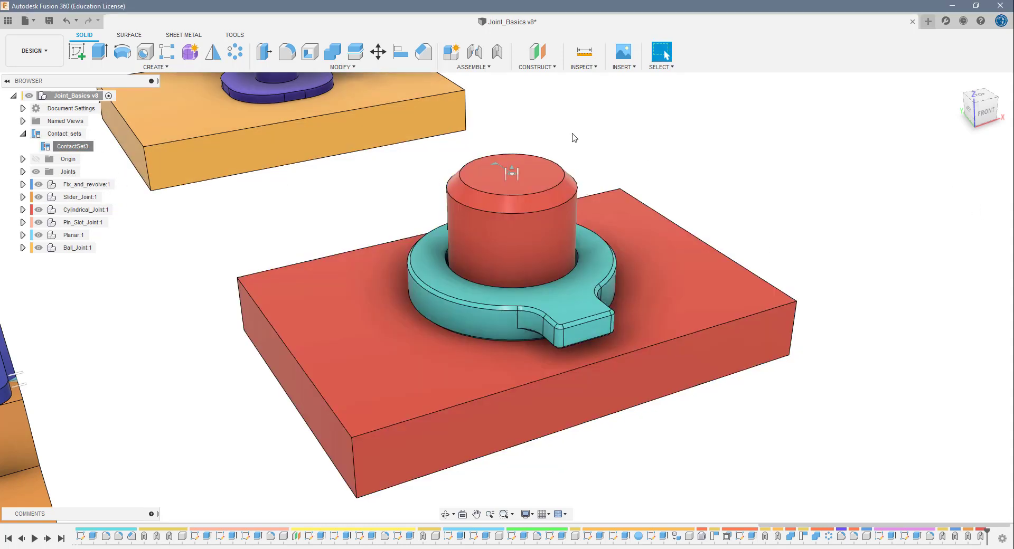
{"action": "left_click_drag", "start_coordinate": [584, 299], "coordinate": [633, 292]}
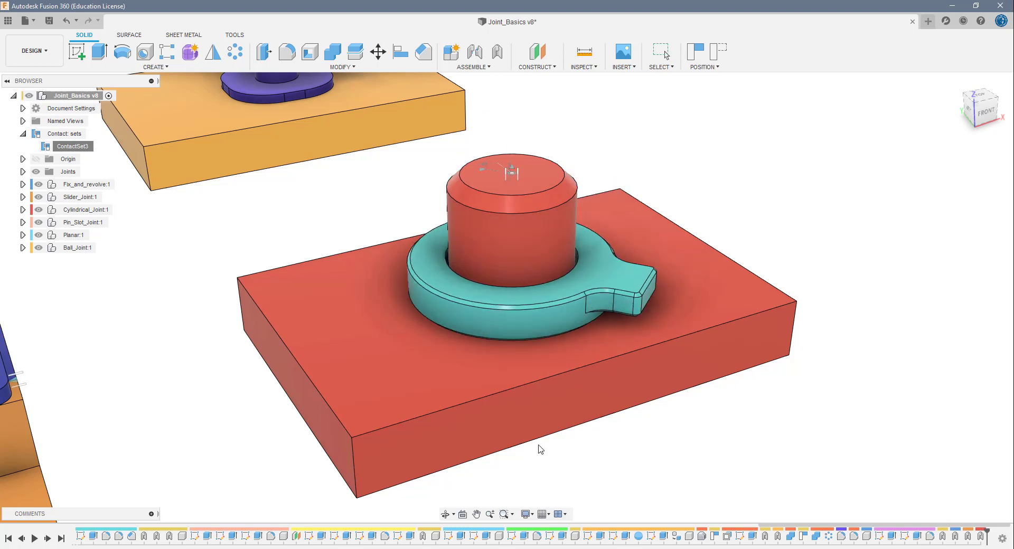
{"action": "left_click", "coordinate": [714, 60]}
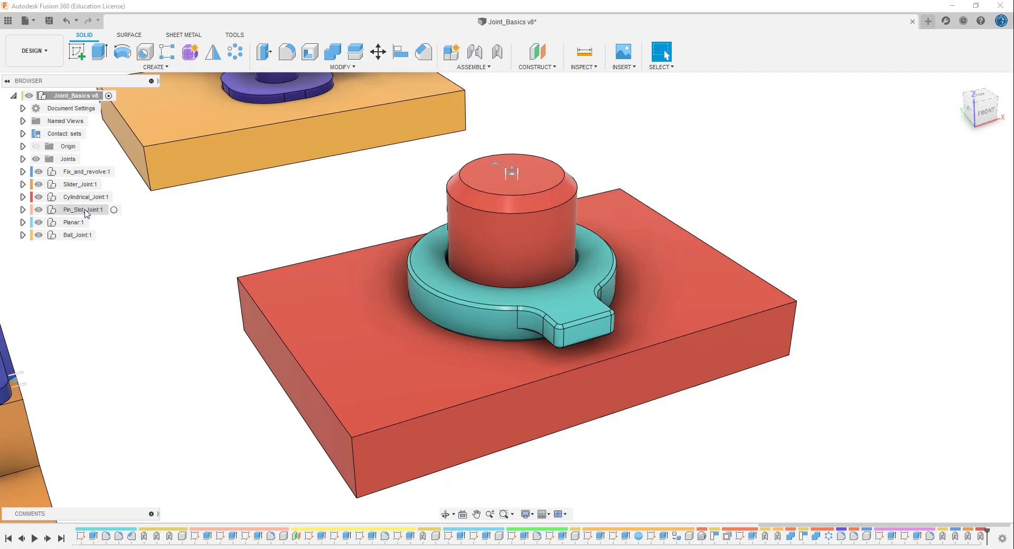
- Switch to the Pin_Slot named view, and move the unjointed yellow knob to test its freedom, reverting its position
{"action": "left_click", "coordinate": [23, 121]}
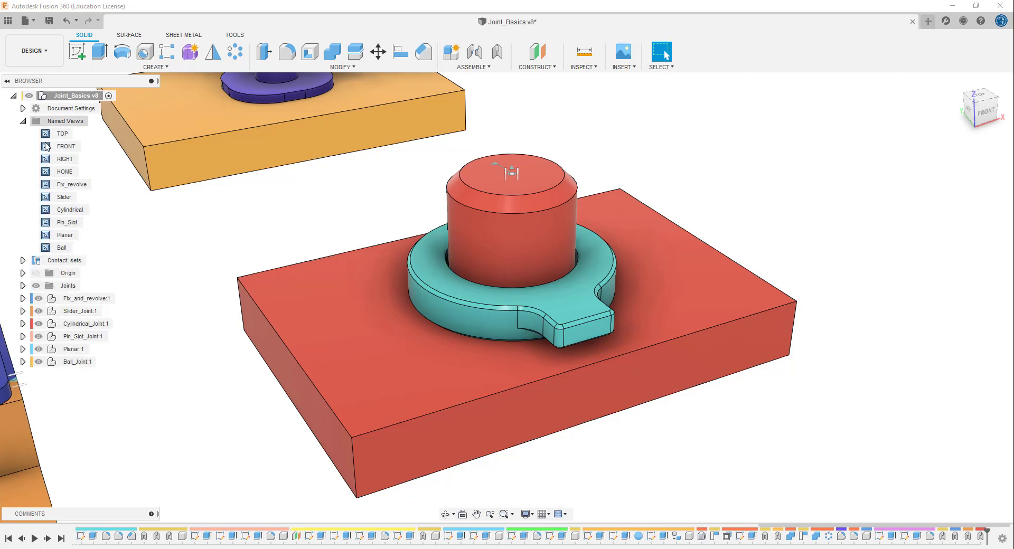
{"action": "double_click", "coordinate": [73, 222]}
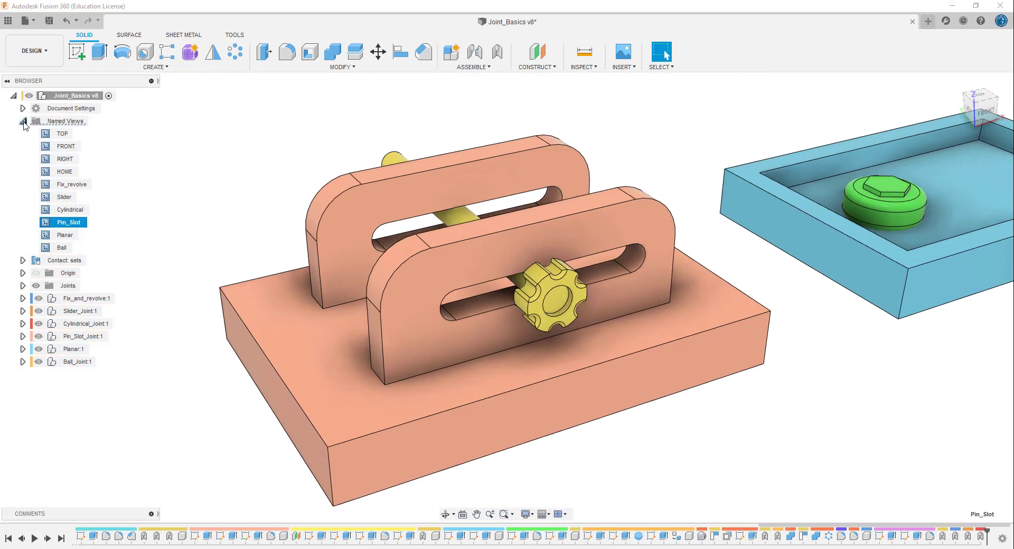
{"action": "left_click", "coordinate": [22, 120]}
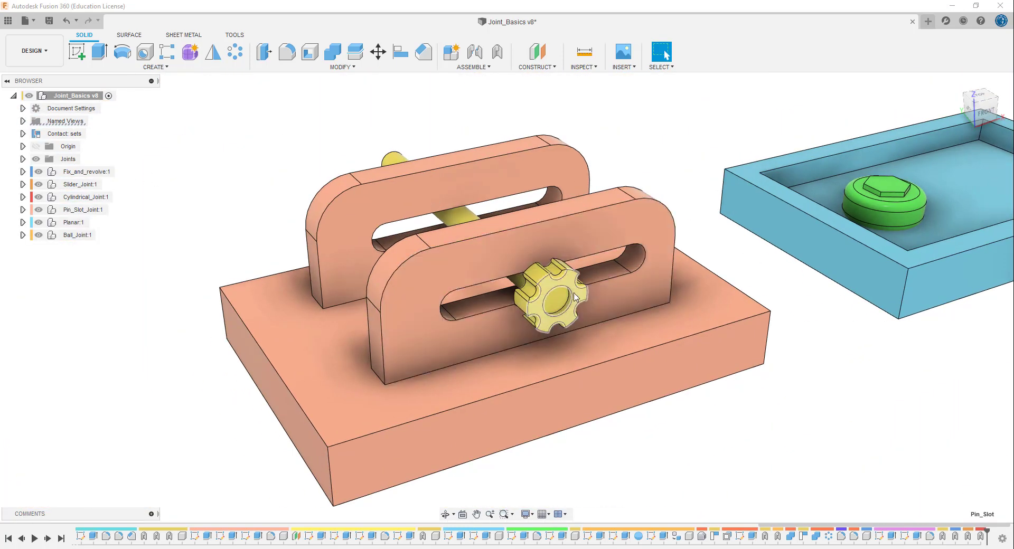
{"action": "mouse_move", "coordinate": [552, 289]}
{"action": "left_mouse_down"}
{"action": "mouse_move", "coordinate": [633, 296]}
{"action": "mouse_move", "coordinate": [470, 316]}
{"action": "mouse_move", "coordinate": [602, 286]}
{"action": "mouse_move", "coordinate": [570, 286]}
{"action": "left_mouse_up"}
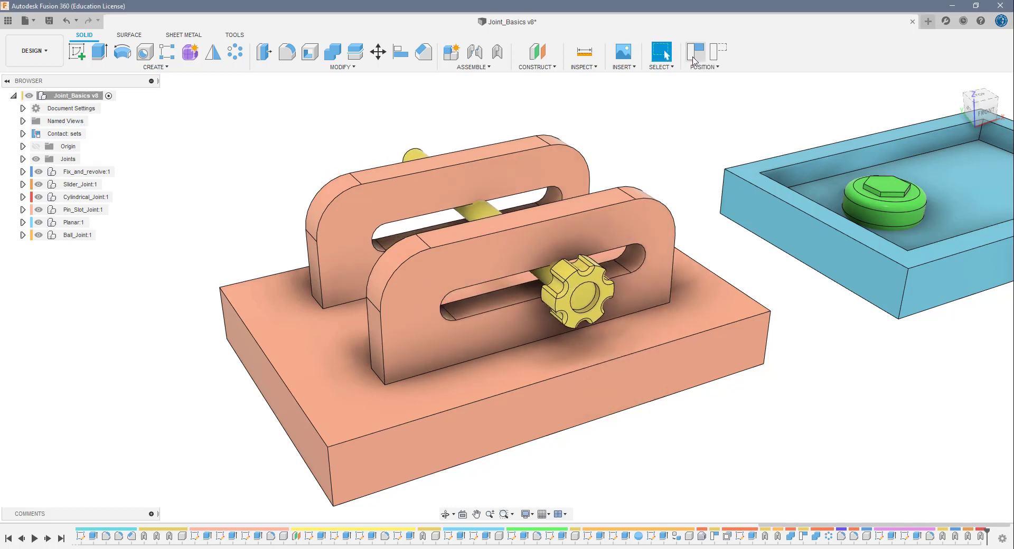
{"action": "left_click", "coordinate": [715, 61]}
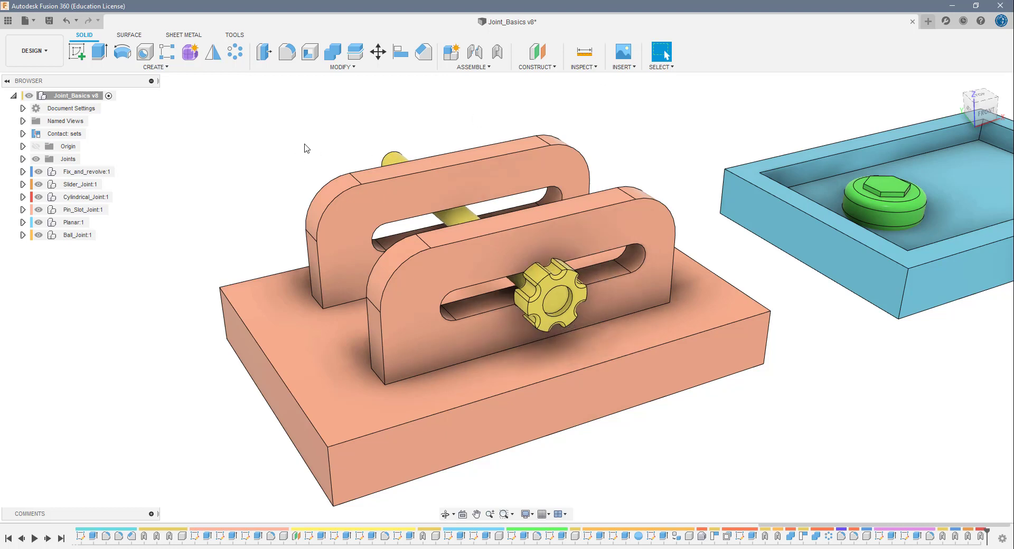
- Create a Pin-slot as-built joint between the knob and slotted base, centred on the knob's face with Z Axis rotation and X Axis slide, and test its motion
{"action": "left_click", "coordinate": [496, 52]}
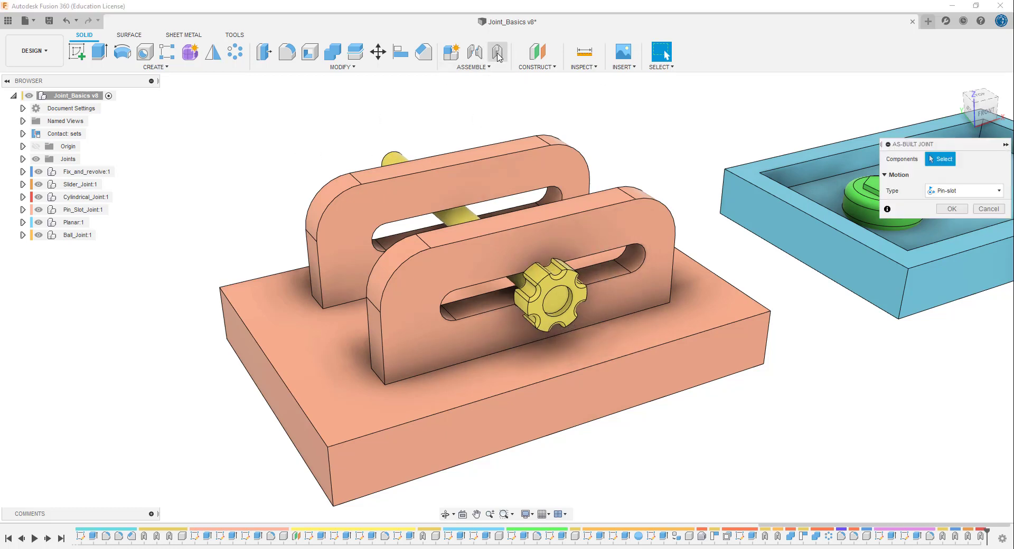
{"action": "left_click", "coordinate": [561, 295]}
{"action": "left_click", "coordinate": [583, 241]}
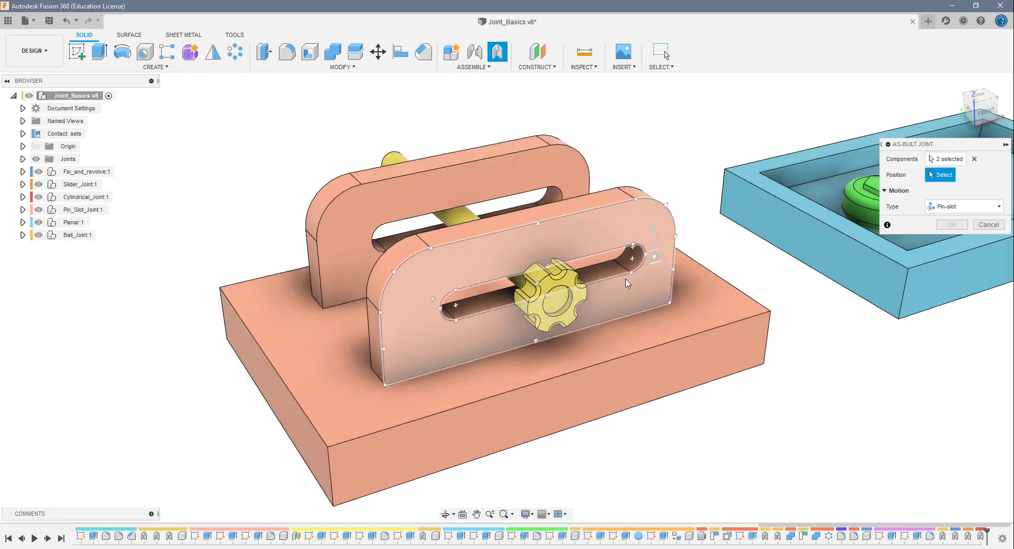
{"action": "left_click", "coordinate": [555, 301]}
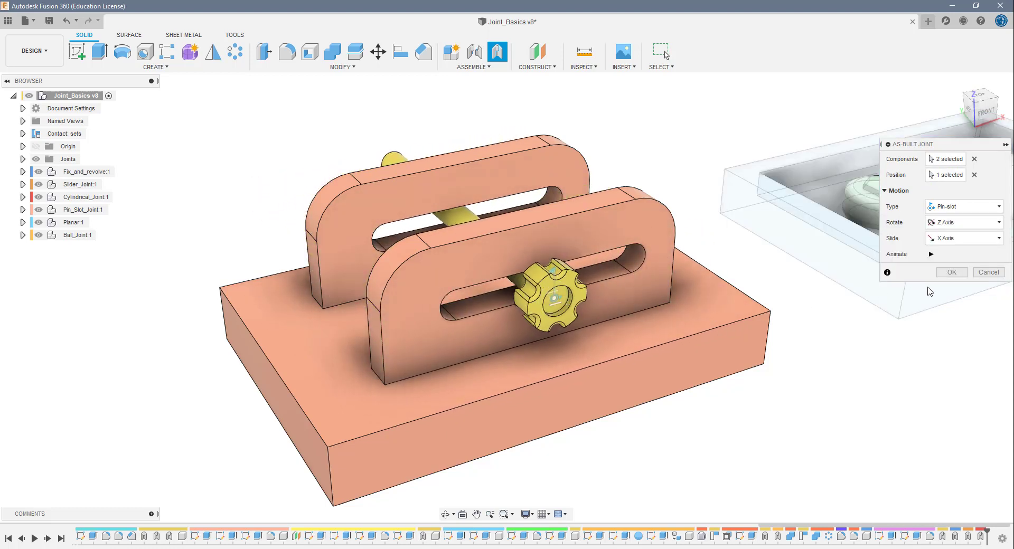
{"action": "left_click", "coordinate": [951, 272]}
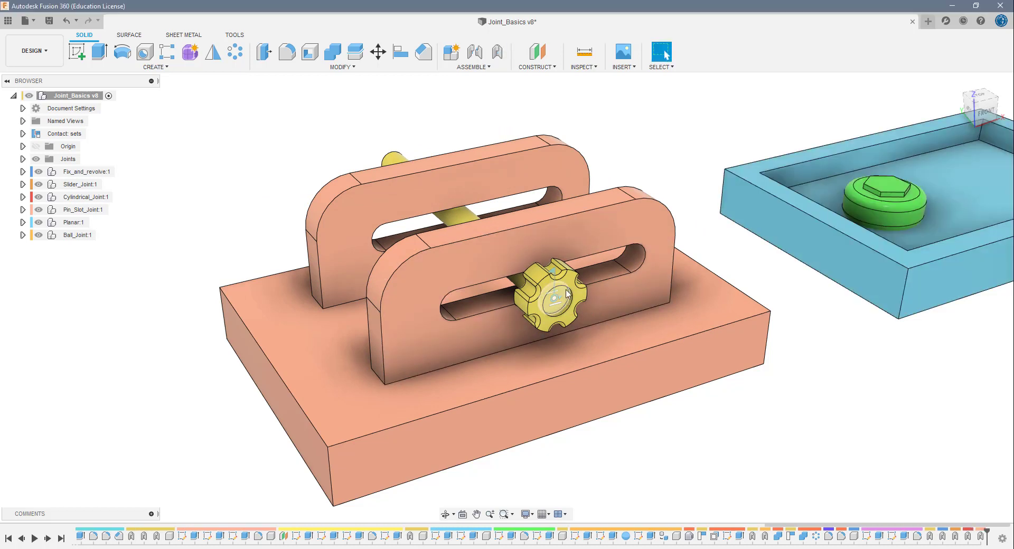
{"action": "left_click_drag", "start_coordinate": [567, 284], "coordinate": [559, 326]}
{"action": "left_click", "coordinate": [715, 57]}
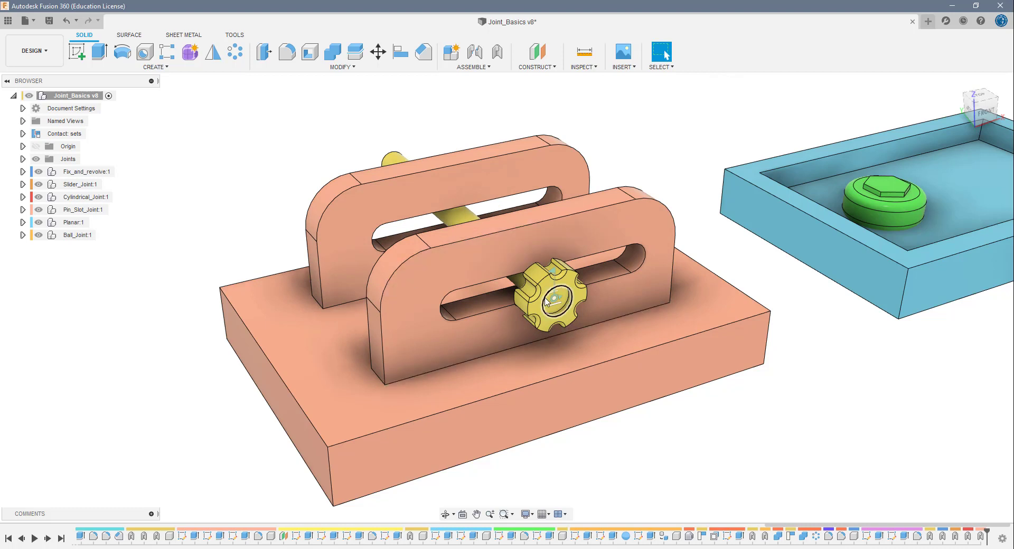
- Create a new contact set between the yellow knob and the slotted base
{"action": "left_click", "coordinate": [64, 136]}
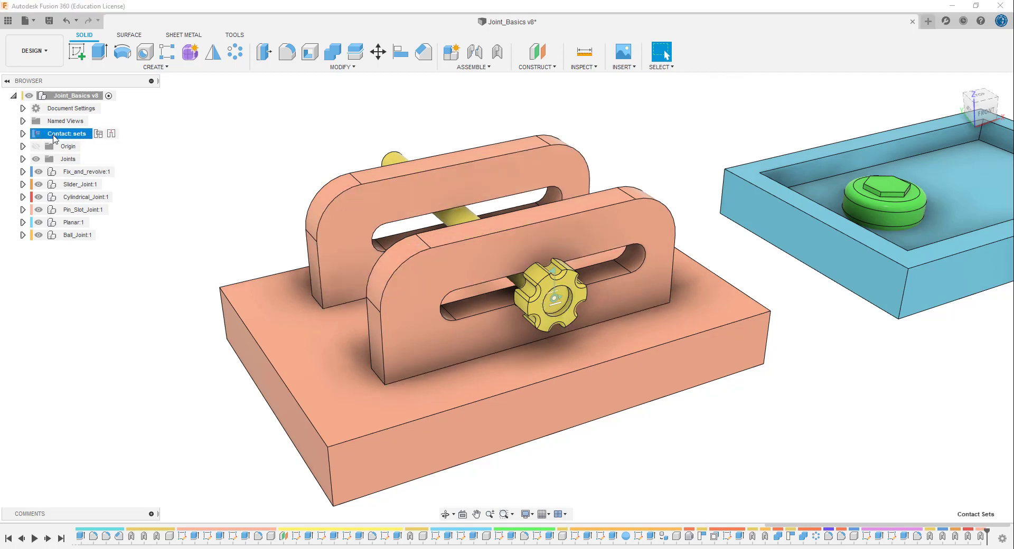
{"action": "right_click", "coordinate": [72, 138]}
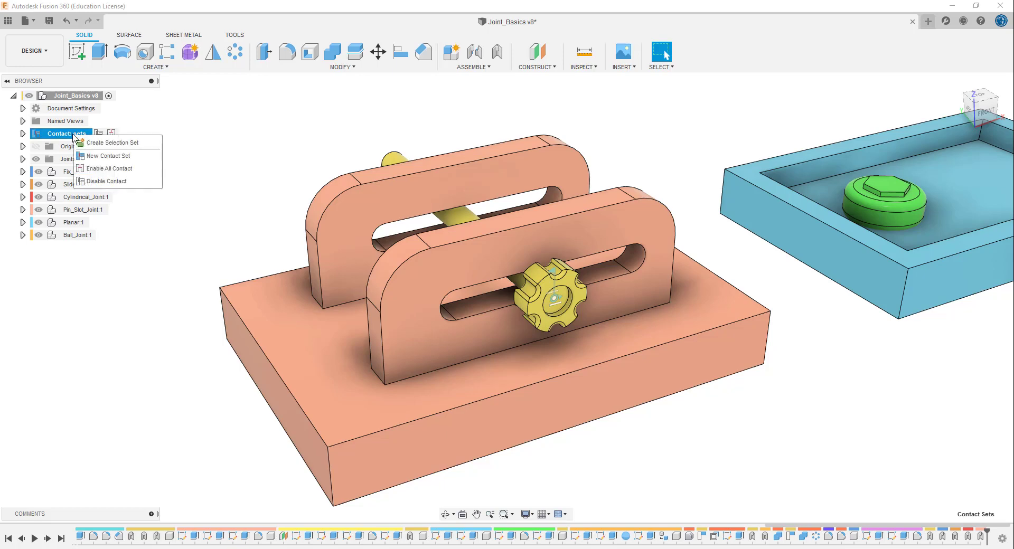
{"action": "left_click", "coordinate": [120, 159]}
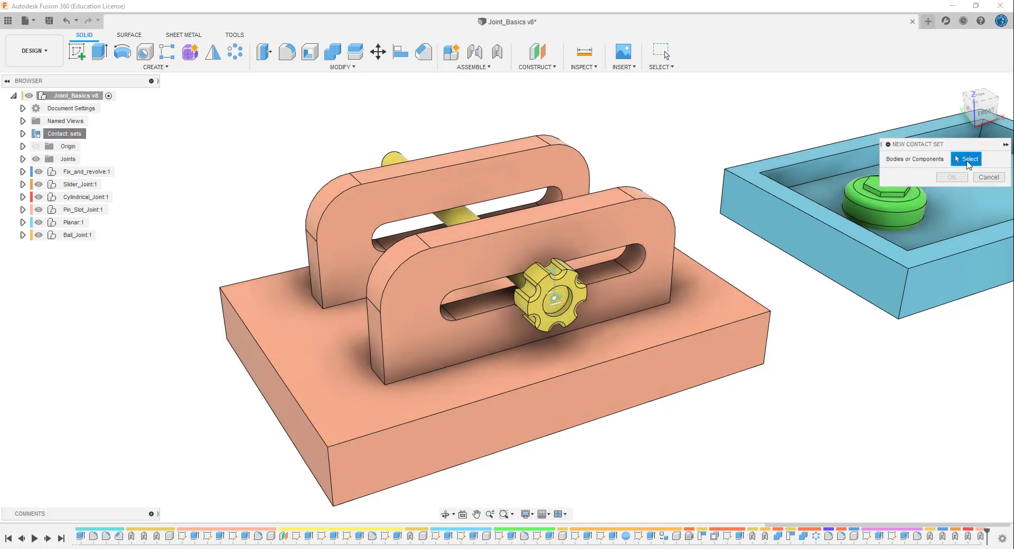
{"action": "left_click", "coordinate": [549, 300]}
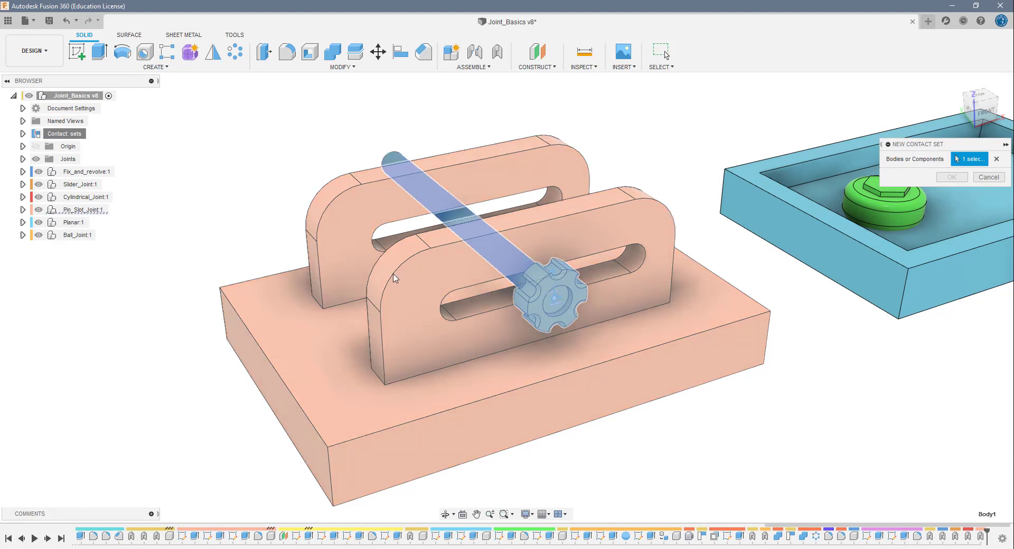
{"action": "left_click", "coordinate": [407, 280]}
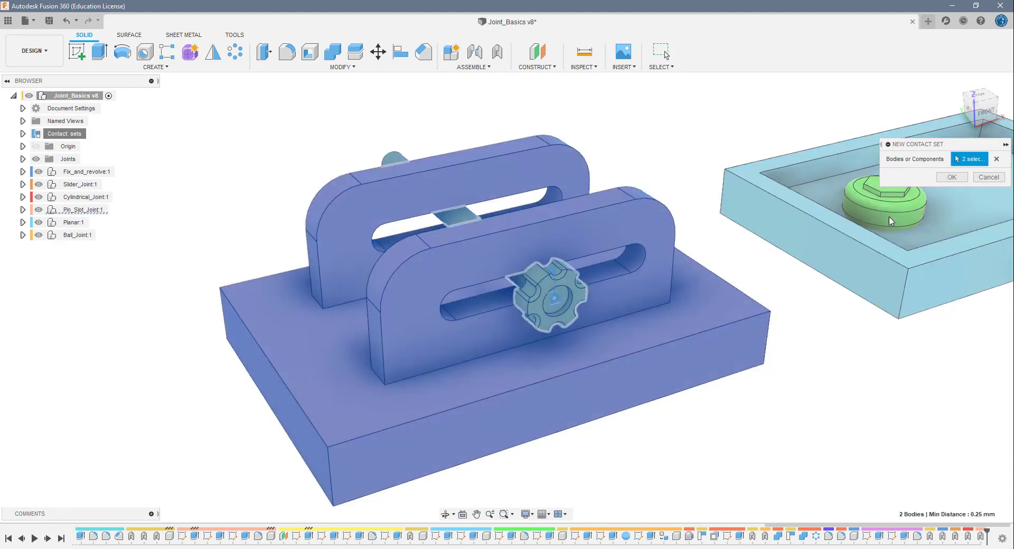
{"action": "left_click", "coordinate": [960, 179]}
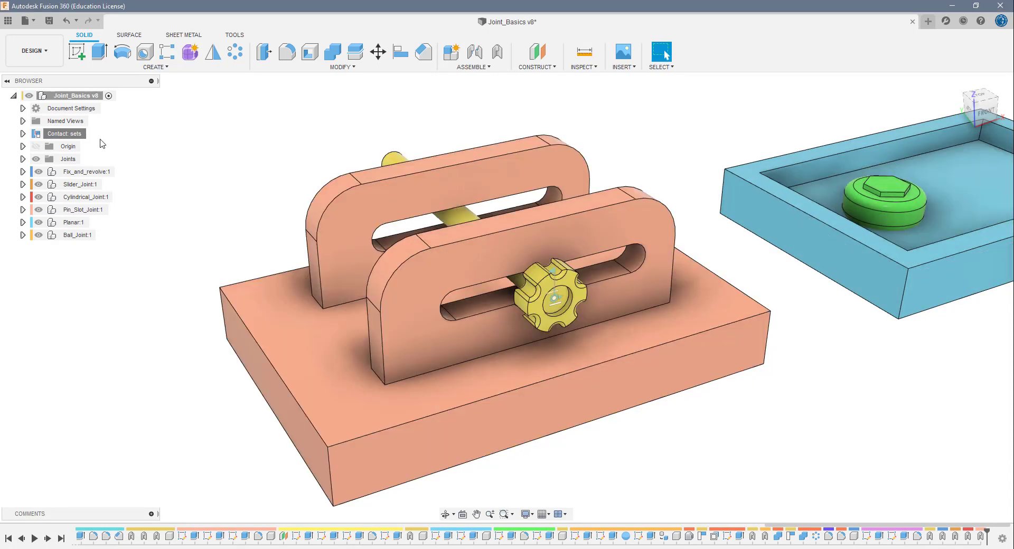
- Rename the knob and slotted base's contact set as pin_slot contact, and collapse the contact sets list
{"action": "left_click", "coordinate": [23, 133]}
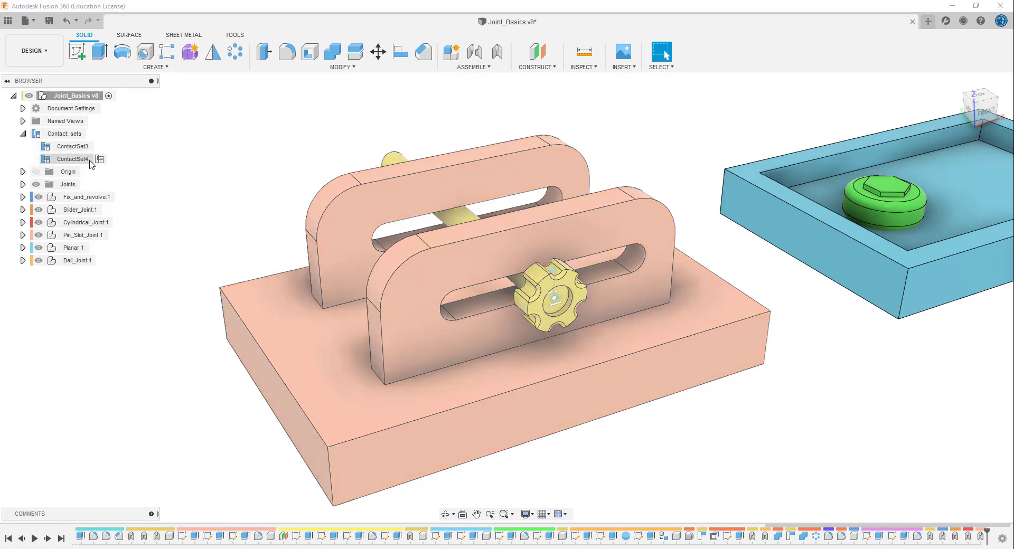
{"action": "double_click", "coordinate": [91, 161]}
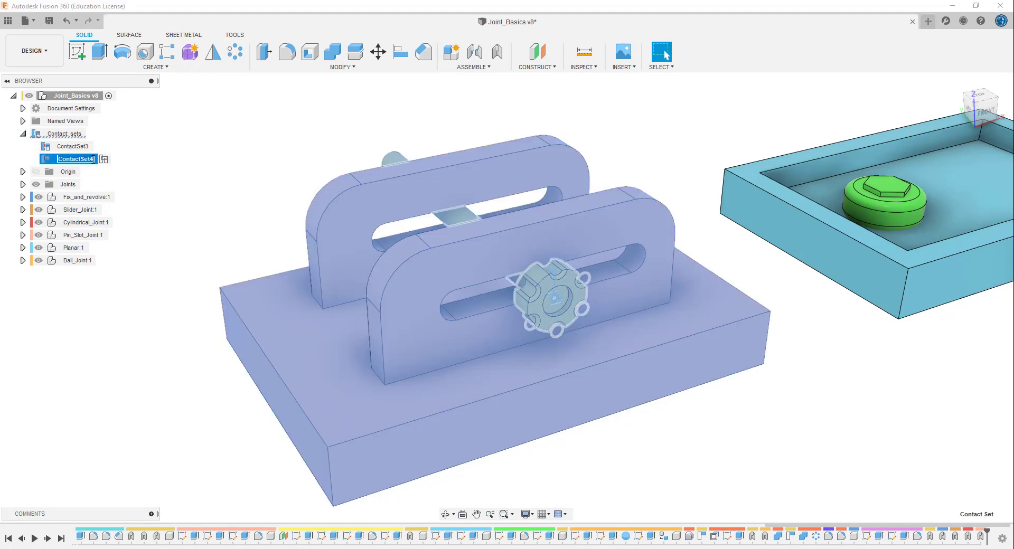
{"action": "type", "text": "pin_slot c"}
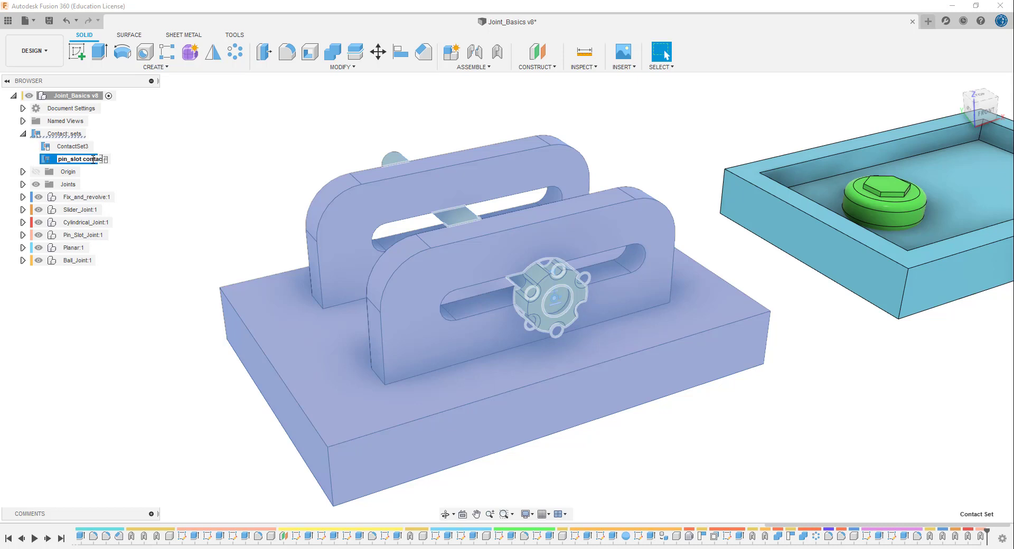
{"action": "key", "text": "Return"}
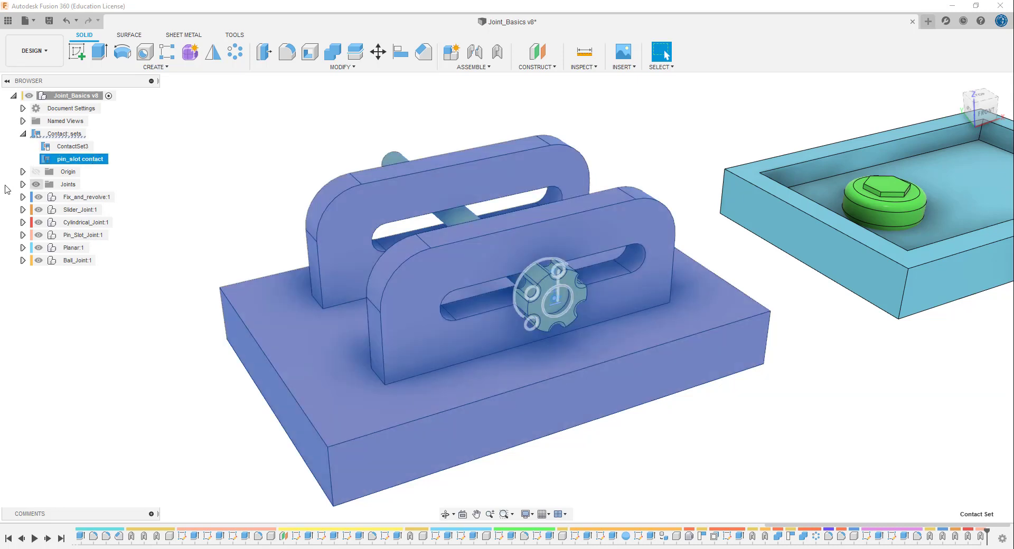
{"action": "left_click", "coordinate": [188, 200]}
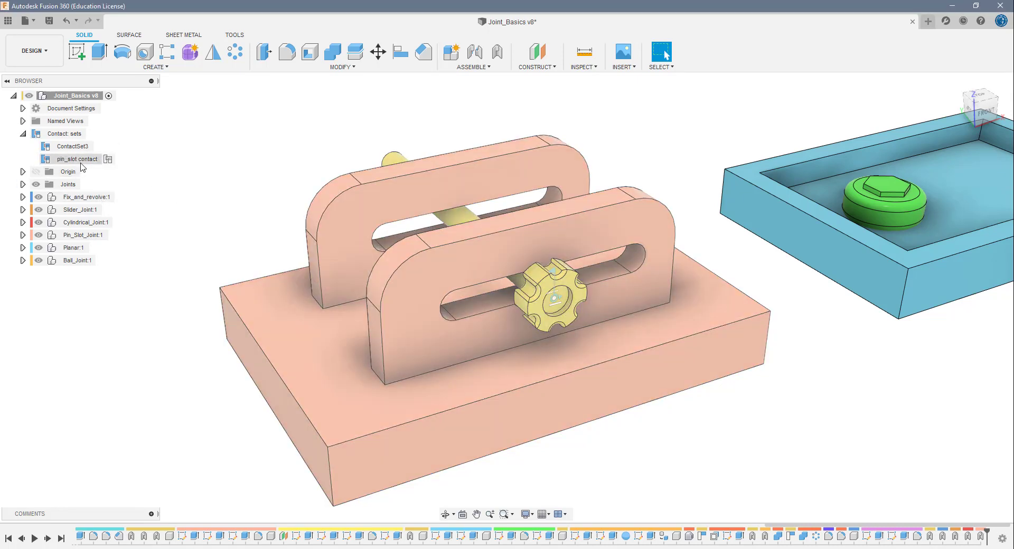
{"action": "left_click", "coordinate": [22, 134]}
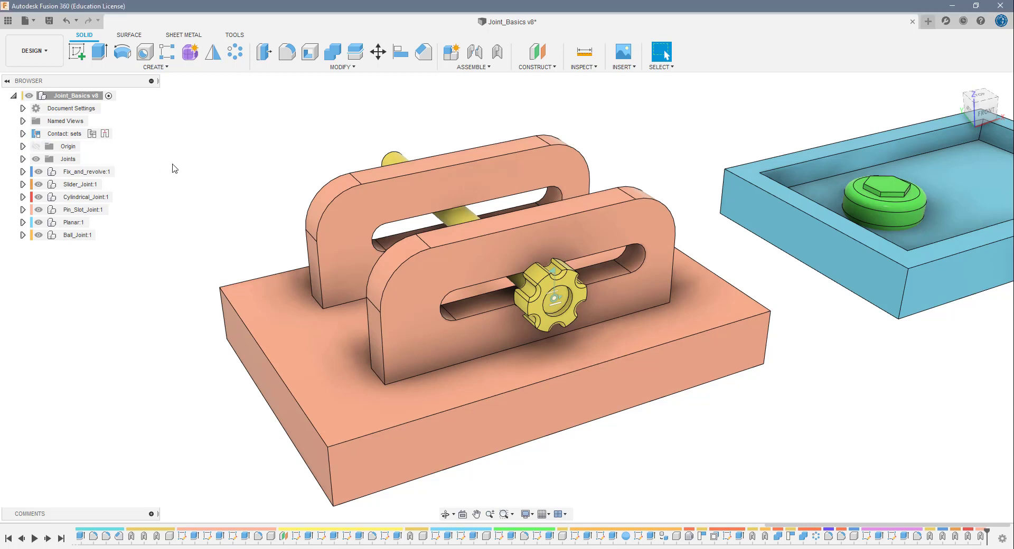
- Move the knob along the slot to test the pin_slot contact set, and revert its position
{"action": "left_click_drag", "start_coordinate": [573, 294], "coordinate": [593, 362]}
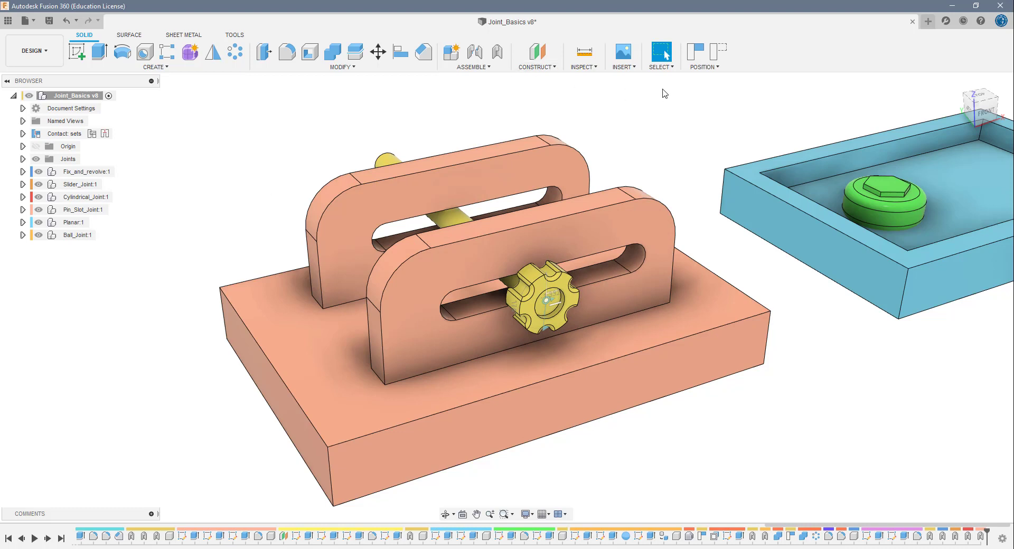
{"action": "left_click", "coordinate": [717, 51]}
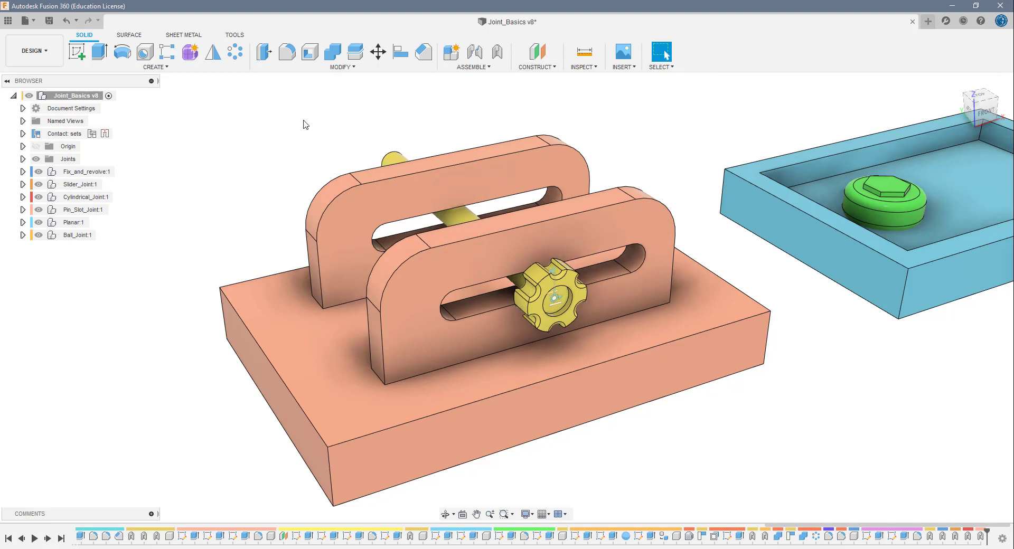
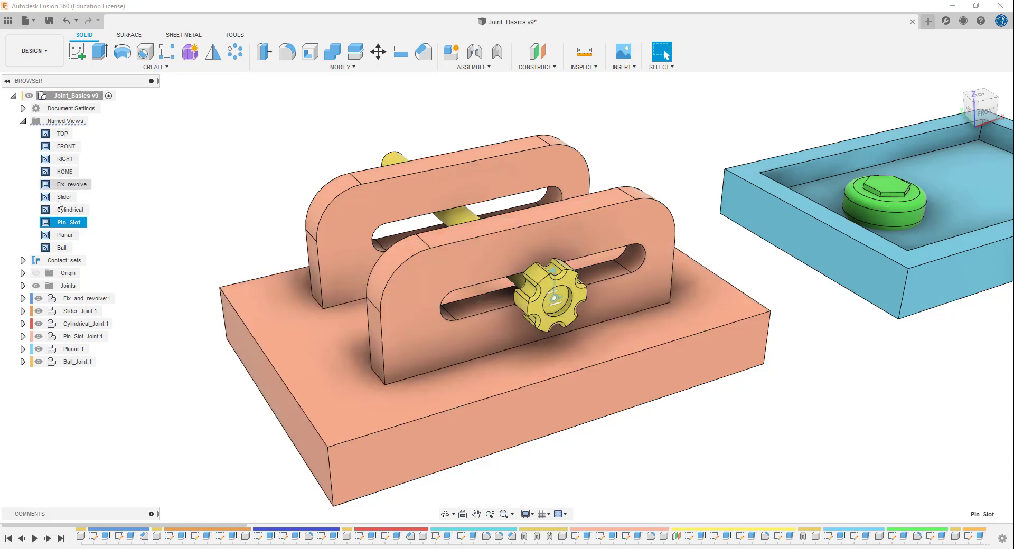
- Create a Planar as-built joint between the green puck and the blue tray, positioned on the tray floor with Z Axis normal and X Axis slide
{"action": "left_click", "coordinate": [65, 236]}
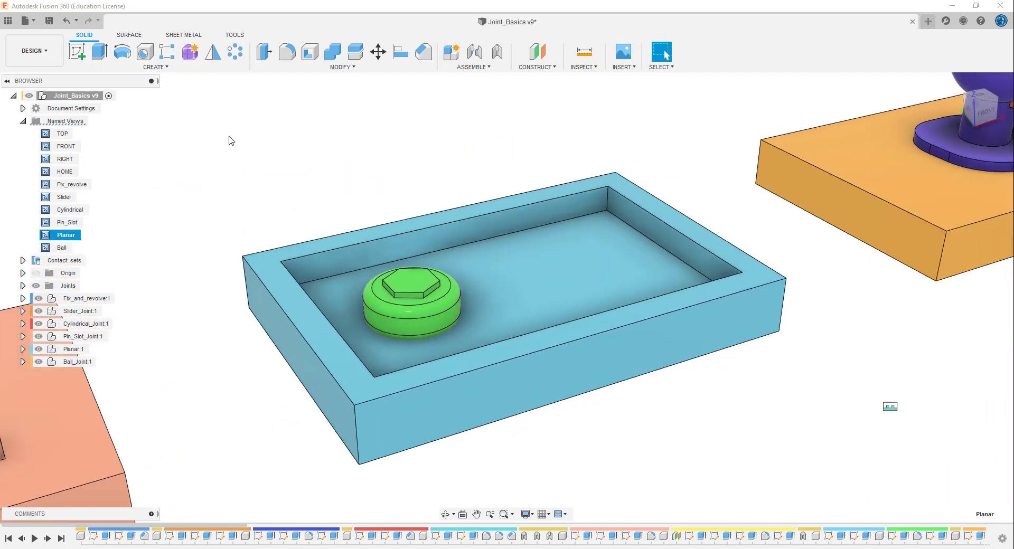
{"action": "left_click", "coordinate": [497, 52]}
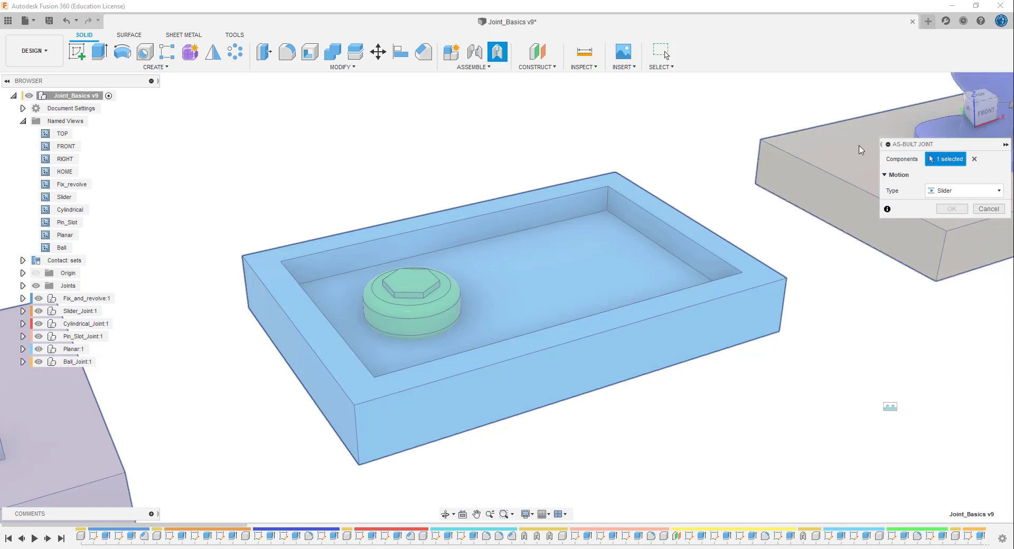
{"action": "left_click", "coordinate": [974, 160]}
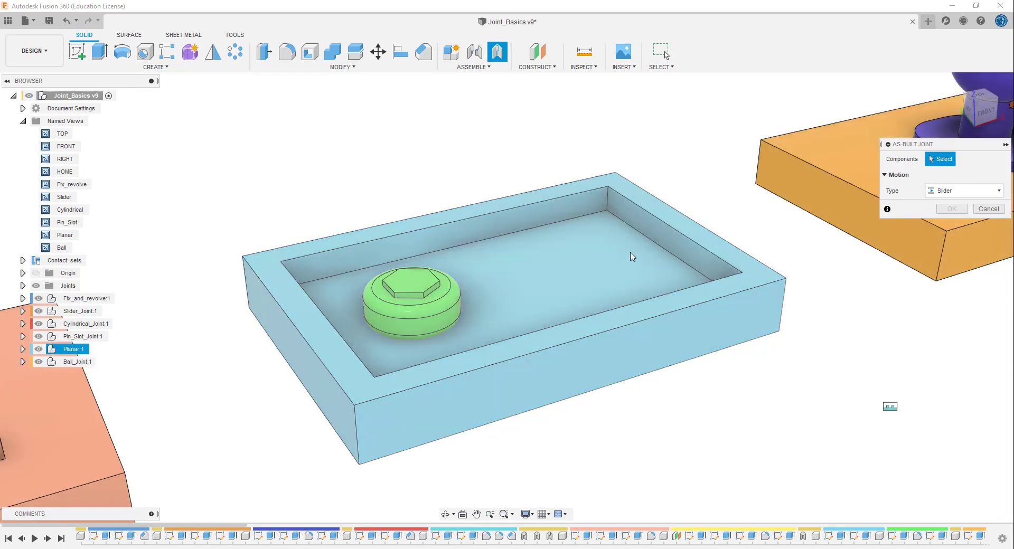
{"action": "left_click", "coordinate": [417, 321]}
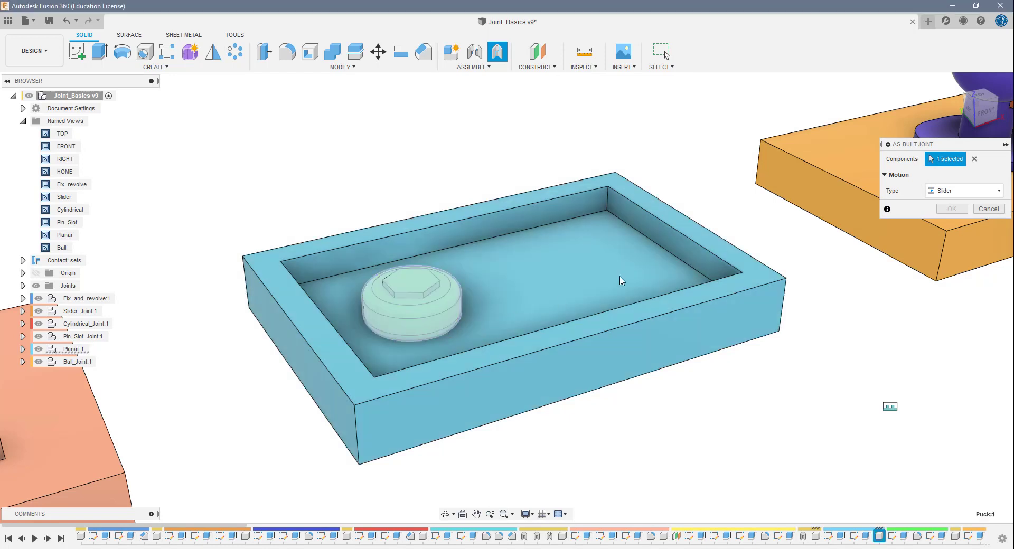
{"action": "left_click", "coordinate": [635, 271]}
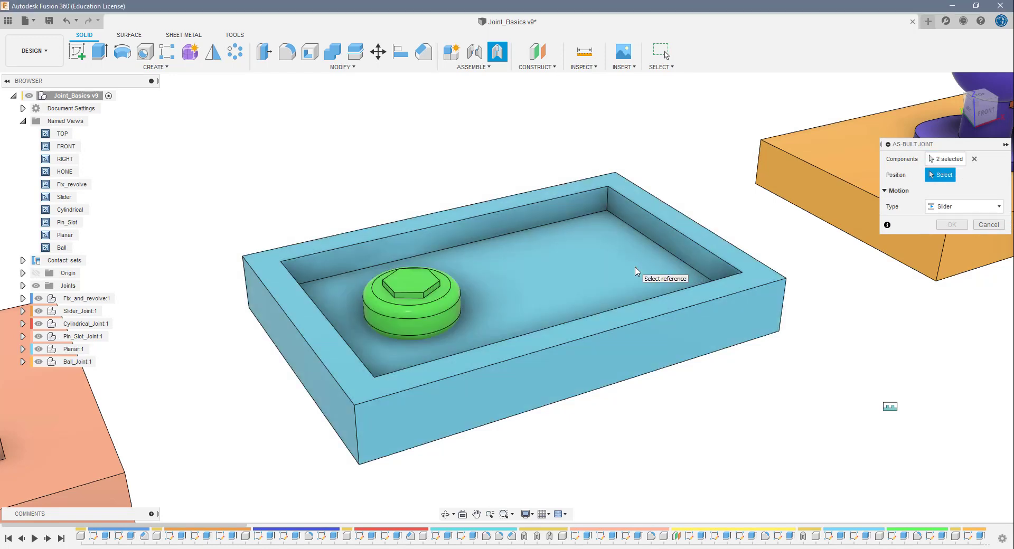
{"action": "left_click", "coordinate": [967, 208]}
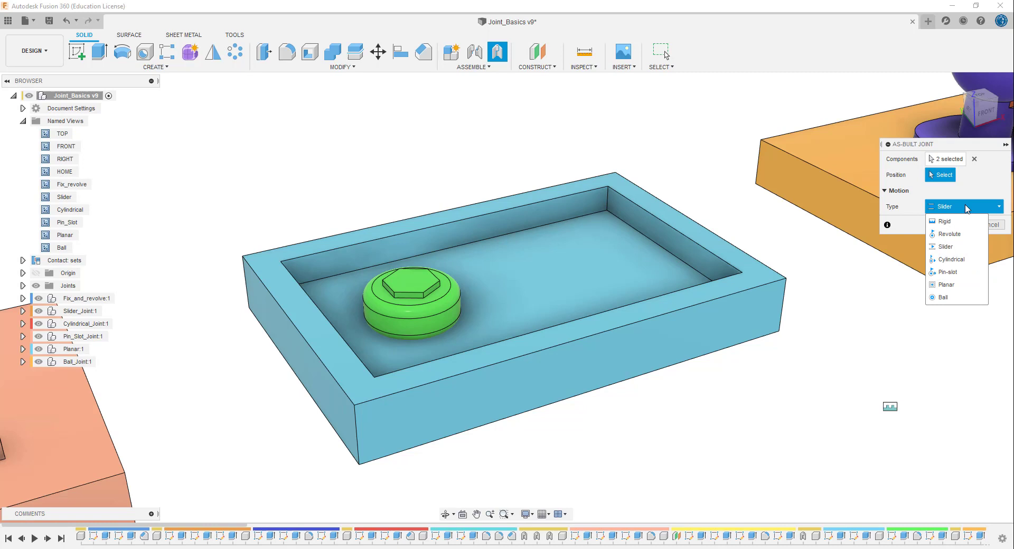
{"action": "left_click", "coordinate": [953, 288]}
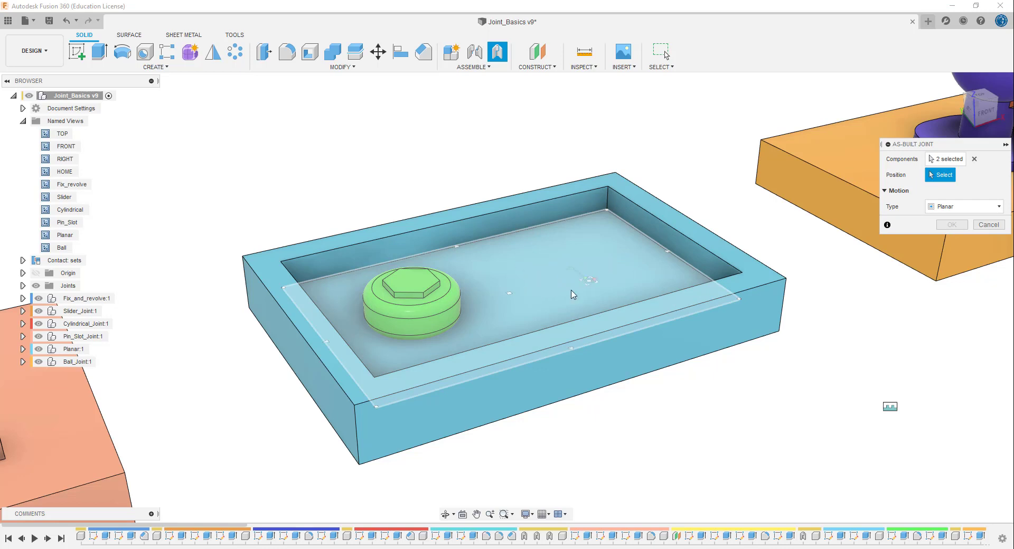
{"action": "left_click", "coordinate": [550, 281]}
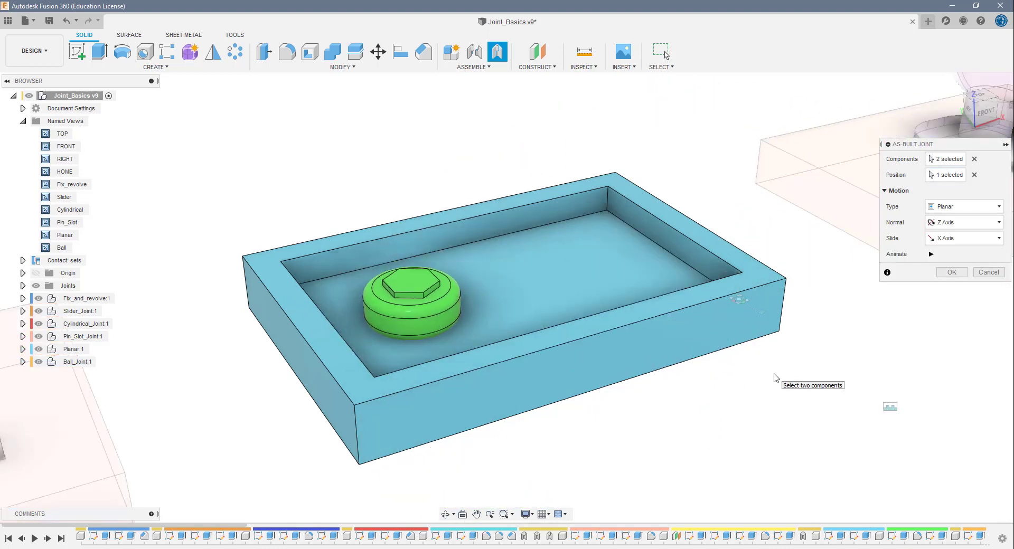
{"action": "left_click", "coordinate": [950, 272]}
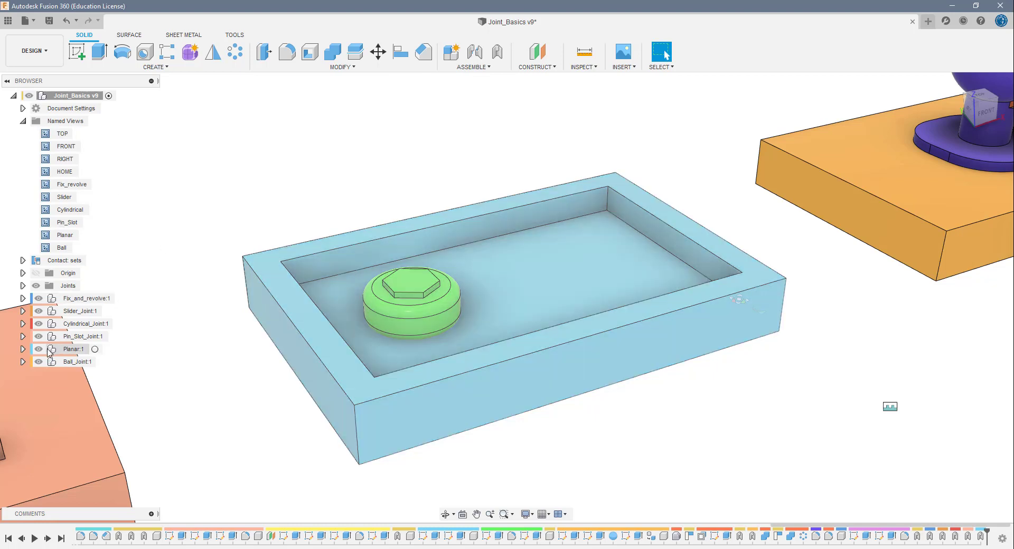
- Activate the Planar component and create a new contact set between the green puck and the tray
{"action": "left_click", "coordinate": [22, 349]}
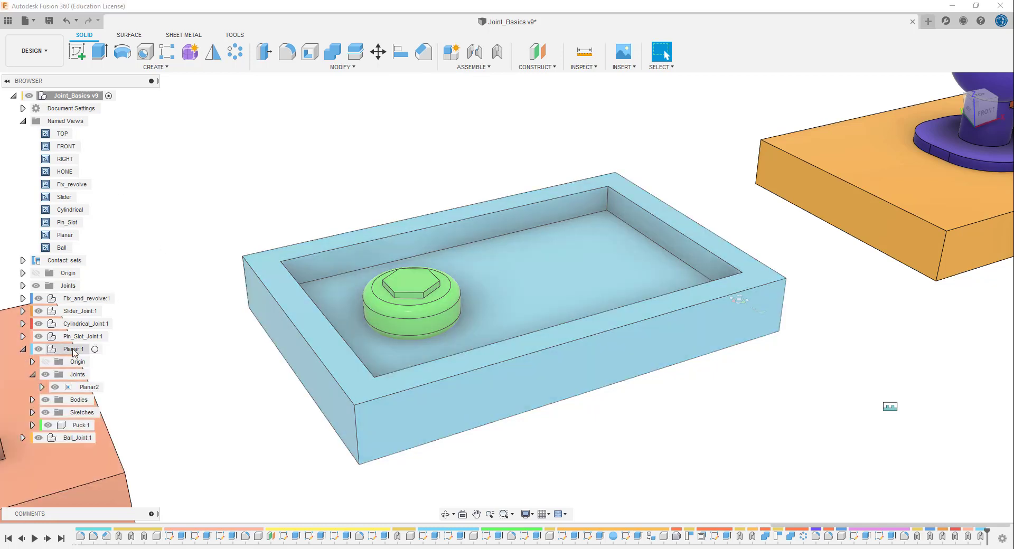
{"action": "left_click", "coordinate": [95, 349]}
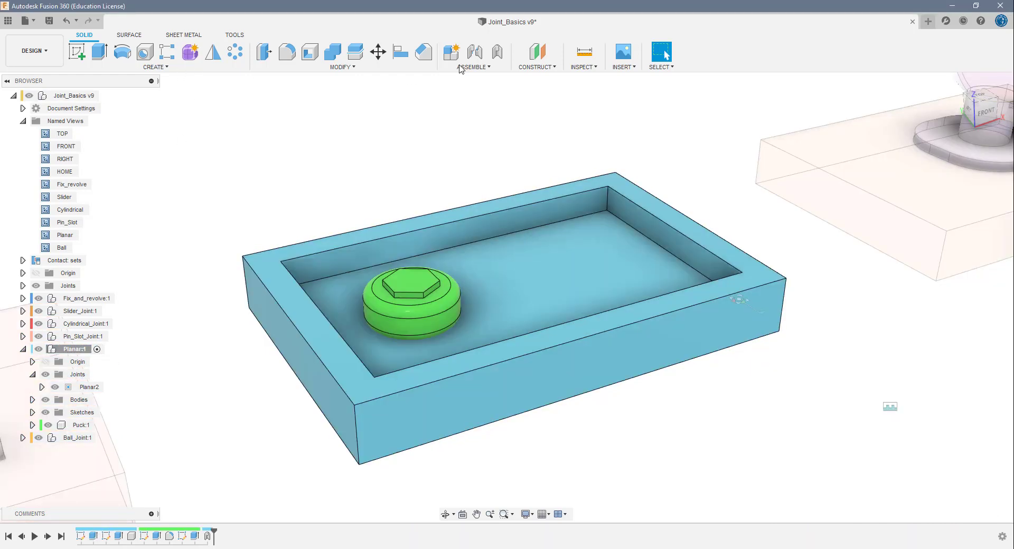
{"action": "left_click", "coordinate": [496, 68]}
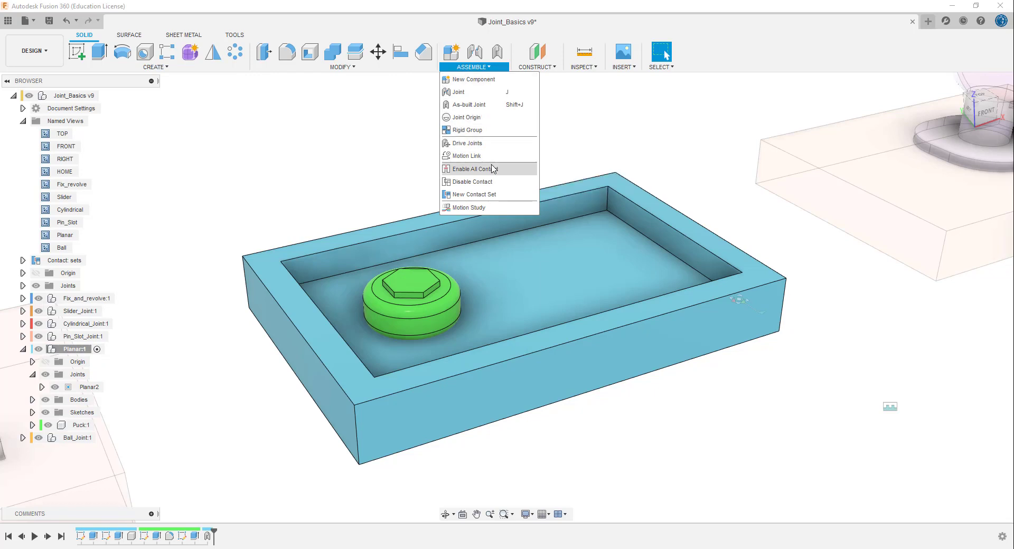
{"action": "left_click", "coordinate": [486, 194]}
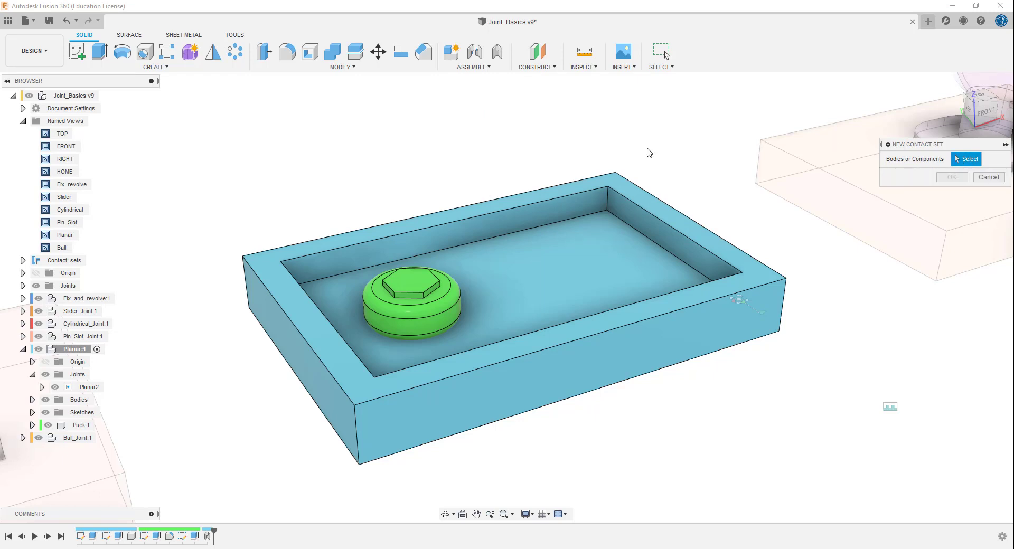
{"action": "left_click", "coordinate": [450, 319]}
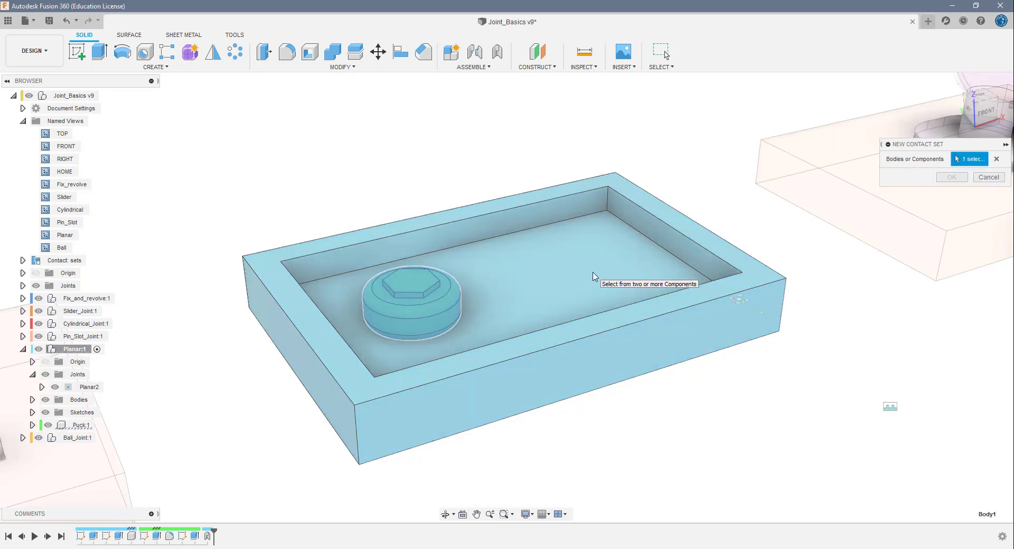
{"action": "left_click", "coordinate": [594, 276]}
{"action": "left_click", "coordinate": [945, 178]}
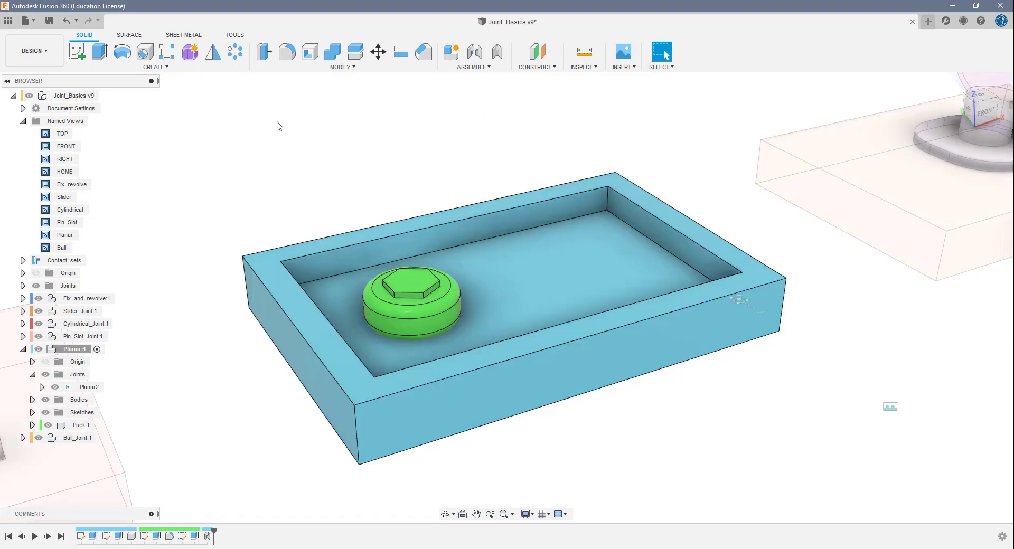
- Drive the puck's planar joint about 24 mm across the tray to test its motion, and cancel the drive
{"action": "left_click", "coordinate": [89, 387]}
{"action": "right_click", "coordinate": [89, 389]}
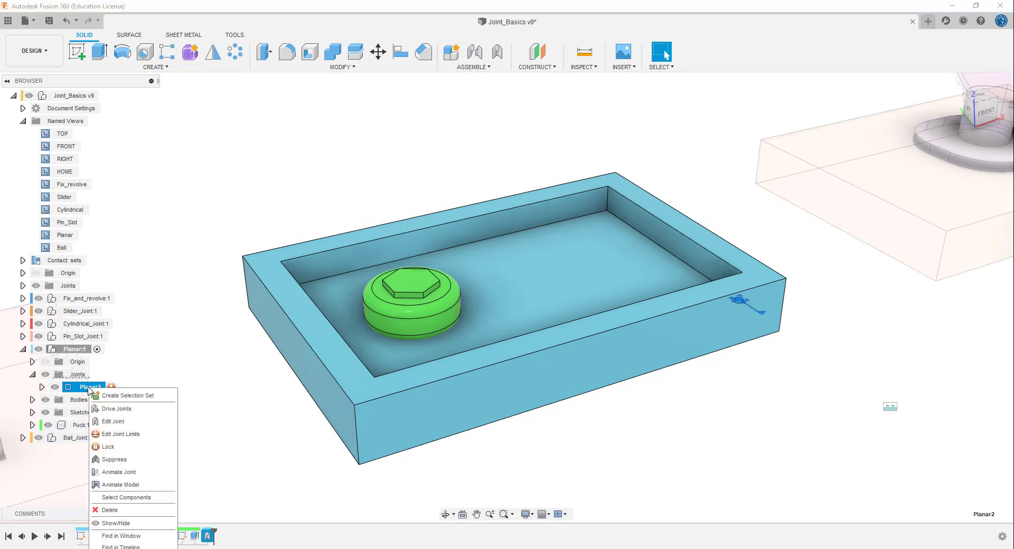
{"action": "left_click", "coordinate": [120, 412]}
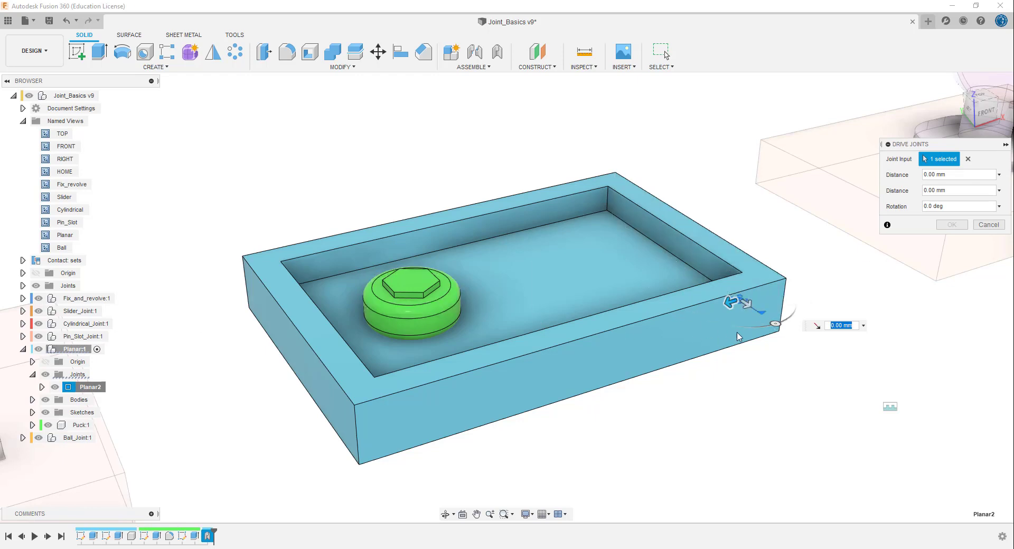
{"action": "left_click_drag", "start_coordinate": [746, 303], "coordinate": [784, 445]}
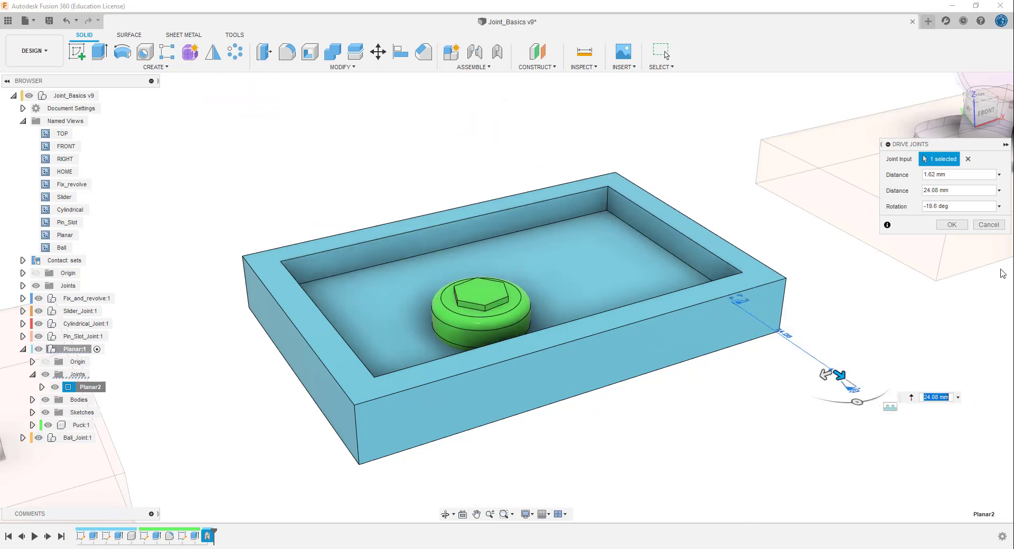
{"action": "left_click", "coordinate": [988, 227]}
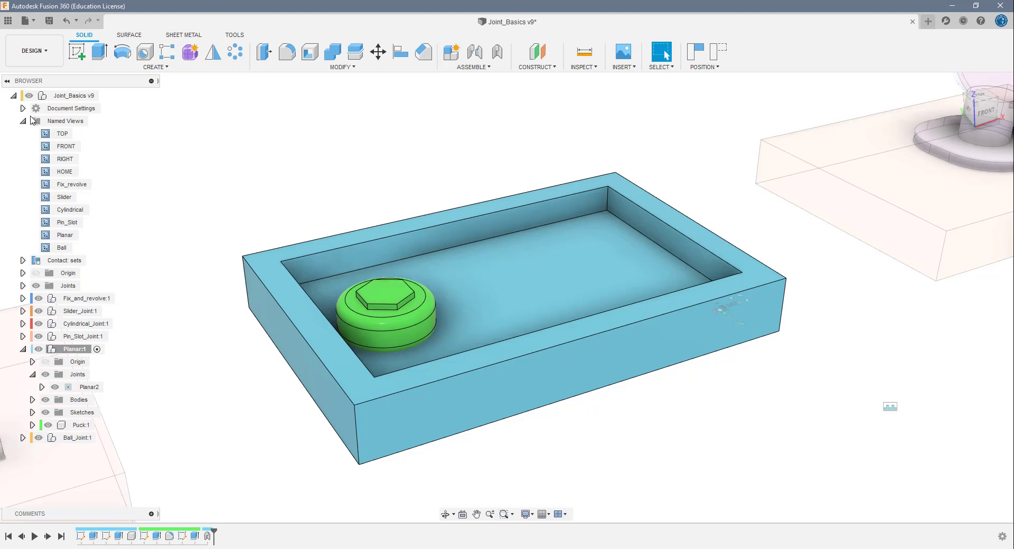
- Reactivate the top-level Joint_Basics assembly, switch to the Ball named view and revert the puck's moved position
{"action": "left_click", "coordinate": [104, 97]}
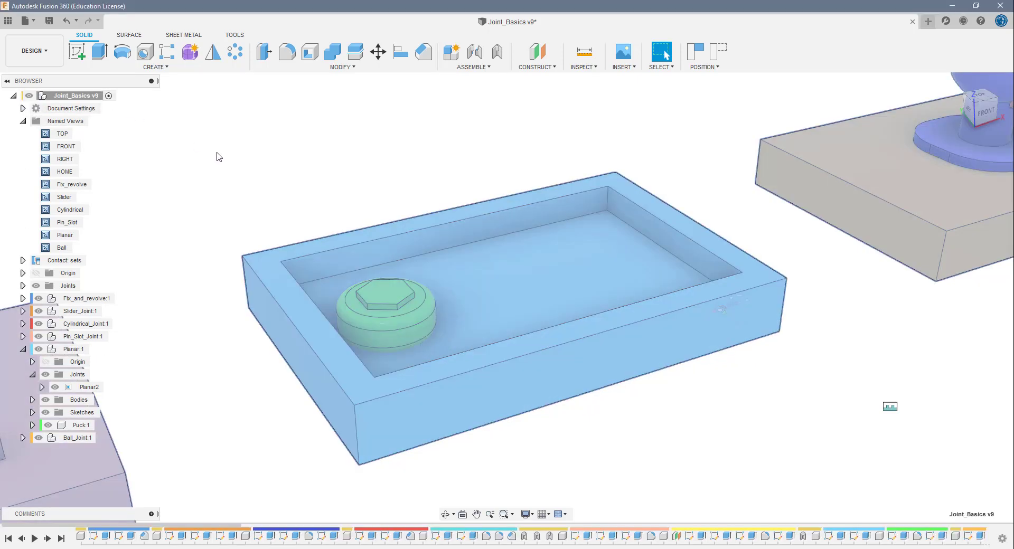
{"action": "left_click", "coordinate": [22, 349]}
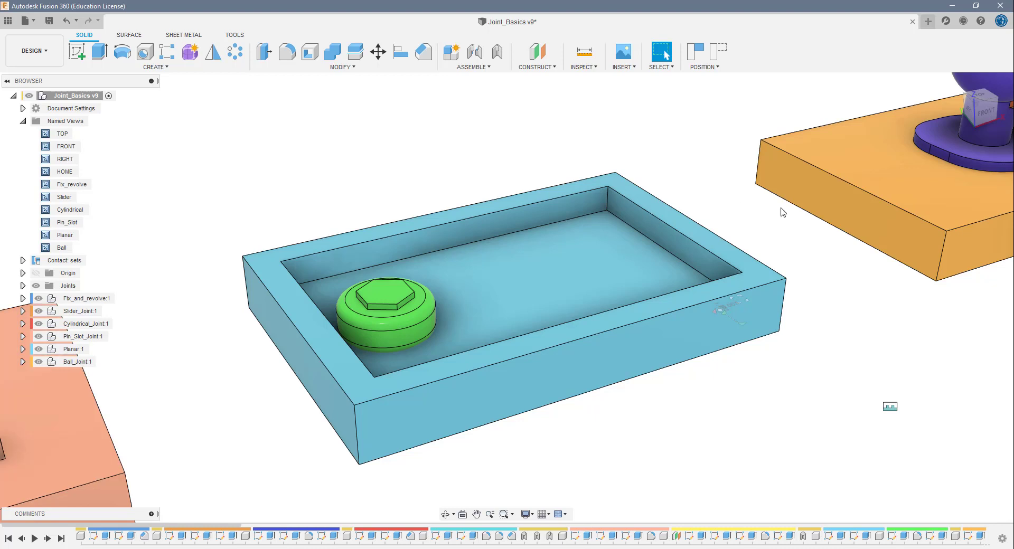
{"action": "double_click", "coordinate": [60, 247]}
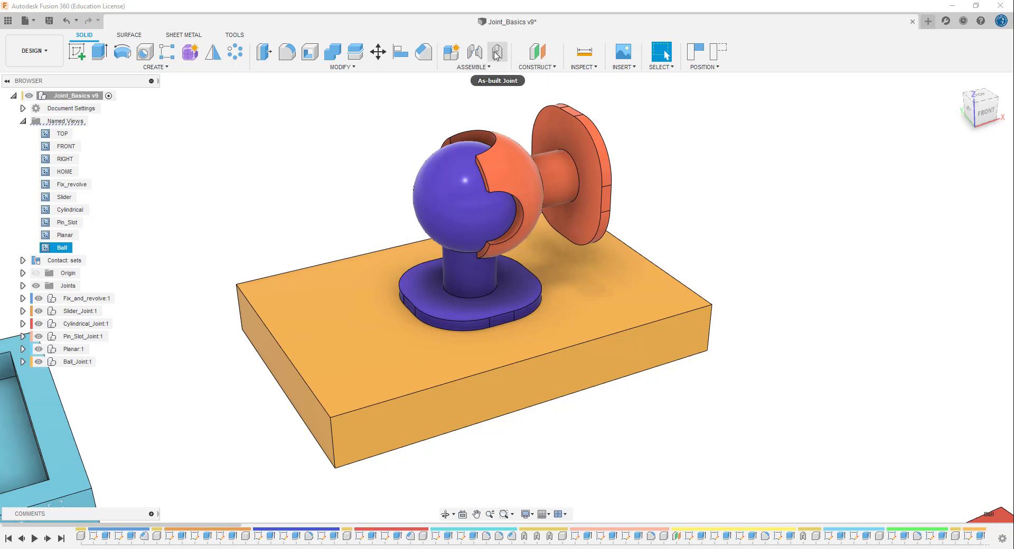
{"action": "left_click", "coordinate": [717, 57]}
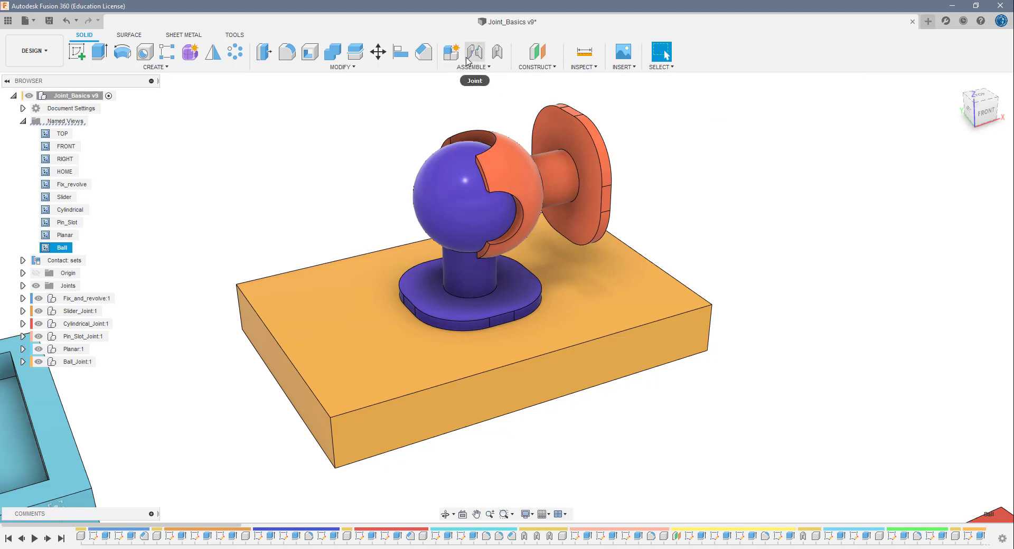
- Create a Ball as-built joint between the purple ball and orange socket, centred on the ball with Z Axis pitch and X Axis yaw, and animate it
{"action": "left_click", "coordinate": [498, 53]}
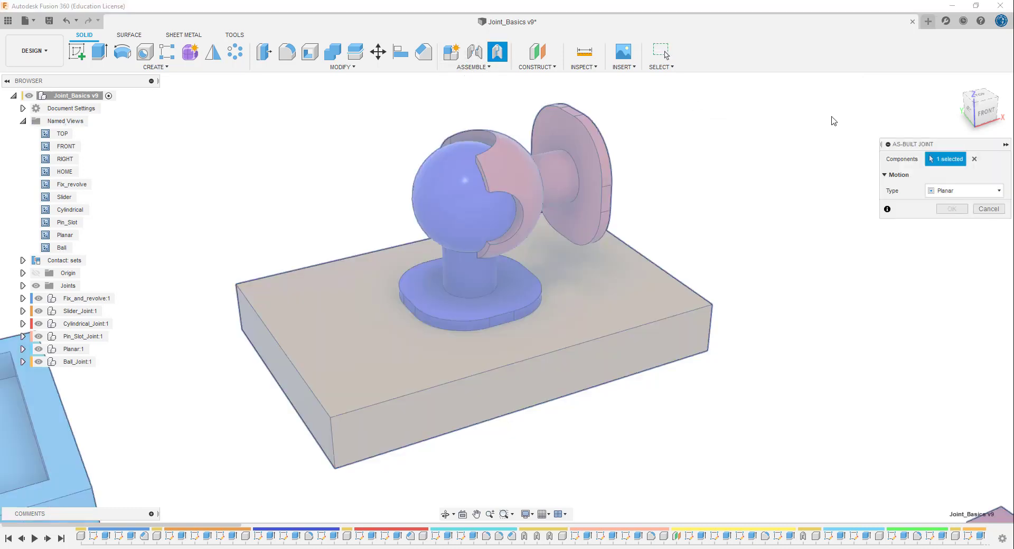
{"action": "left_click", "coordinate": [974, 159]}
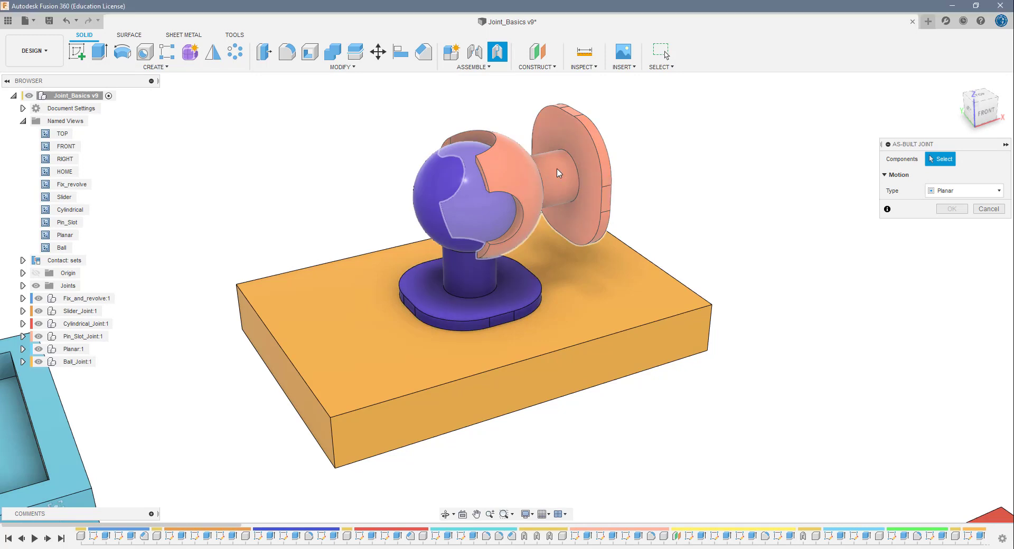
{"action": "left_click", "coordinate": [446, 211]}
{"action": "left_click", "coordinate": [436, 193]}
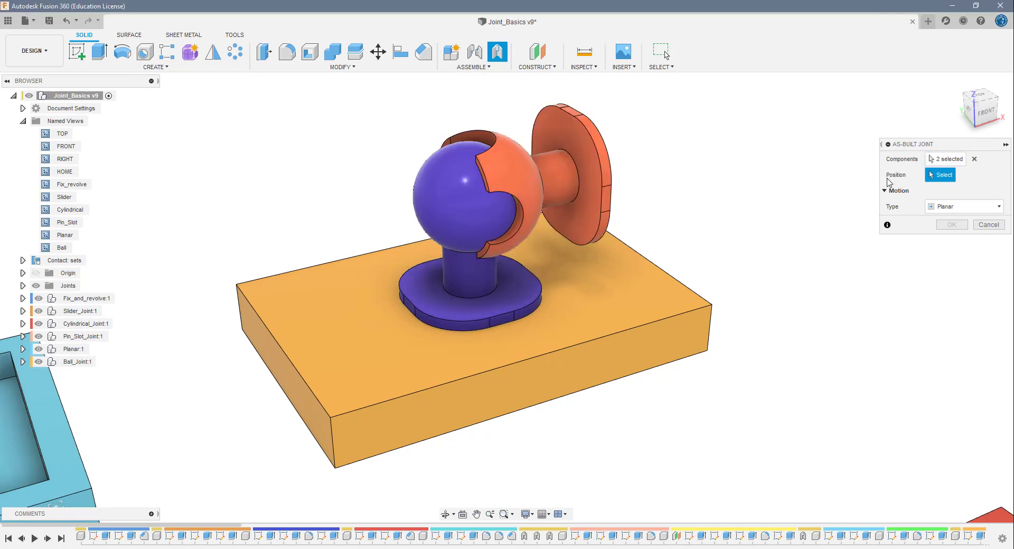
{"action": "left_click", "coordinate": [956, 207]}
{"action": "left_click", "coordinate": [956, 302]}
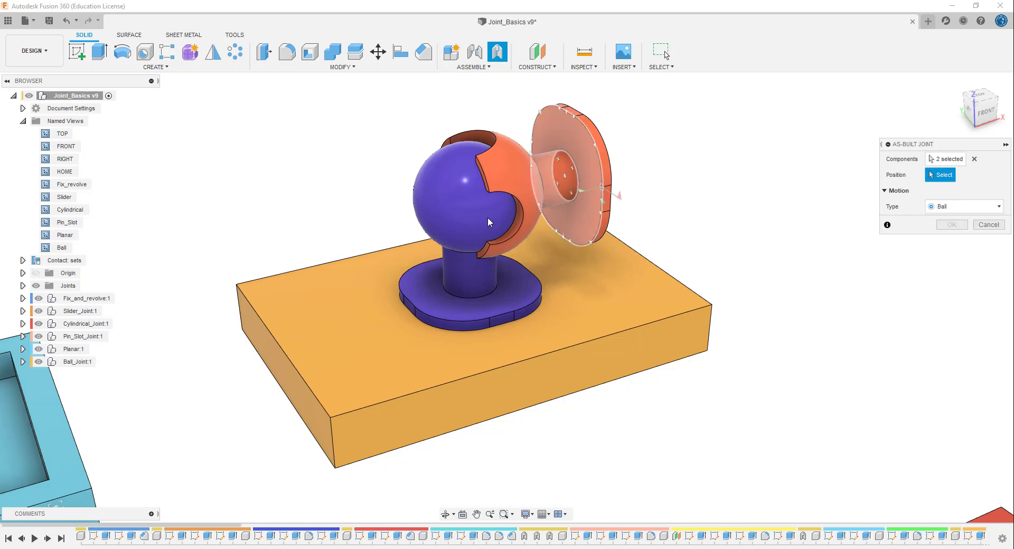
{"action": "left_click", "coordinate": [460, 206]}
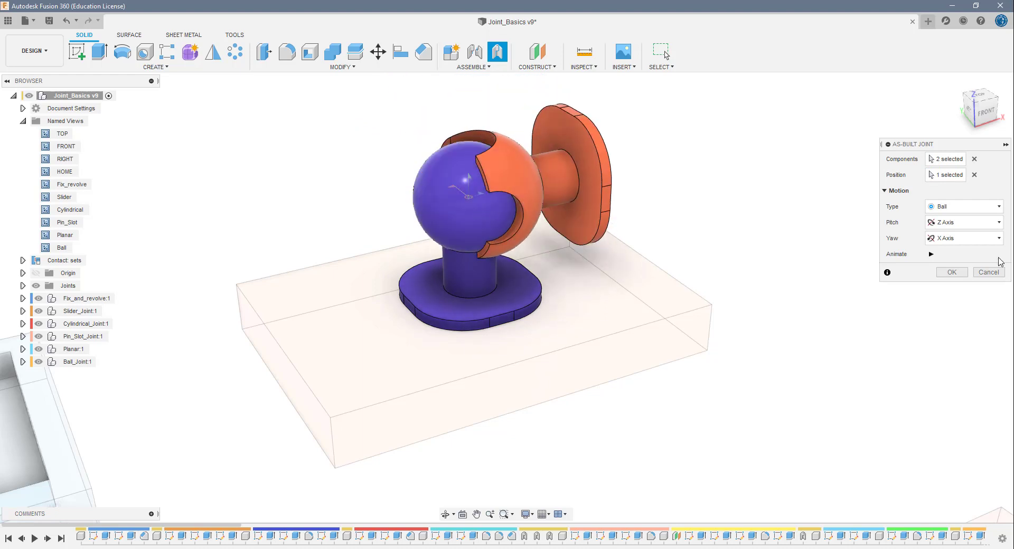
{"action": "left_click", "coordinate": [930, 254]}
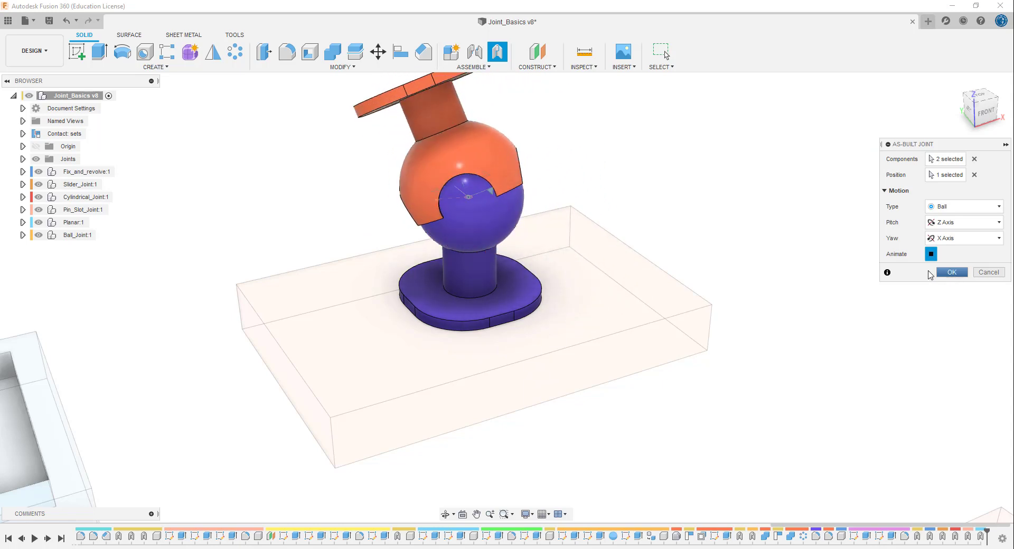
{"action": "key", "text": "Return"}
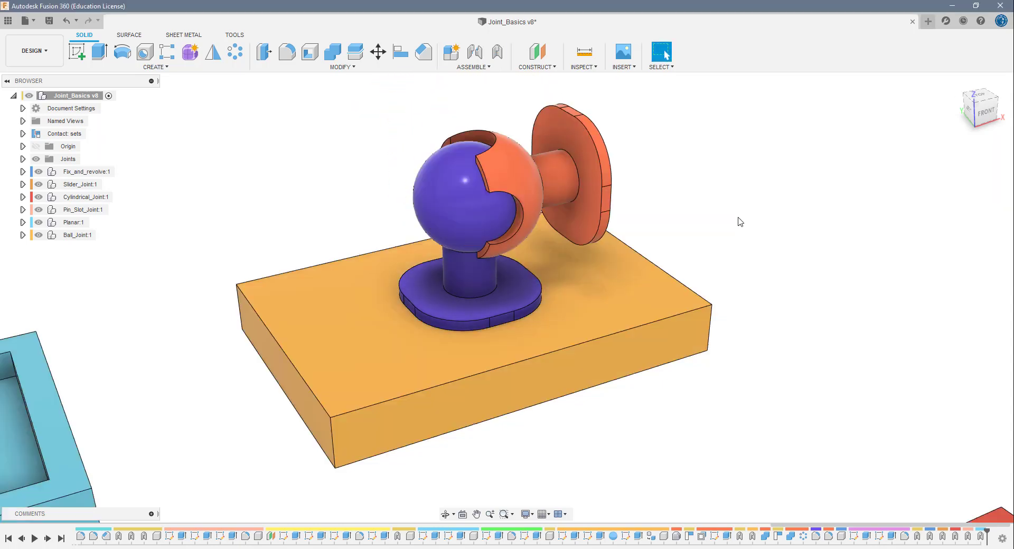
{"action": "scroll", "coordinate": [750, 246], "scroll_direction": "down", "scroll_amount": 5}
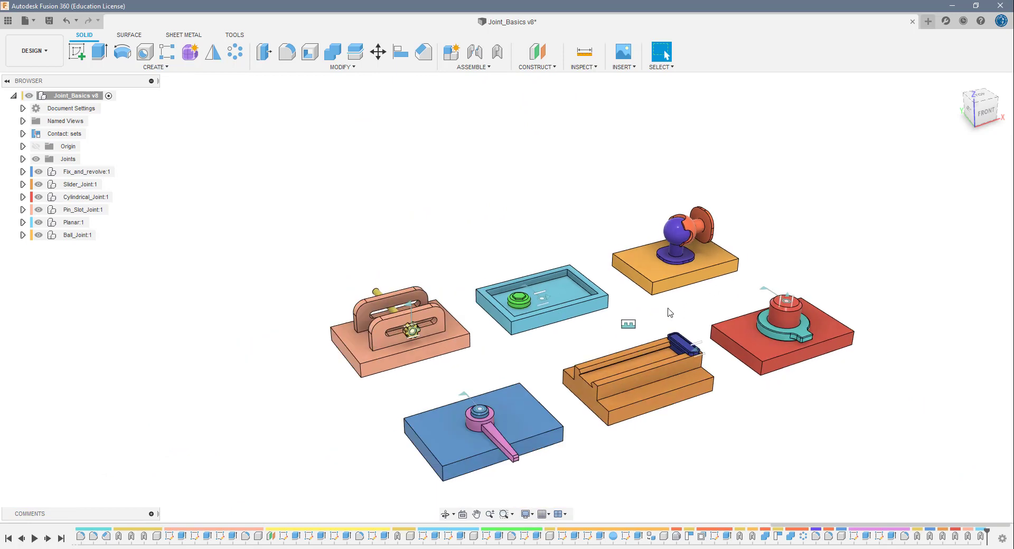
{"action": "scroll", "coordinate": [599, 340], "scroll_direction": "up", "scroll_amount": 1}
{"action": "middle_click_drag", "start_coordinate": [598, 341], "coordinate": [600, 229]}
{"action": "scroll", "coordinate": [545, 255], "scroll_direction": "down", "scroll_amount": 1}
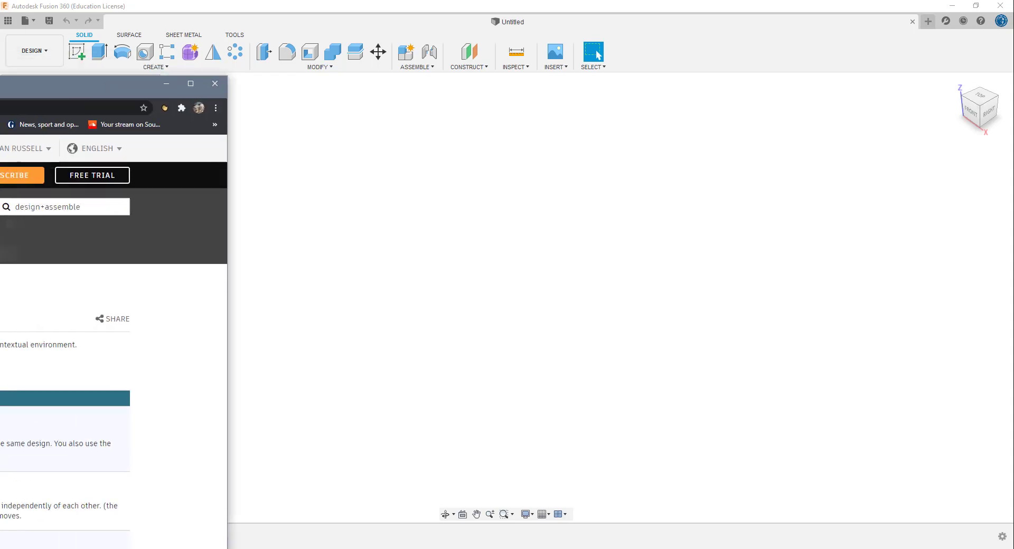
- Switch to the browser's Fusion 360 Help page, examine the Design: Assemble tutorials, and return to the empty design
{"action": "left_click_drag", "start_coordinate": [0, 87], "coordinate": [186, 1]}
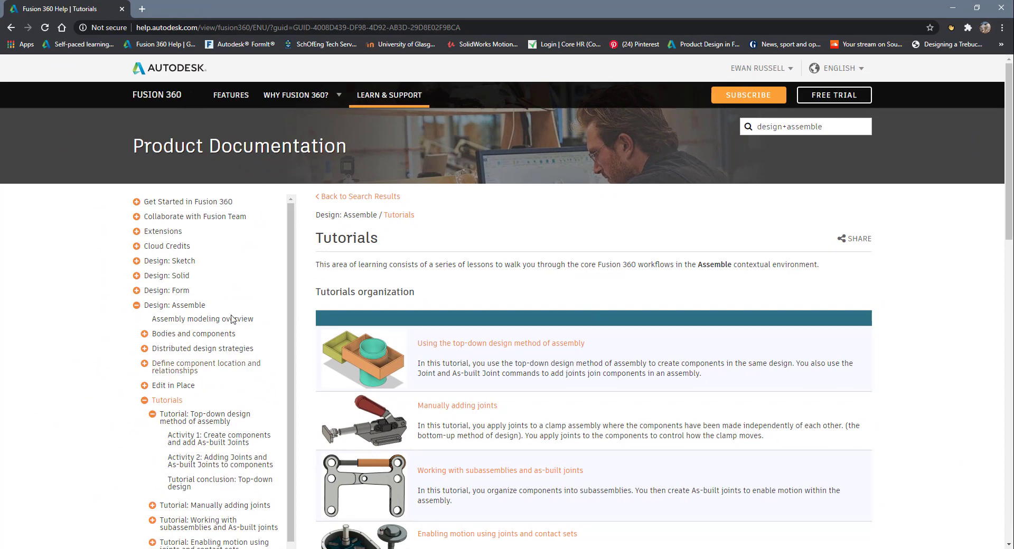
{"action": "scroll", "coordinate": [251, 271], "scroll_direction": "down", "scroll_amount": 2}
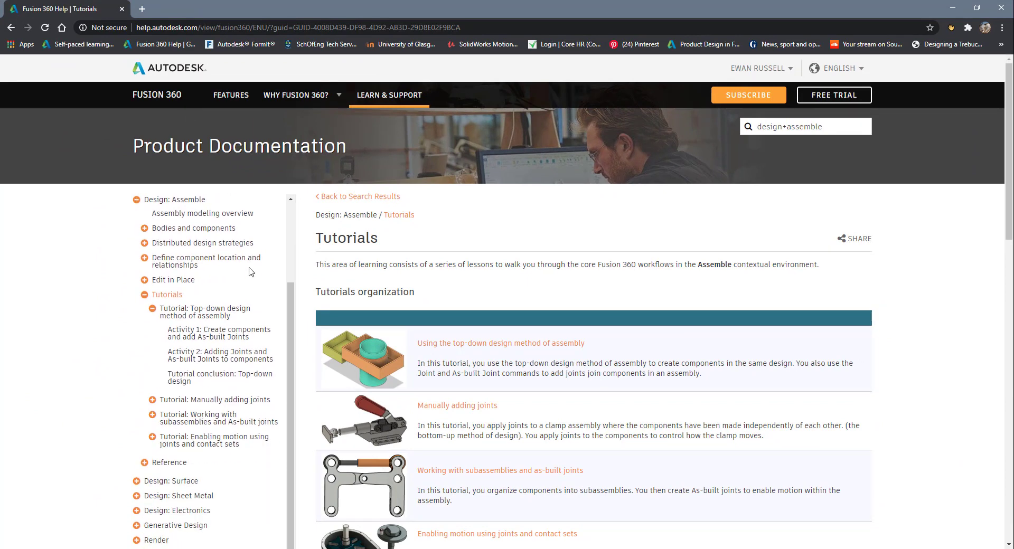
{"action": "left_click", "coordinate": [953, 10]}
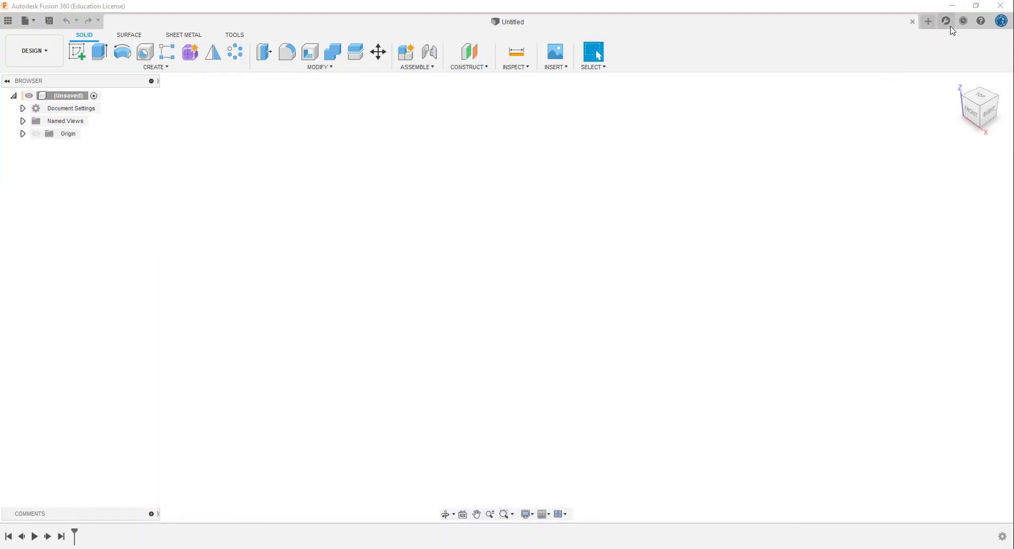
- Search the Fusion 360 help for "design assemble" and bring up the results in the browser
{"action": "left_click", "coordinate": [980, 21]}
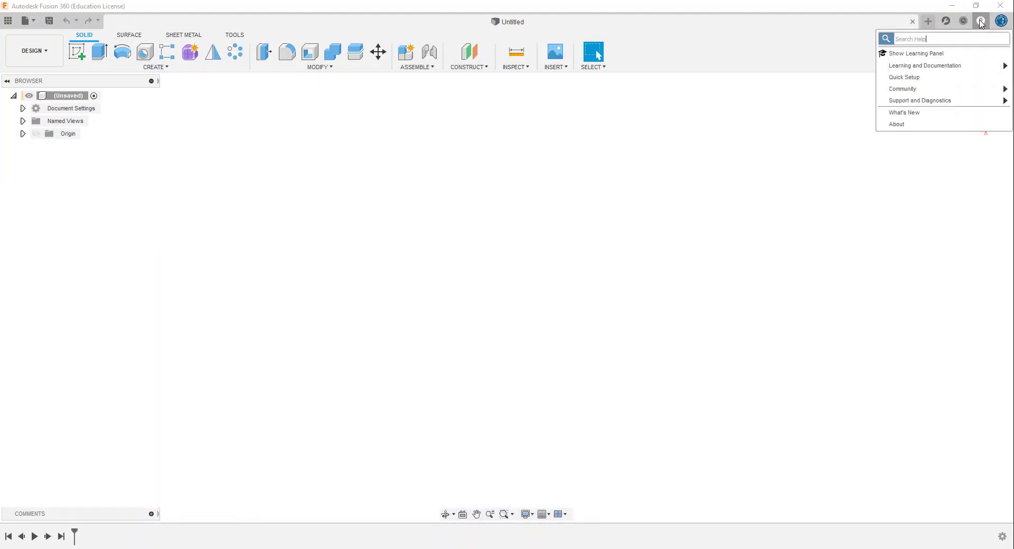
{"action": "left_click", "coordinate": [919, 42]}
{"action": "type", "text": "design assemble"}
{"action": "key", "text": "Return"}
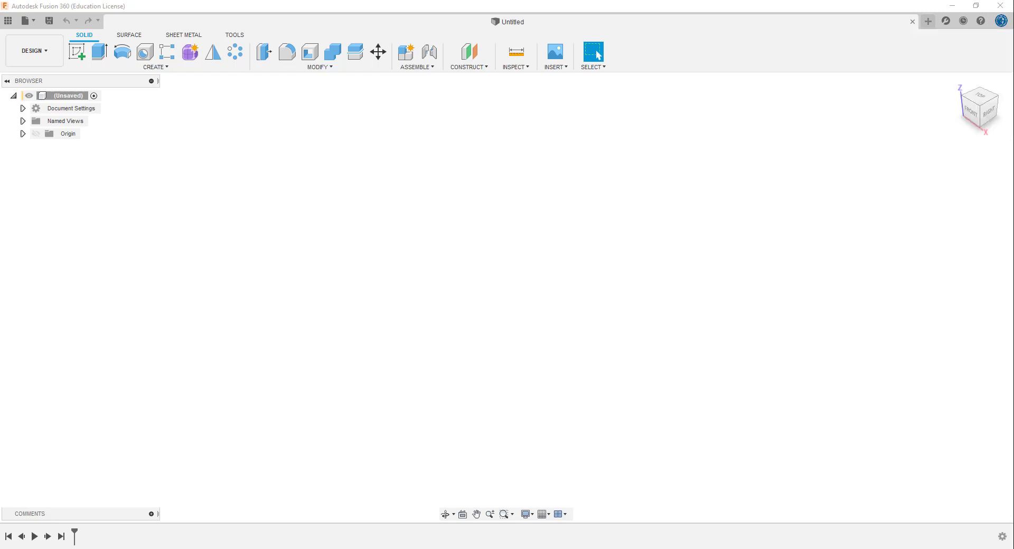
{"action": "left_click_drag", "start_coordinate": [0, 61], "coordinate": [545, 1]}
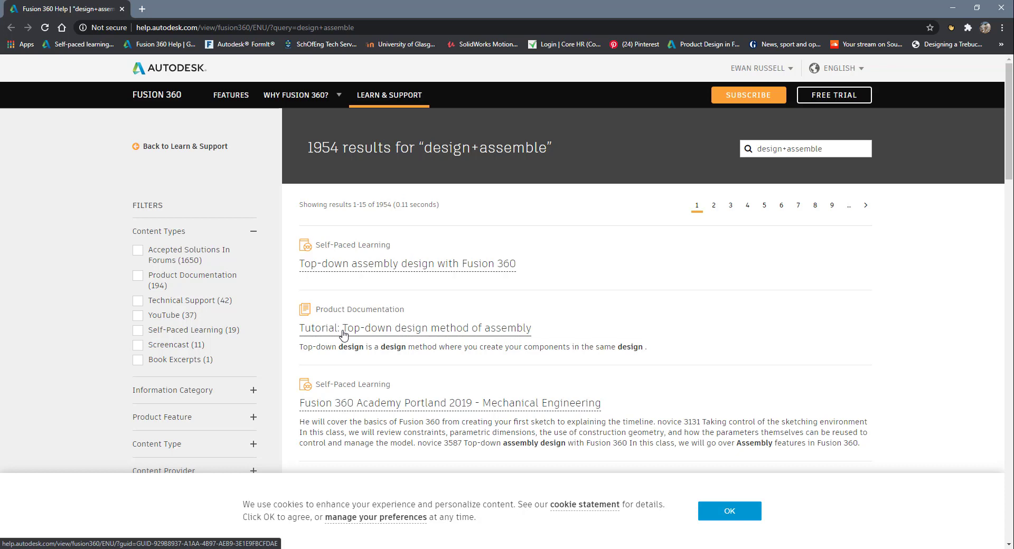
- Open the top-down design method of assembly tutorial, accept the cookie notice, and go to the Design: Assemble Tutorials overview
{"action": "left_click", "coordinate": [430, 332]}
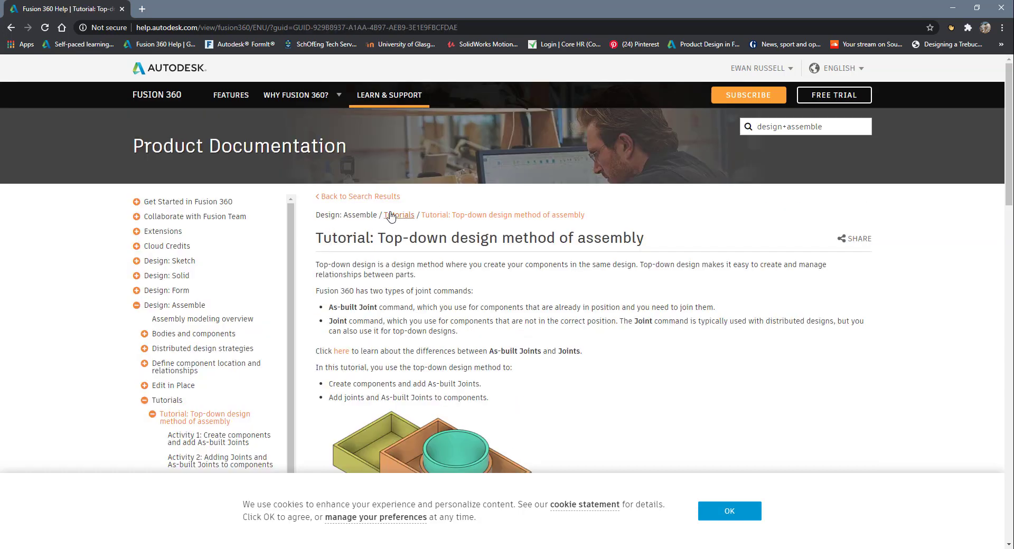
{"action": "left_click", "coordinate": [739, 512]}
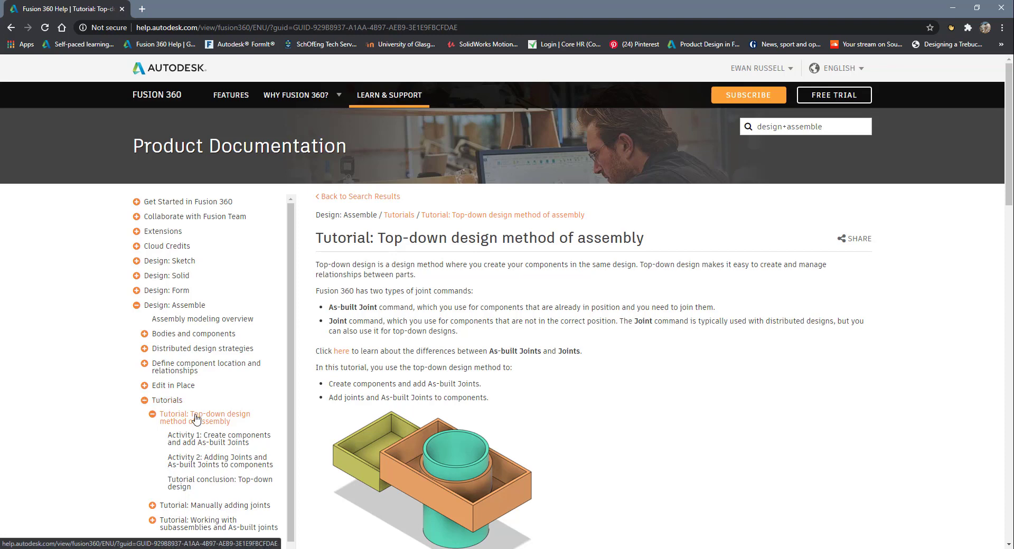
{"action": "left_click", "coordinate": [169, 401]}
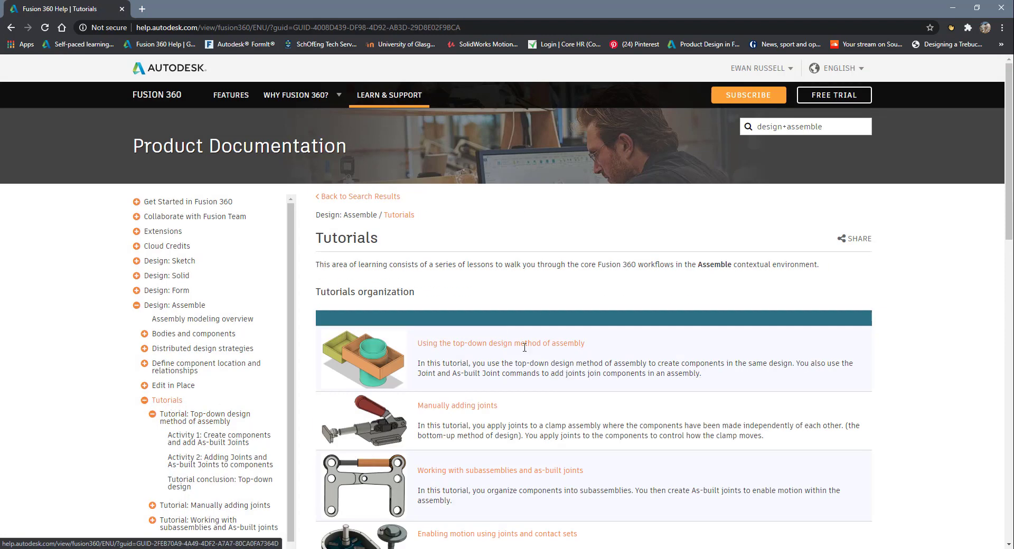
- Examine the list of assembly tutorials on the Tutorials page and return to the empty Fusion 360 design
{"action": "scroll", "coordinate": [590, 326], "scroll_direction": "down", "scroll_amount": 3}
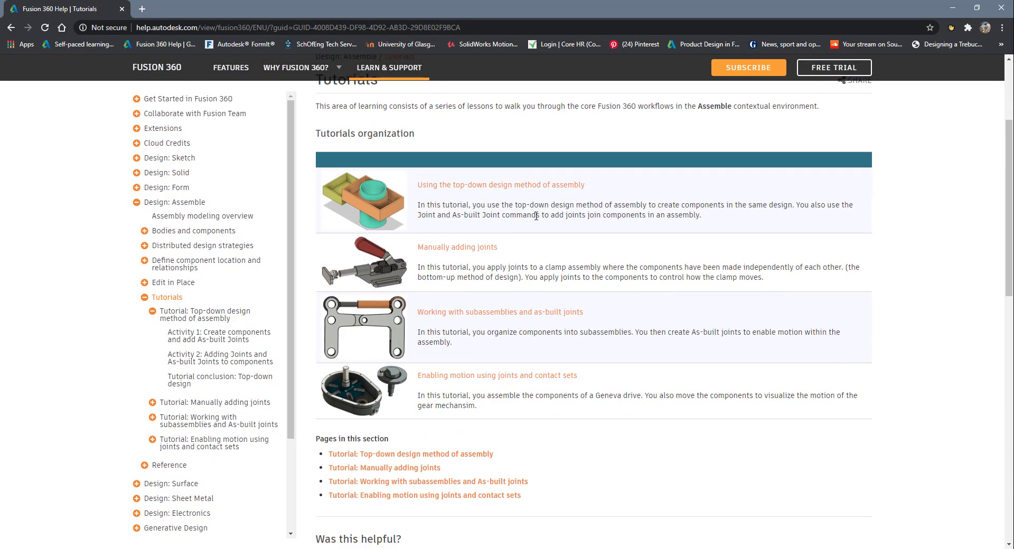
{"action": "scroll", "coordinate": [529, 188], "scroll_direction": "up", "scroll_amount": 1}
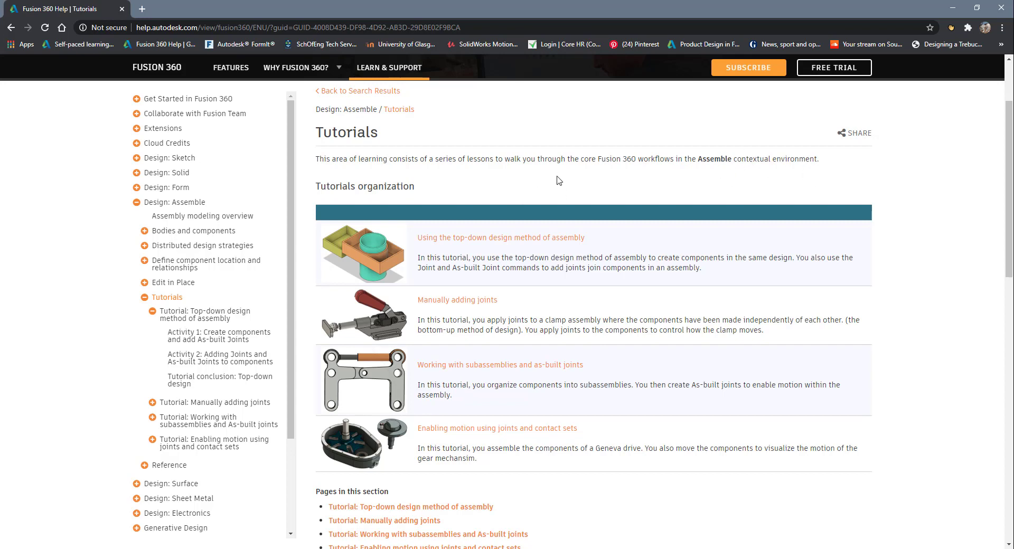
{"action": "scroll", "coordinate": [641, 341], "scroll_direction": "down", "scroll_amount": 3}
{"action": "scroll", "coordinate": [640, 342], "scroll_direction": "up", "scroll_amount": 2}
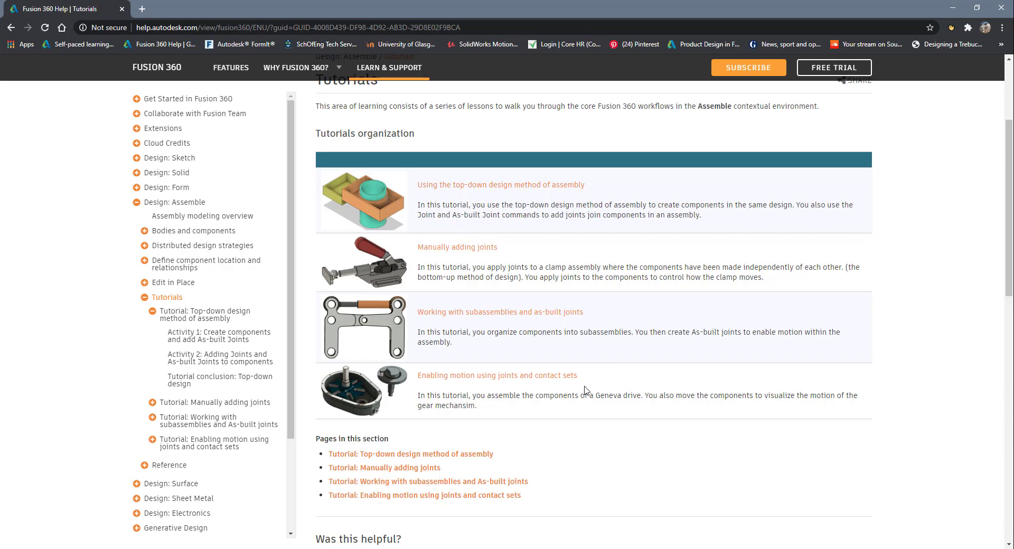
{"action": "left_click", "coordinate": [952, 8]}
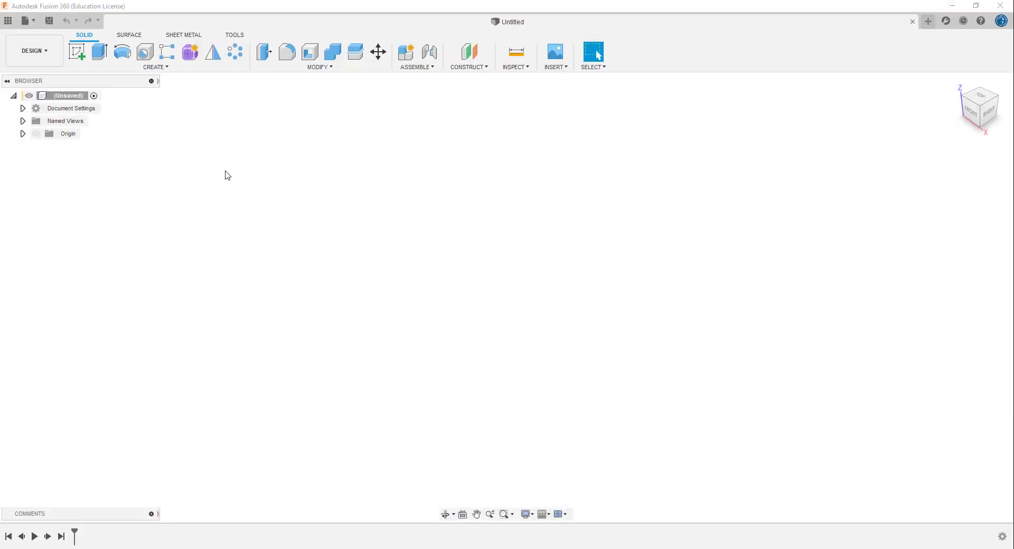
- Open the 06 - Assemblies folder of the Basic Training sample project among the cloud data
{"action": "left_click", "coordinate": [8, 21]}
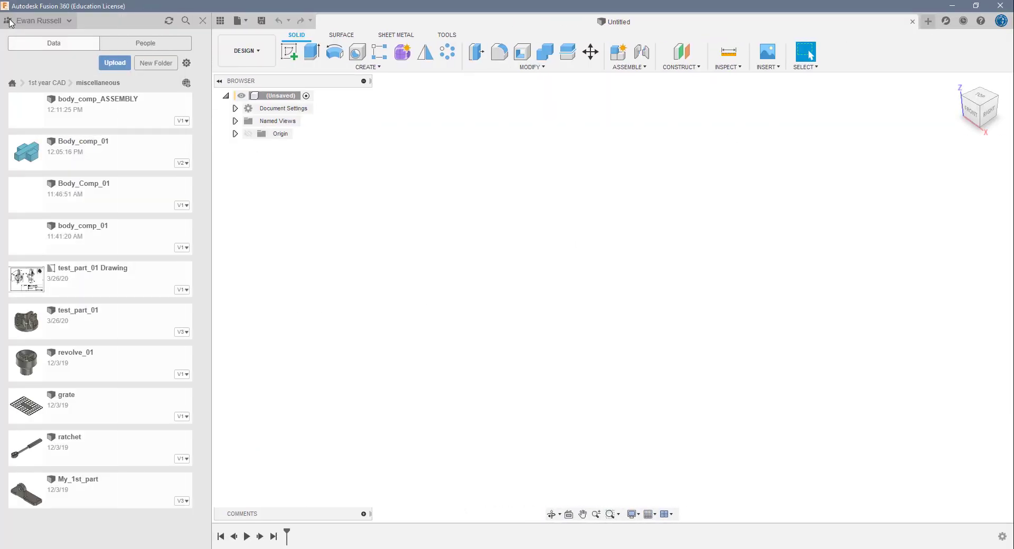
{"action": "left_click", "coordinate": [12, 83]}
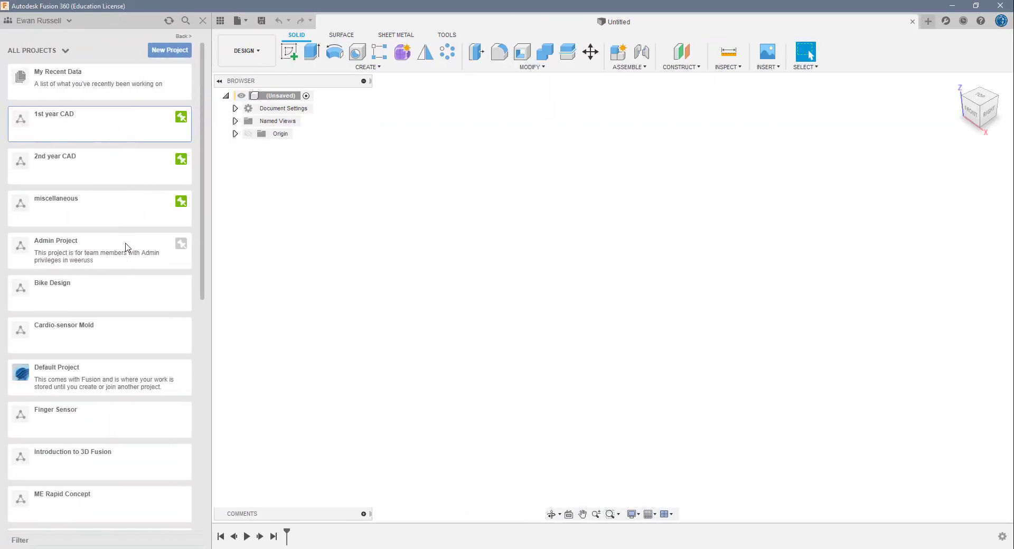
{"action": "scroll", "coordinate": [125, 248], "scroll_direction": "down", "scroll_amount": 5}
{"action": "scroll", "coordinate": [128, 248], "scroll_direction": "down", "scroll_amount": 4}
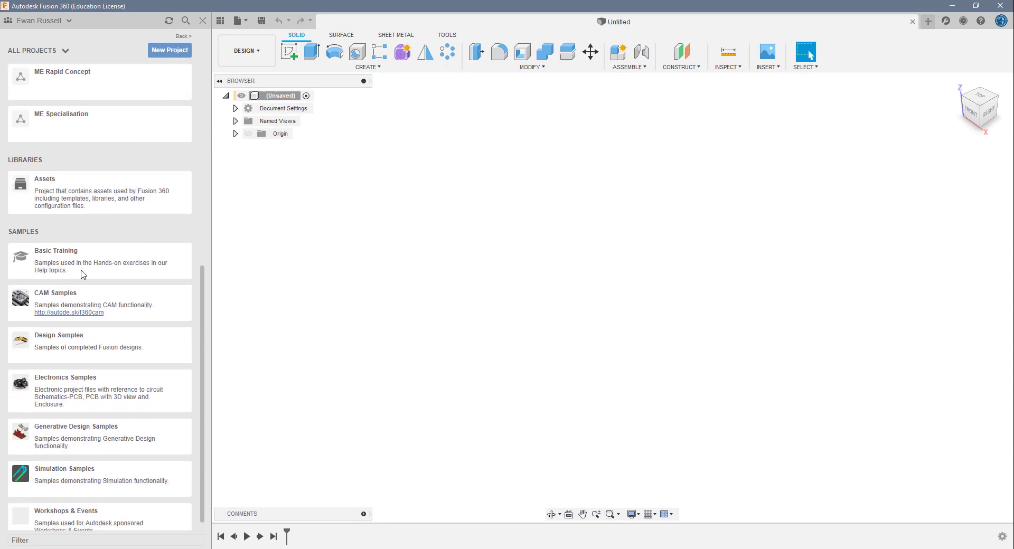
{"action": "left_click", "coordinate": [100, 268]}
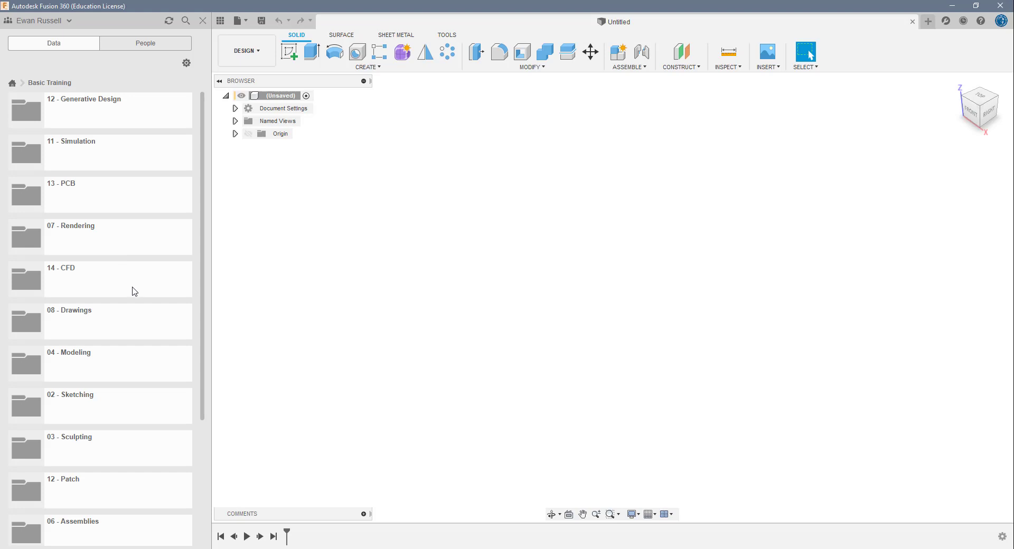
{"action": "scroll", "coordinate": [136, 330], "scroll_direction": "down", "scroll_amount": 3}
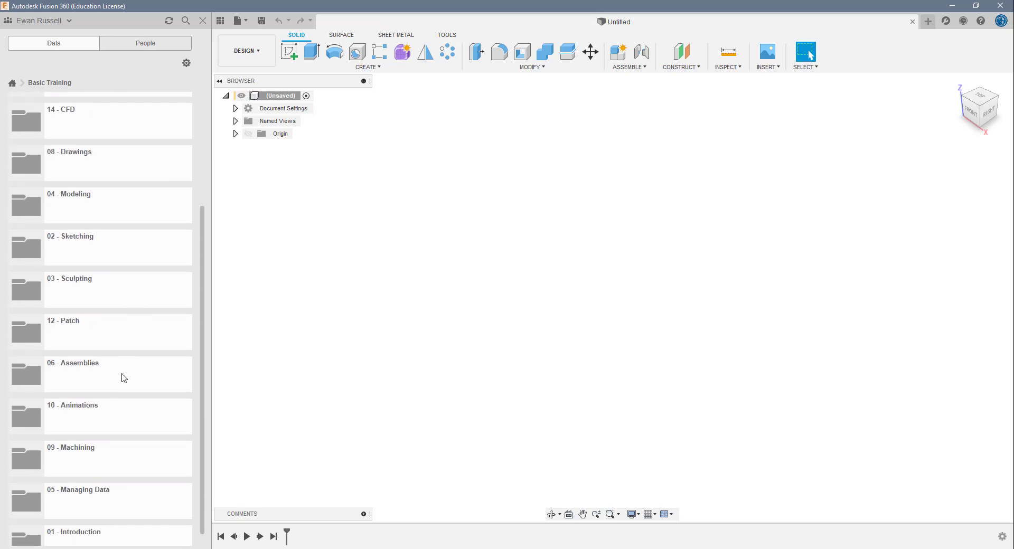
{"action": "left_click", "coordinate": [107, 376]}
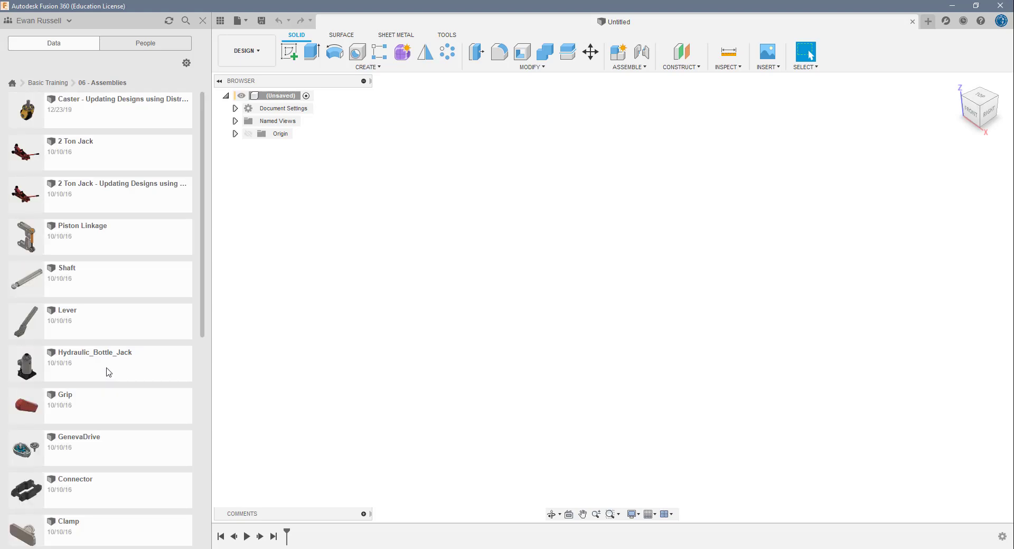
- Examine the sample models in the 06 - Assemblies folder and close the data listing
{"action": "scroll", "coordinate": [138, 256], "scroll_direction": "down", "scroll_amount": 8}
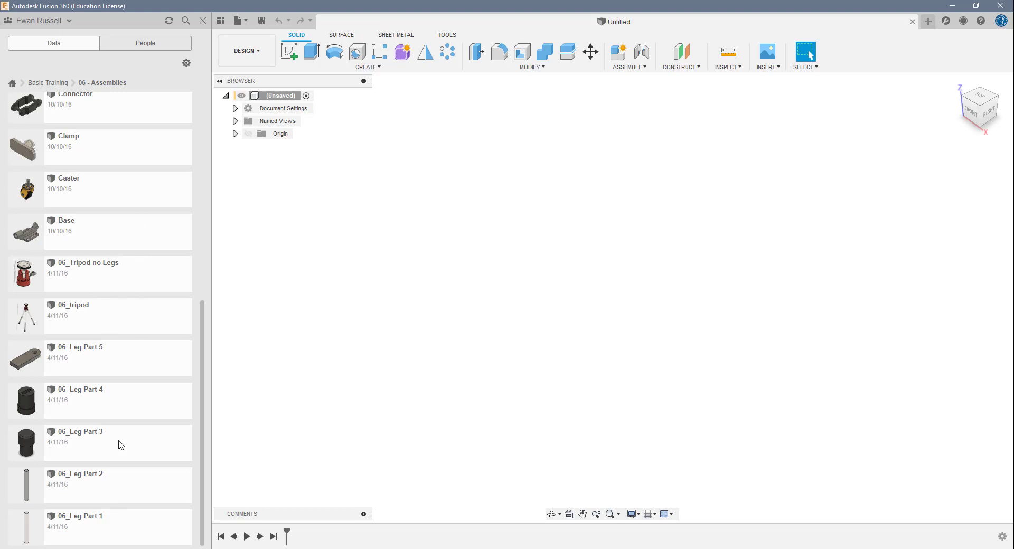
{"action": "scroll", "coordinate": [120, 445], "scroll_direction": "up", "scroll_amount": 7}
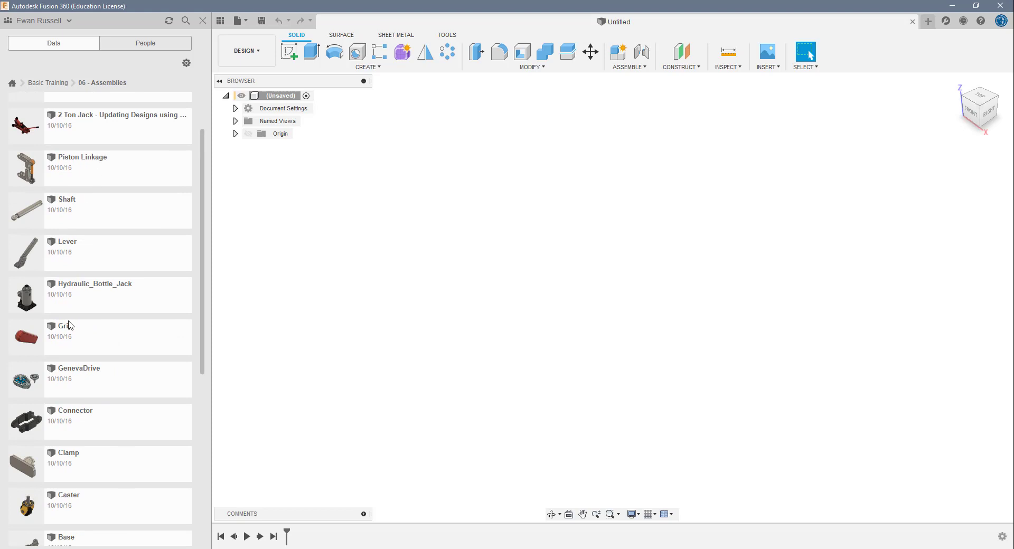
{"action": "scroll", "coordinate": [74, 234], "scroll_direction": "up", "scroll_amount": 1}
{"action": "scroll", "coordinate": [99, 234], "scroll_direction": "up", "scroll_amount": 1}
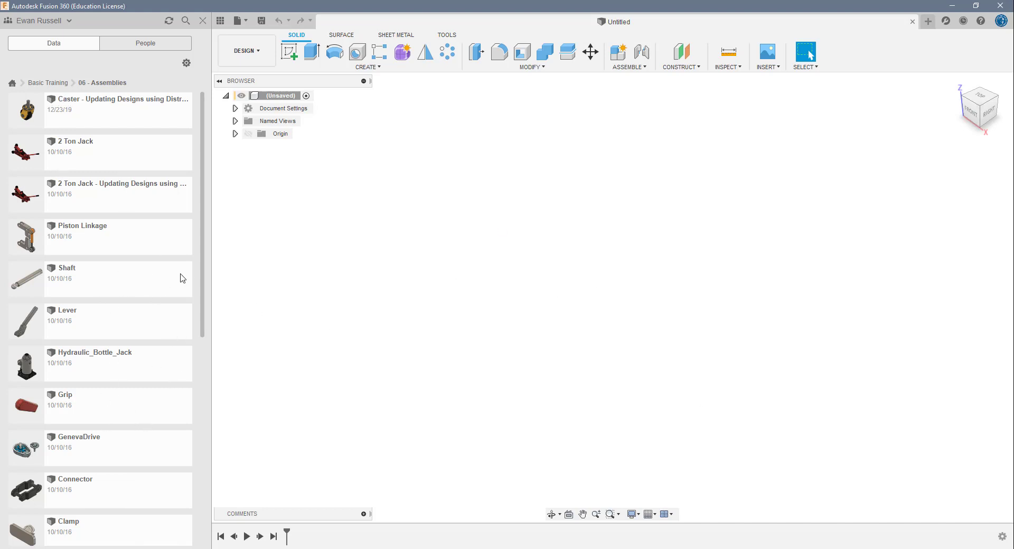
{"action": "left_click", "coordinate": [203, 22]}
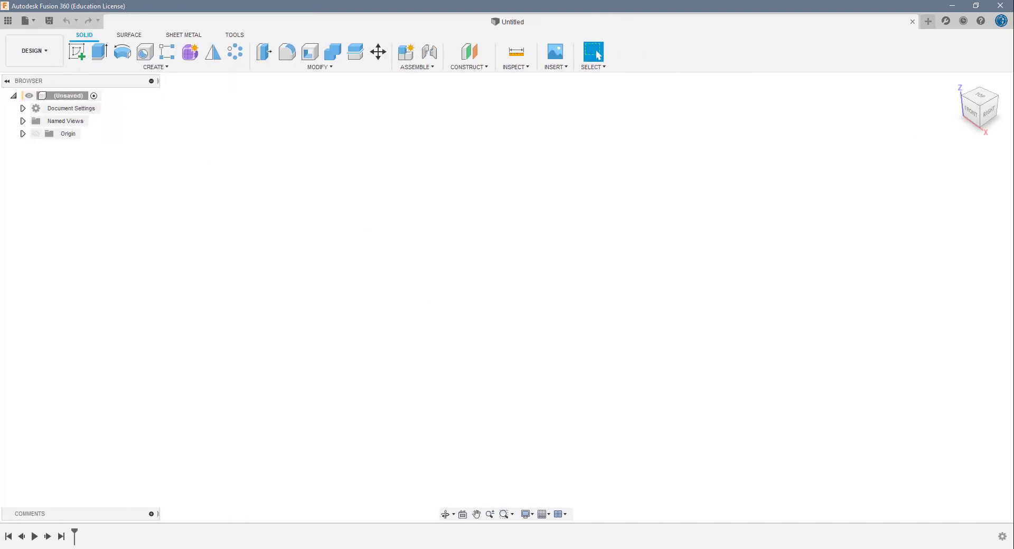
- Switch to the browser's Fusion 360 Help Tutorials page and open "Using the top-down design method of assembly"
{"action": "mouse_move", "coordinate": [193, 548]}
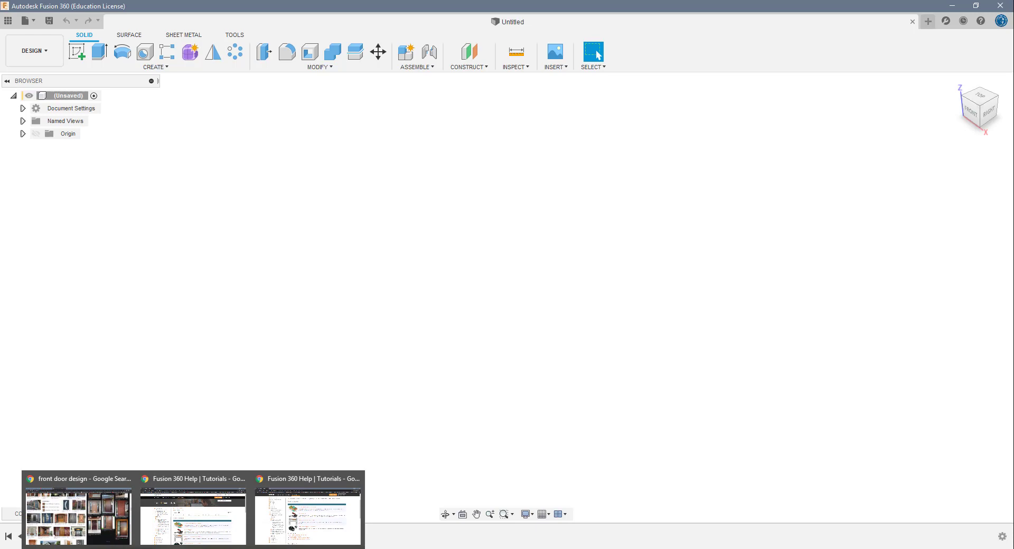
{"action": "left_click", "coordinate": [199, 520]}
{"action": "scroll", "coordinate": [278, 515], "scroll_direction": "down", "scroll_amount": 4}
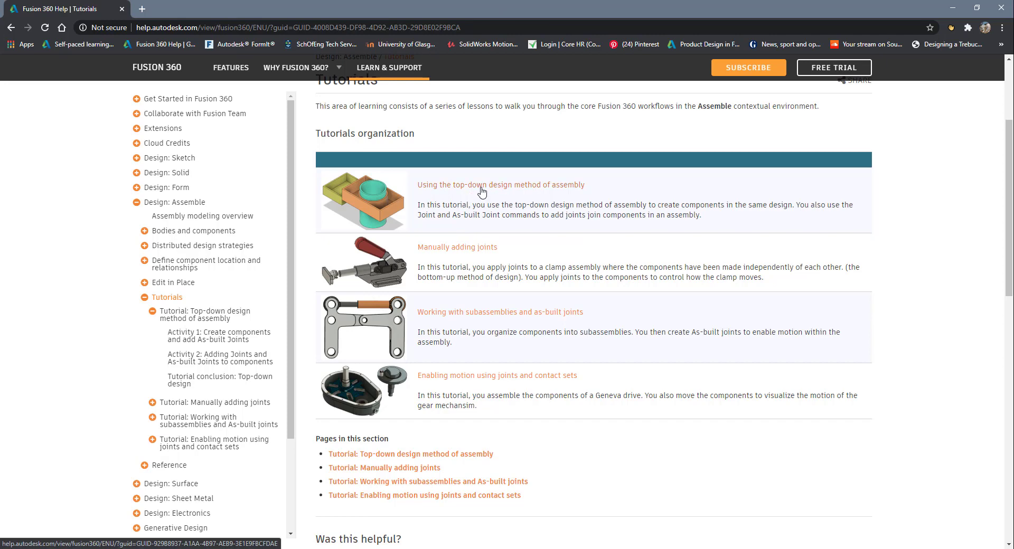
{"action": "left_click", "coordinate": [499, 189]}
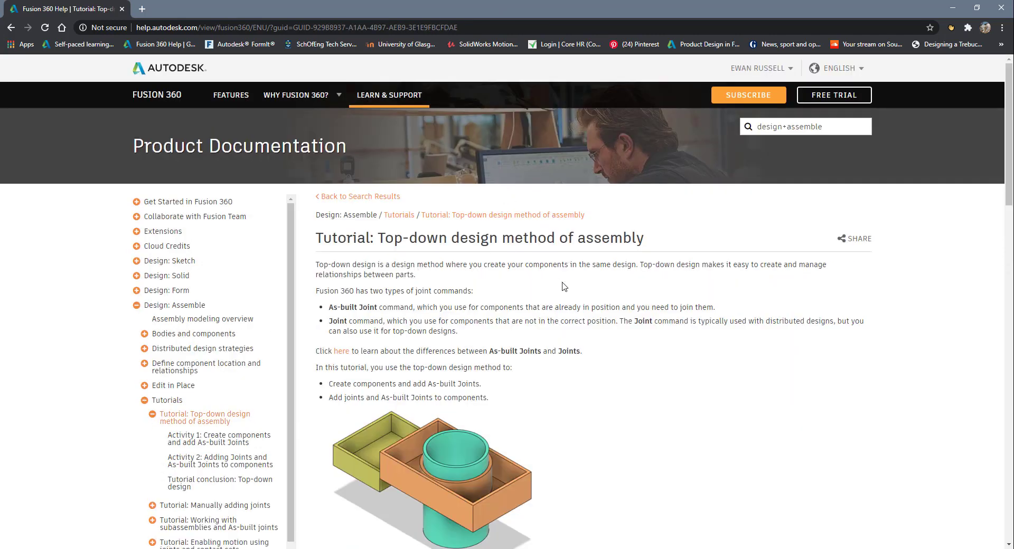
- Examine the top-down tutorial's introduction, its two activity previews and the pages in its section
{"action": "scroll", "coordinate": [564, 286], "scroll_direction": "down", "scroll_amount": 2}
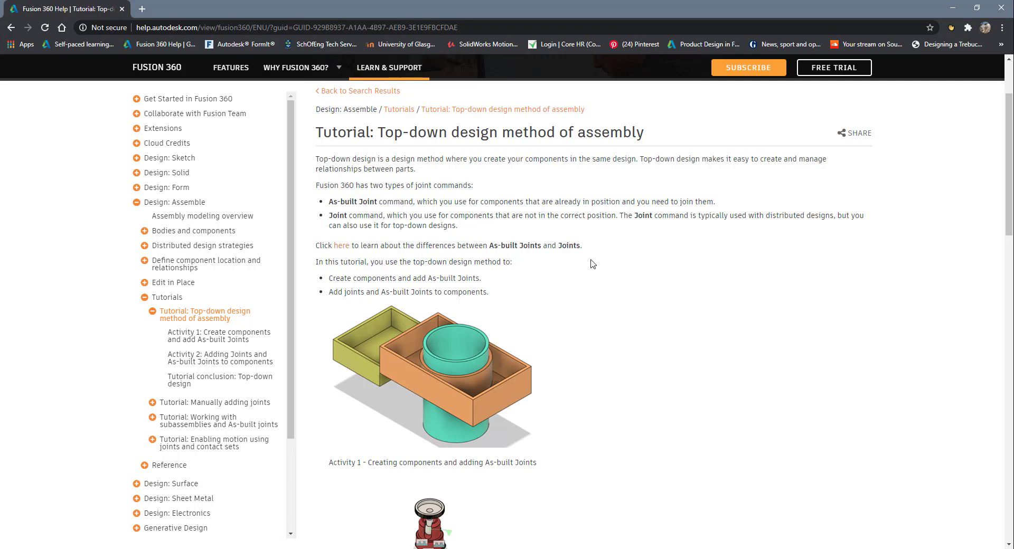
{"action": "scroll", "coordinate": [593, 264], "scroll_direction": "down", "scroll_amount": 3}
{"action": "scroll", "coordinate": [592, 263], "scroll_direction": "down", "scroll_amount": 7}
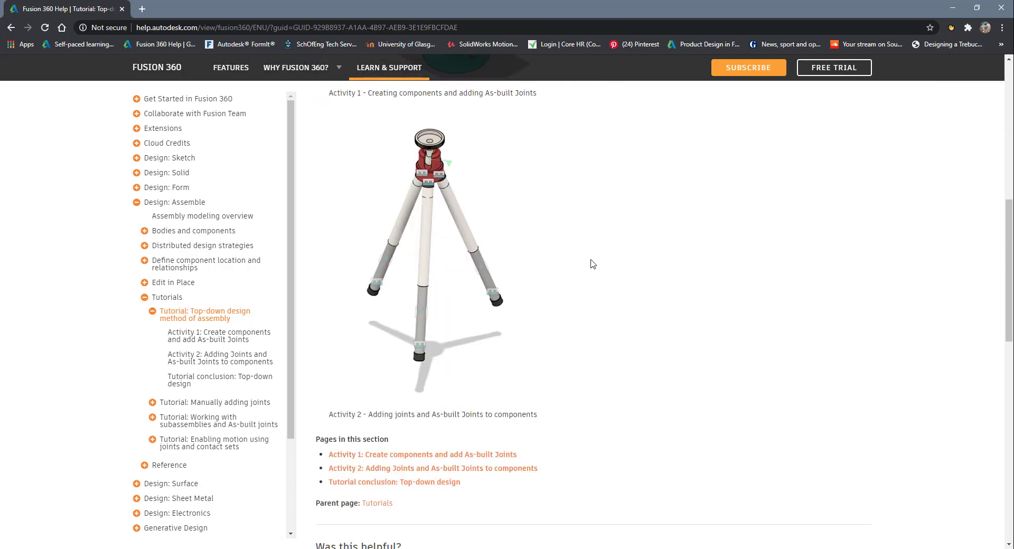
{"action": "scroll", "coordinate": [550, 185], "scroll_direction": "up", "scroll_amount": 5}
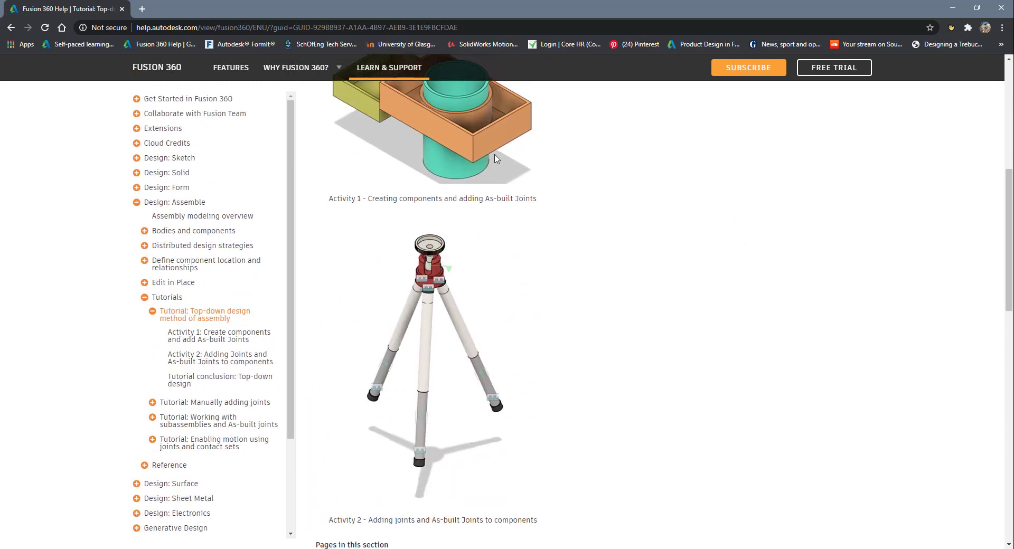
{"action": "scroll", "coordinate": [543, 357], "scroll_direction": "down", "scroll_amount": 3}
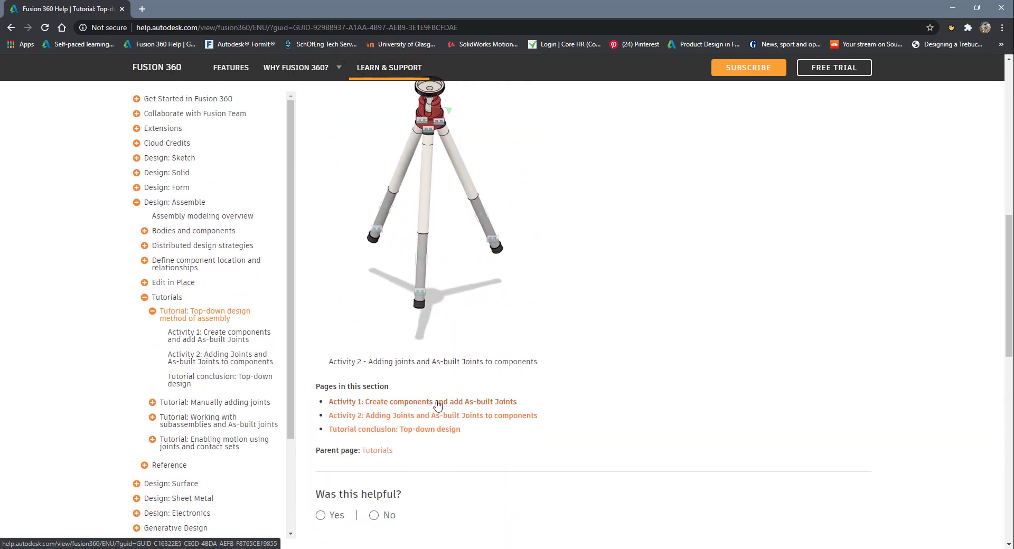
- Open "Activity 1: Create components and add As-built Joints" and examine its steps from the first sketch through the as-built joints and summary
{"action": "left_click", "coordinate": [455, 403]}
{"action": "scroll", "coordinate": [596, 345], "scroll_direction": "down", "scroll_amount": 3}
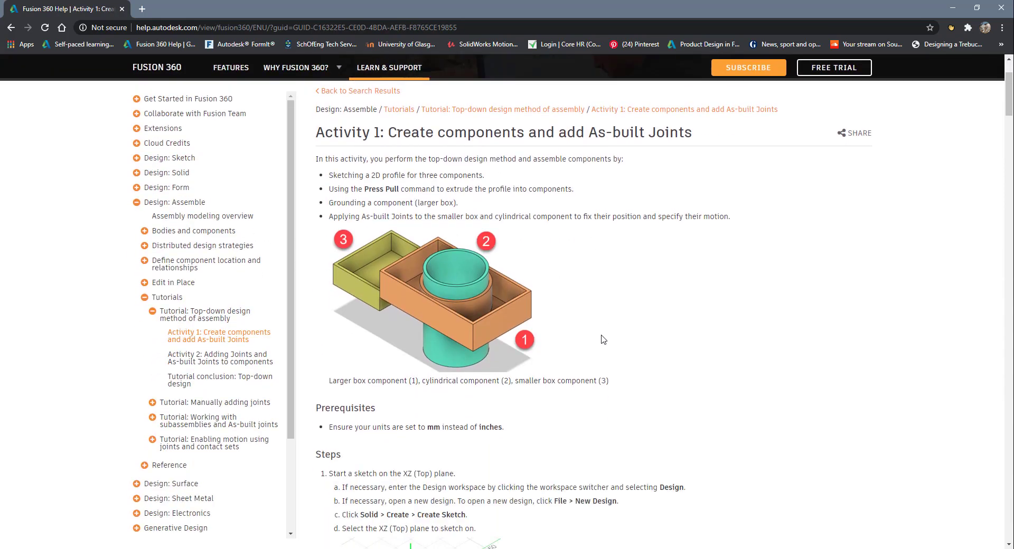
{"action": "scroll", "coordinate": [603, 339], "scroll_direction": "down", "scroll_amount": 6}
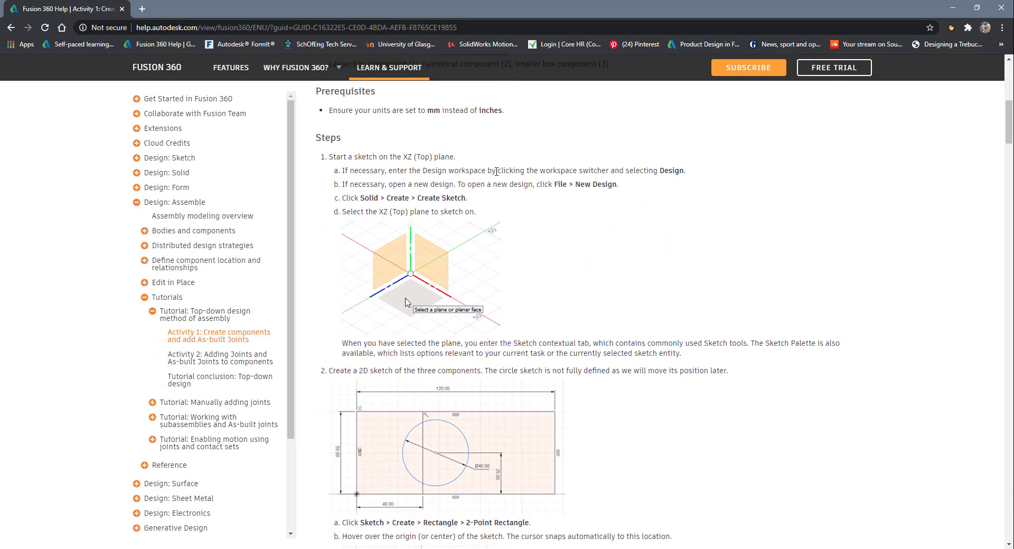
{"action": "scroll", "coordinate": [496, 181], "scroll_direction": "down", "scroll_amount": 10}
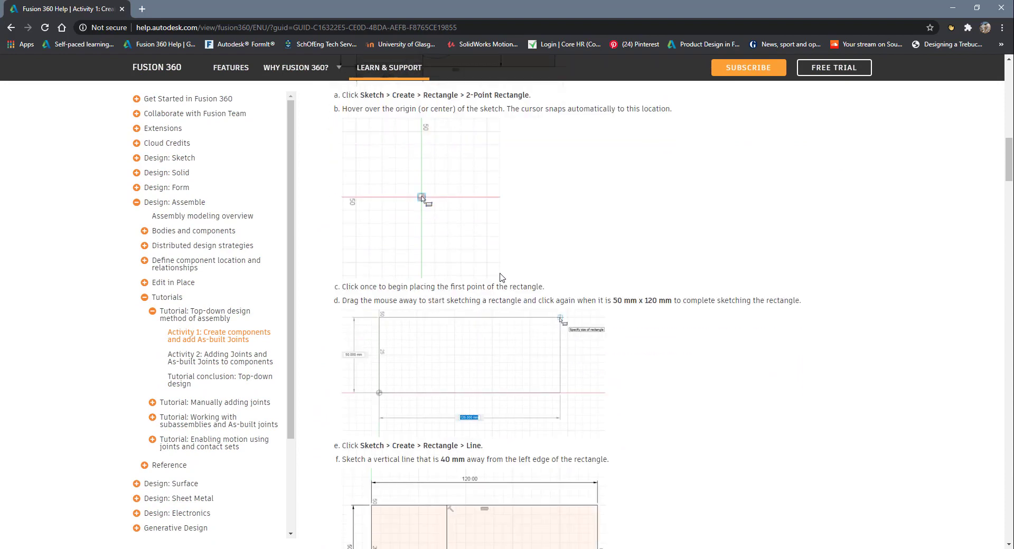
{"action": "scroll", "coordinate": [501, 277], "scroll_direction": "down", "scroll_amount": 12}
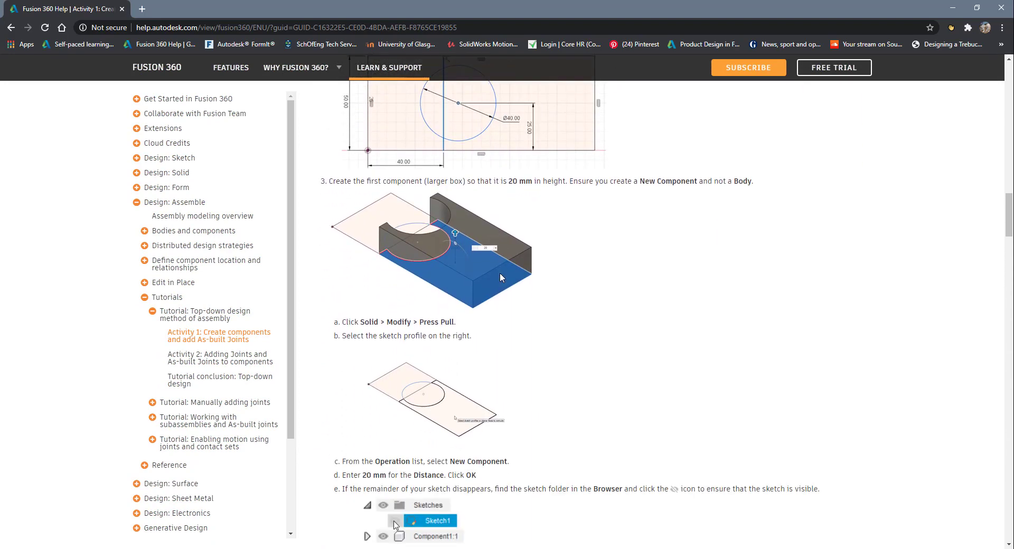
{"action": "scroll", "coordinate": [501, 277], "scroll_direction": "down", "scroll_amount": 17}
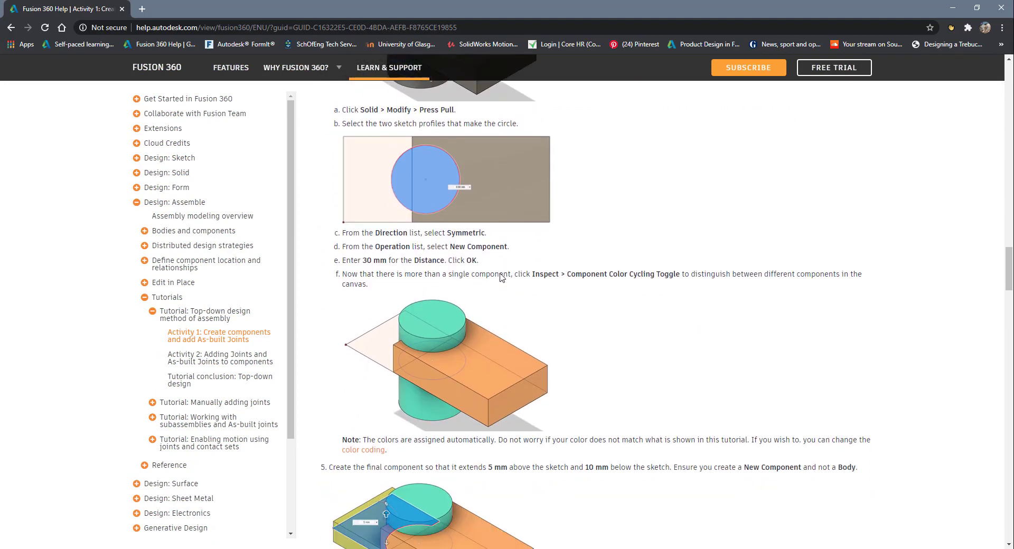
{"action": "scroll", "coordinate": [501, 278], "scroll_direction": "down", "scroll_amount": 20}
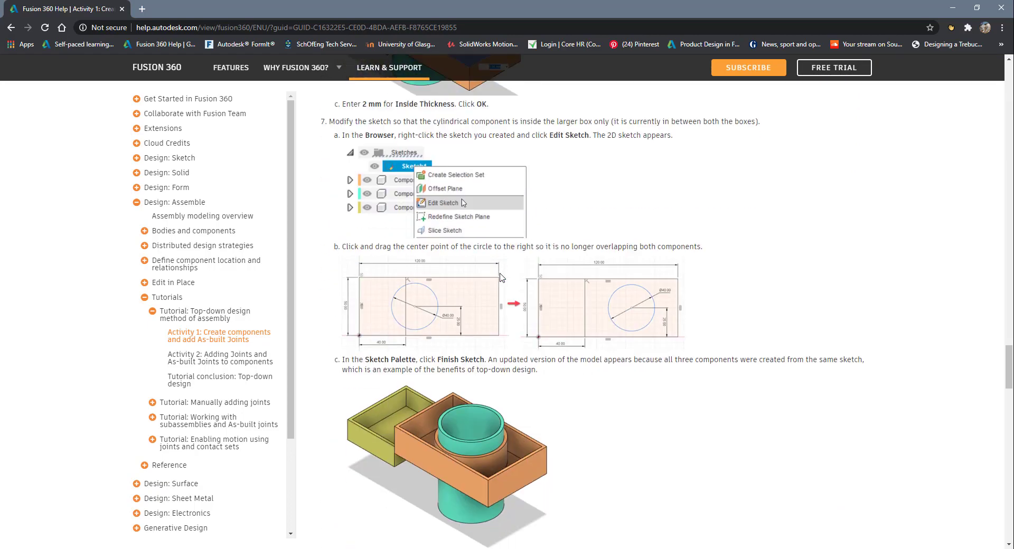
{"action": "scroll", "coordinate": [501, 277], "scroll_direction": "down", "scroll_amount": 20}
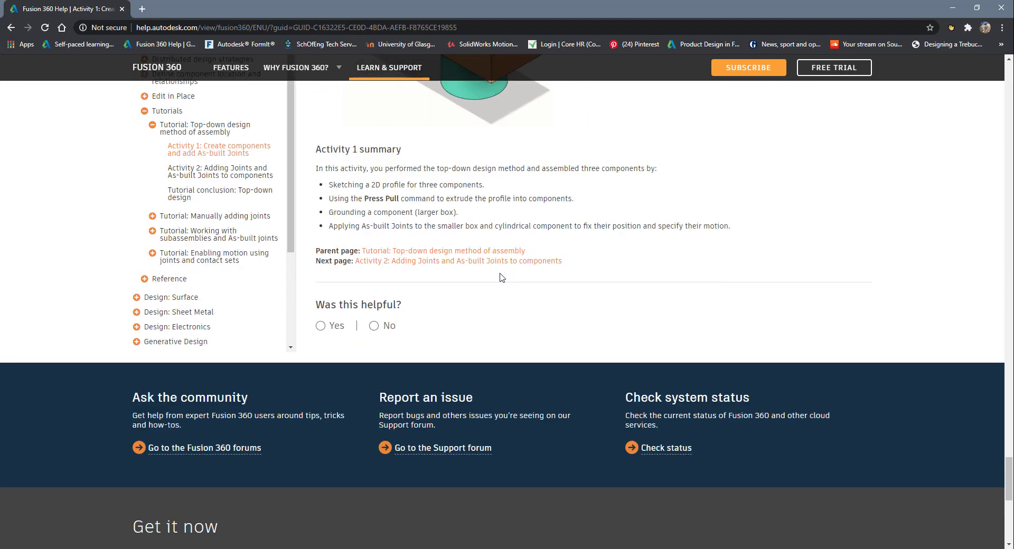
{"action": "scroll", "coordinate": [501, 277], "scroll_direction": "up", "scroll_amount": 6}
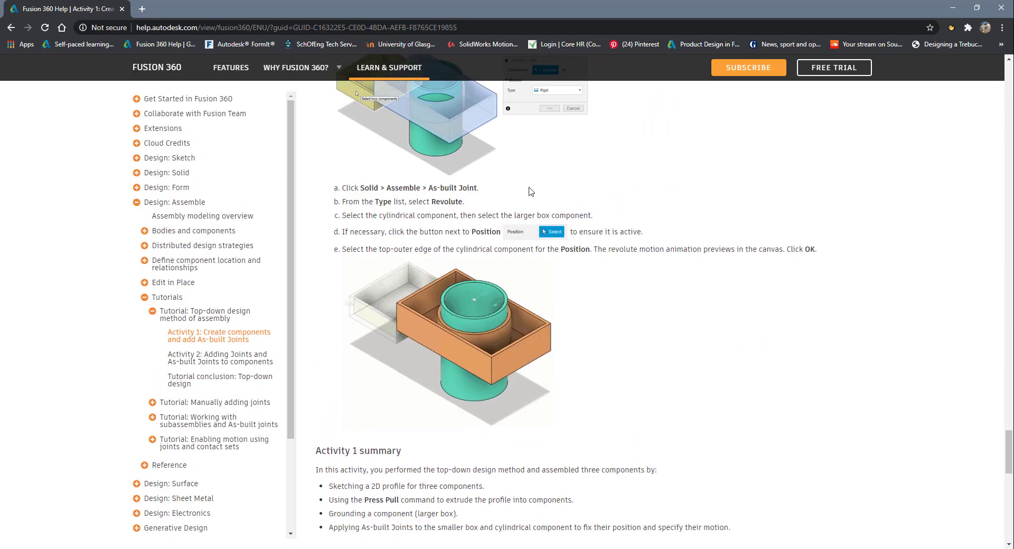
- Open "Activity 2: Adding Joints and As-built Joints to components" and examine its prerequisites and camera stand steps through the slider As-built Joint
{"action": "scroll", "coordinate": [543, 288], "scroll_direction": "down", "scroll_amount": 5}
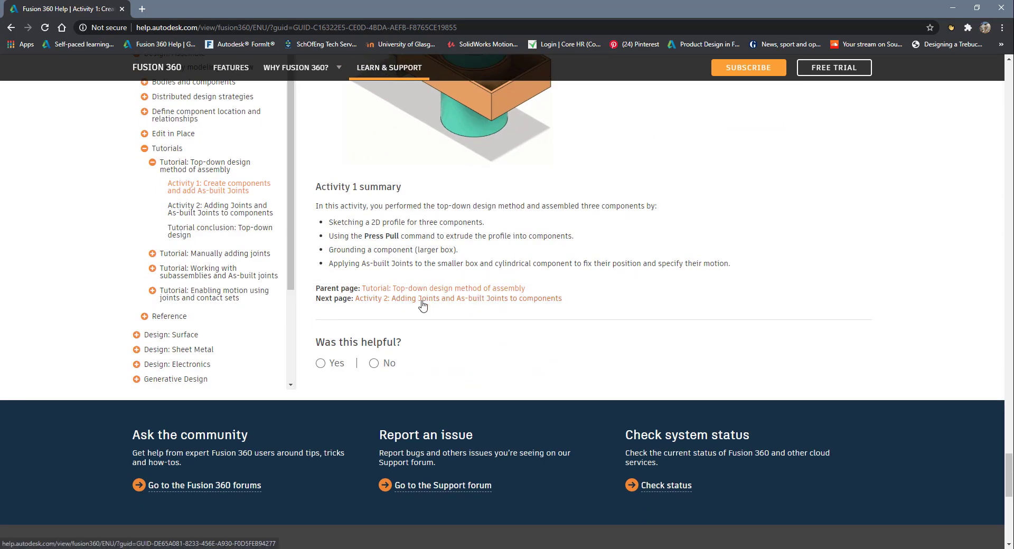
{"action": "left_click", "coordinate": [439, 299]}
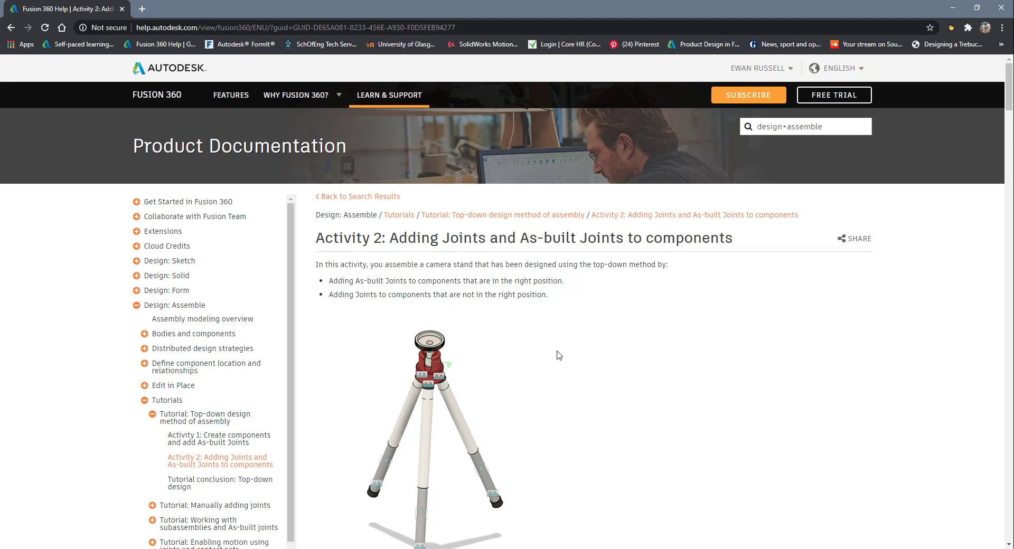
{"action": "scroll", "coordinate": [528, 353], "scroll_direction": "down", "scroll_amount": 3}
{"action": "scroll", "coordinate": [465, 315], "scroll_direction": "down", "scroll_amount": 7}
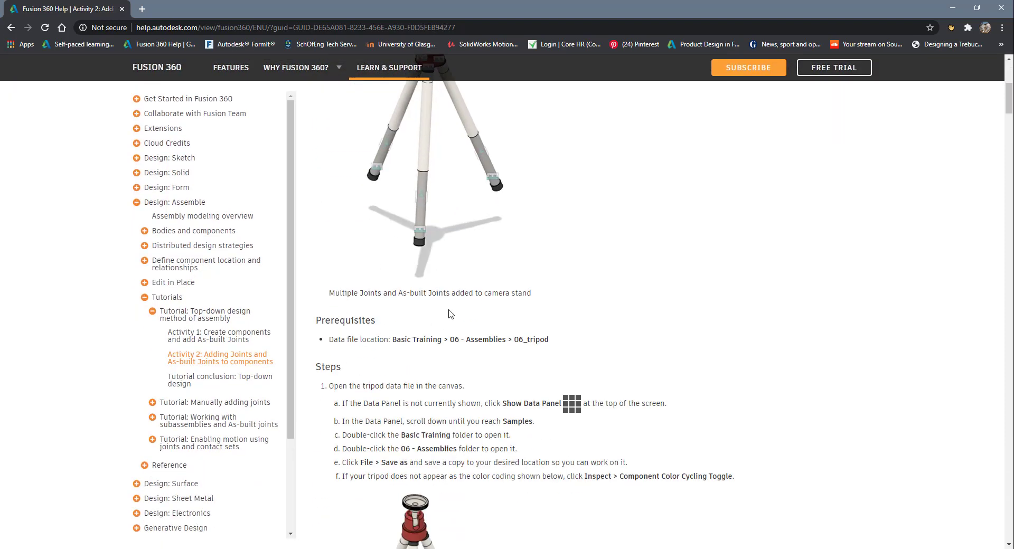
{"action": "scroll", "coordinate": [451, 314], "scroll_direction": "down", "scroll_amount": 13}
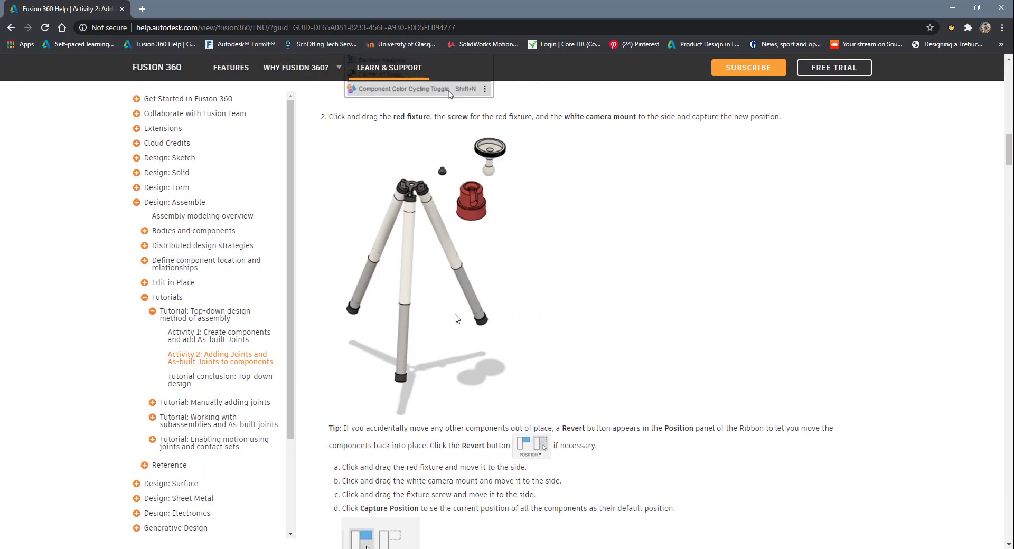
{"action": "scroll", "coordinate": [457, 318], "scroll_direction": "down", "scroll_amount": 6}
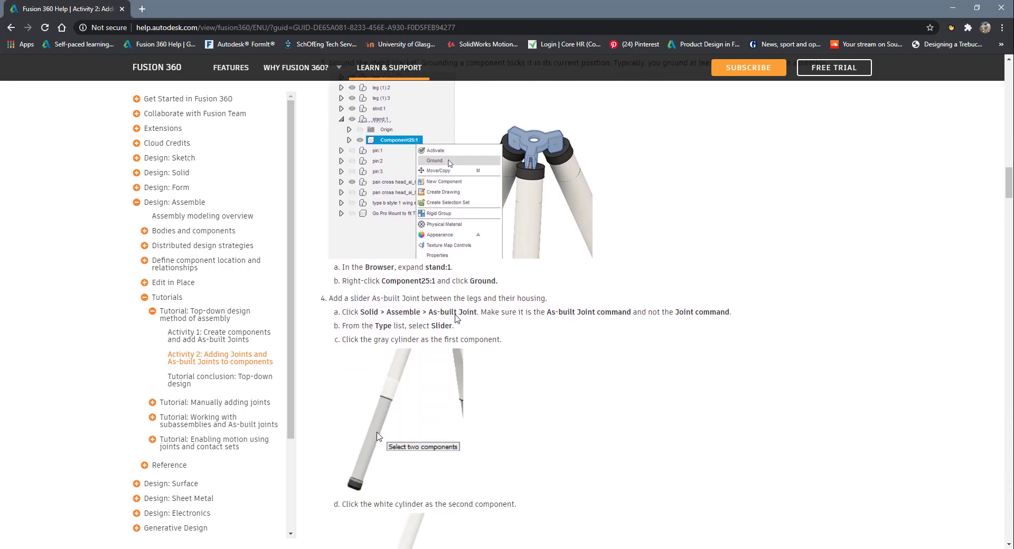
- Open "Activity: Assemble the clamp and add joints" under the manually adding joints tutorial and examine its base and lever steps
{"action": "left_click", "coordinate": [164, 403]}
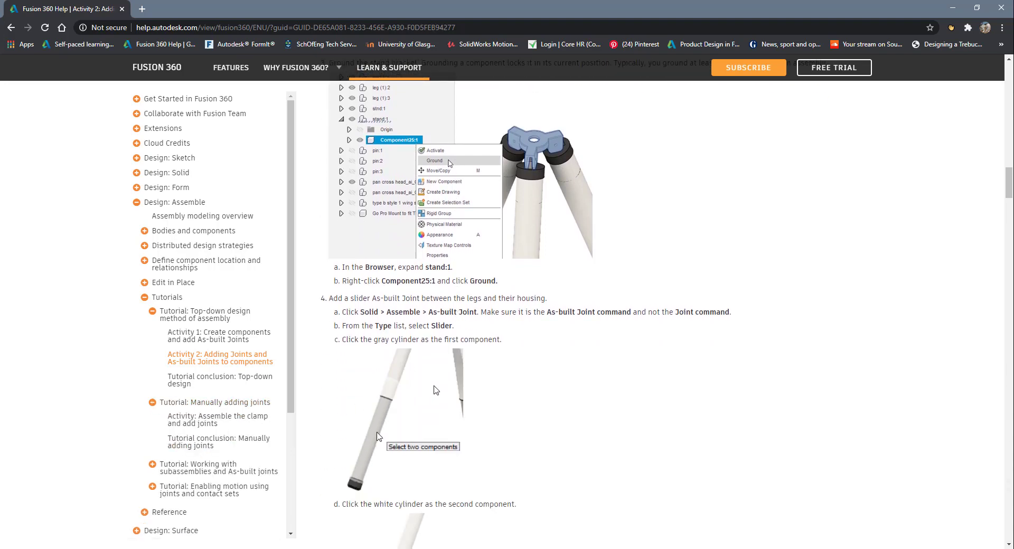
{"action": "left_click", "coordinate": [229, 422]}
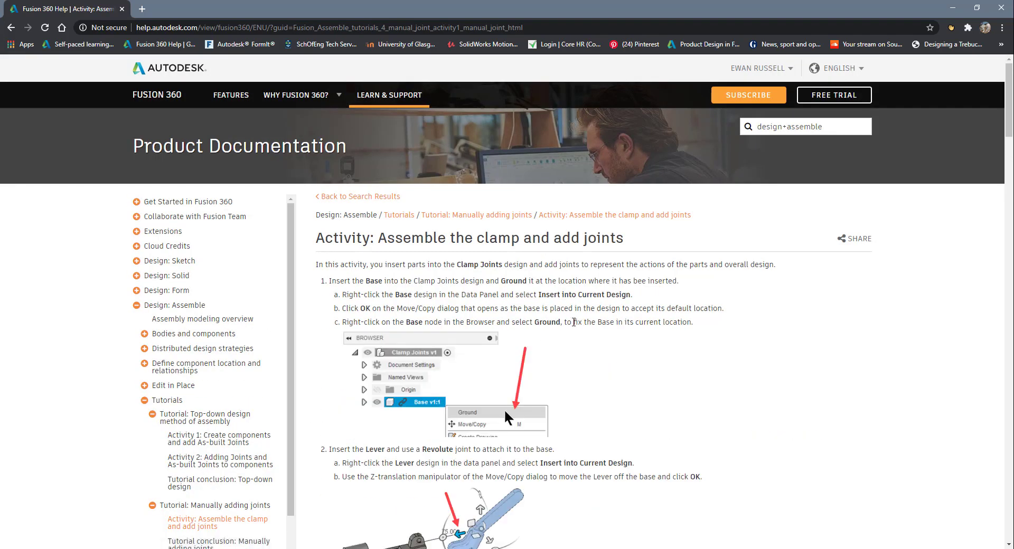
{"action": "scroll", "coordinate": [574, 325], "scroll_direction": "down", "scroll_amount": 3}
{"action": "scroll", "coordinate": [574, 326], "scroll_direction": "down", "scroll_amount": 9}
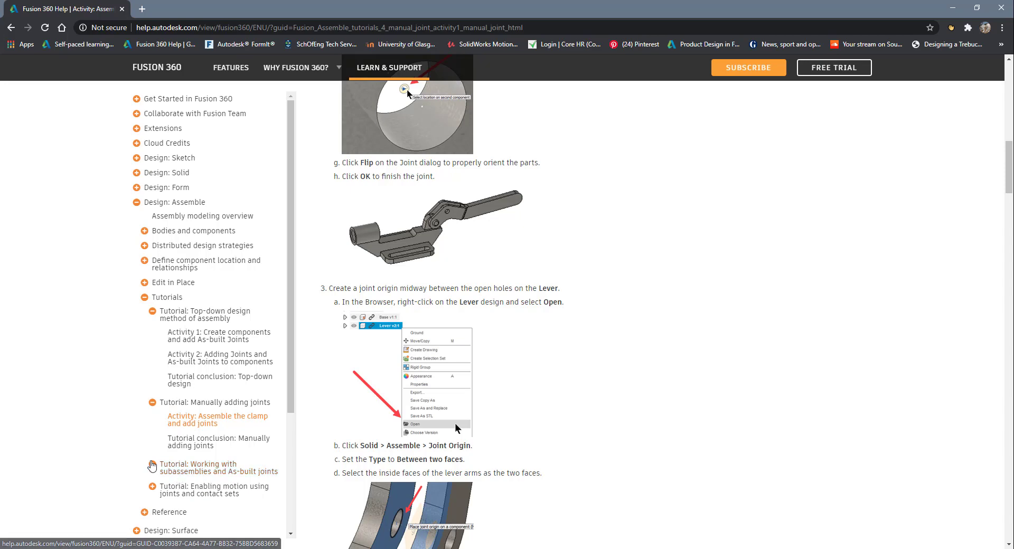
- Open "Tutorial: Working with subassemblies and As-built joints" and examine its introduction, piston assembly preview and the pages in its section
{"action": "left_click", "coordinate": [152, 464]}
{"action": "left_click", "coordinate": [221, 428]}
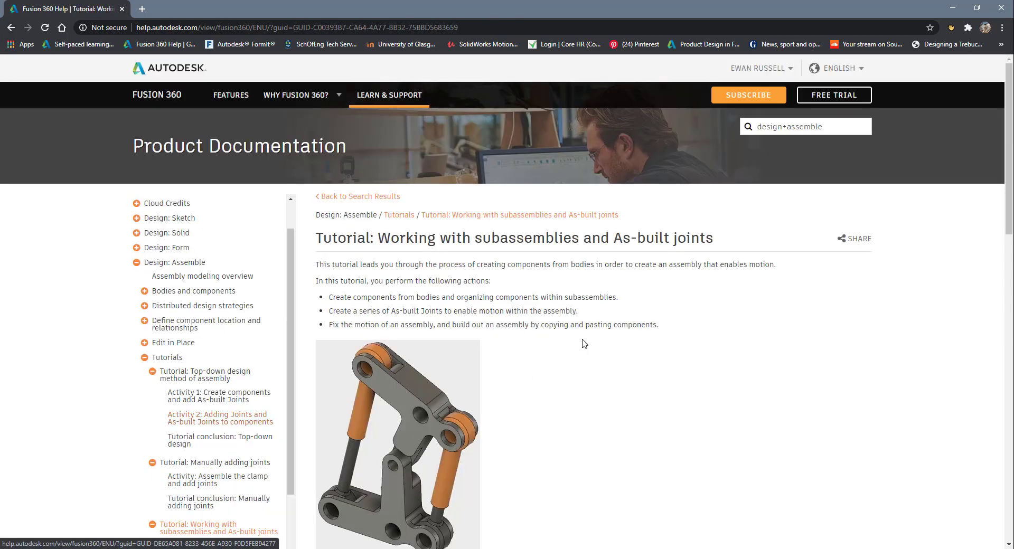
{"action": "scroll", "coordinate": [616, 350], "scroll_direction": "down", "scroll_amount": 2}
{"action": "scroll", "coordinate": [494, 306], "scroll_direction": "up", "scroll_amount": 2}
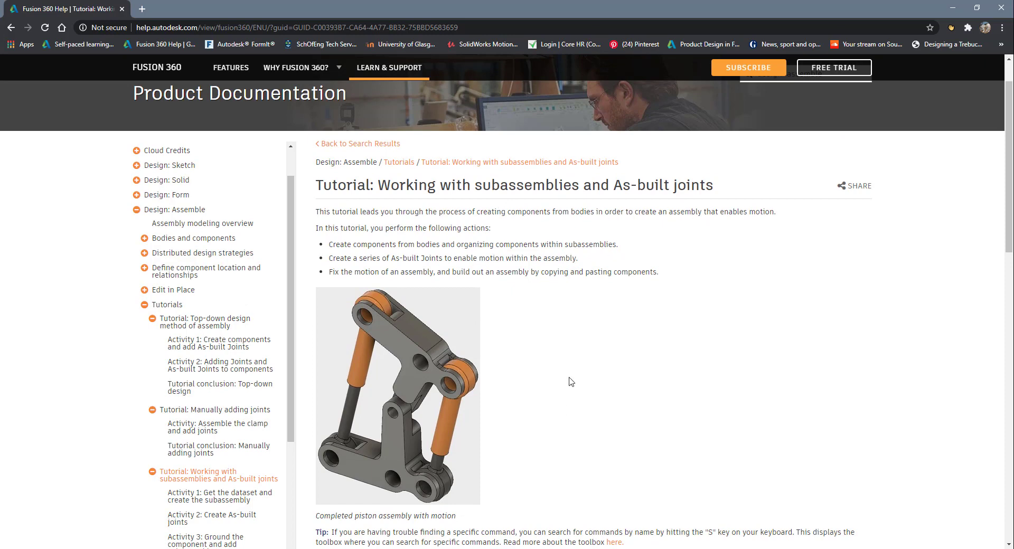
{"action": "scroll", "coordinate": [570, 381], "scroll_direction": "down", "scroll_amount": 5}
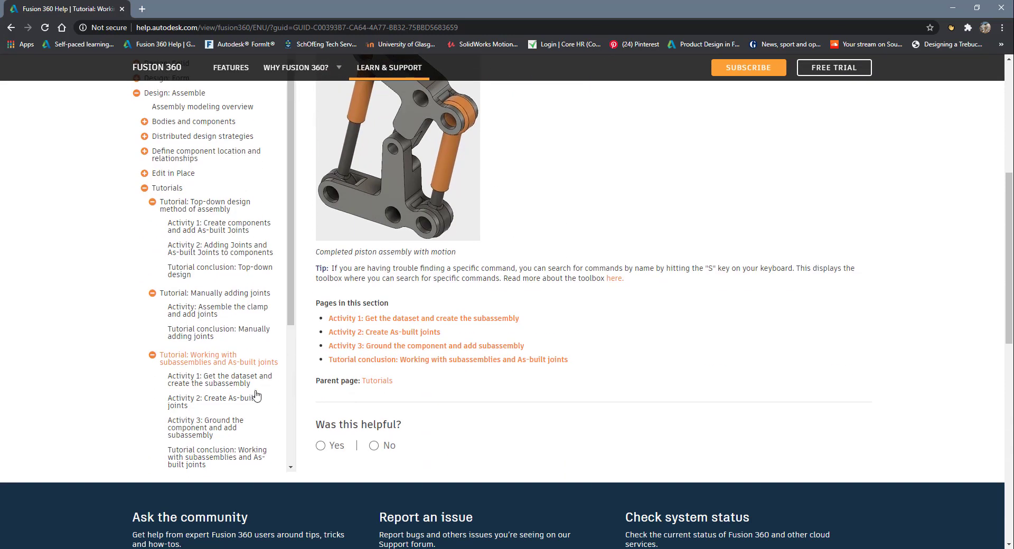
- Expand and open "Tutorial: Enabling motion using joints and contact sets" and examine its Geneva drive introduction and prerequisites
{"action": "scroll", "coordinate": [233, 395], "scroll_direction": "down", "scroll_amount": 3}
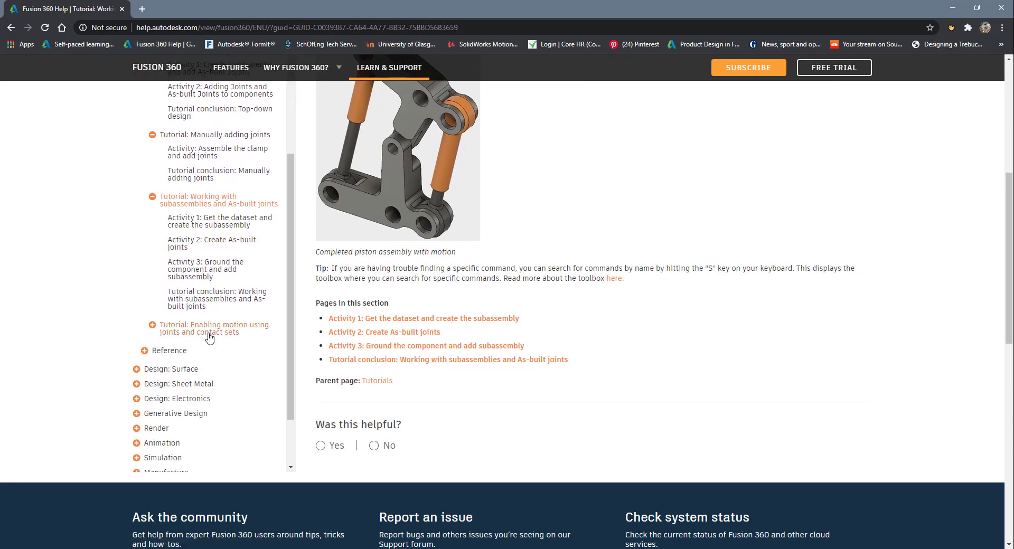
{"action": "left_click", "coordinate": [152, 326]}
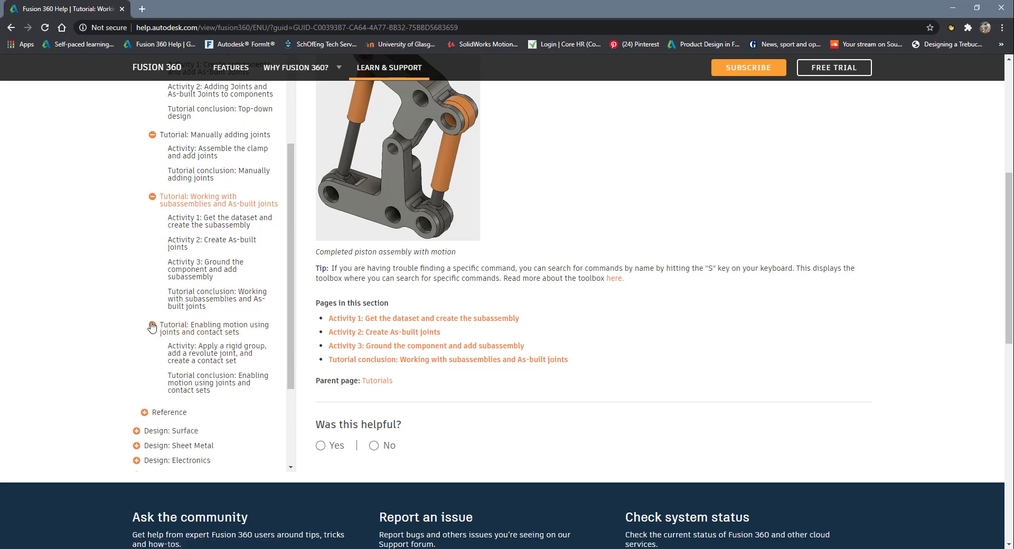
{"action": "left_click", "coordinate": [223, 326]}
{"action": "scroll", "coordinate": [605, 348], "scroll_direction": "down", "scroll_amount": 3}
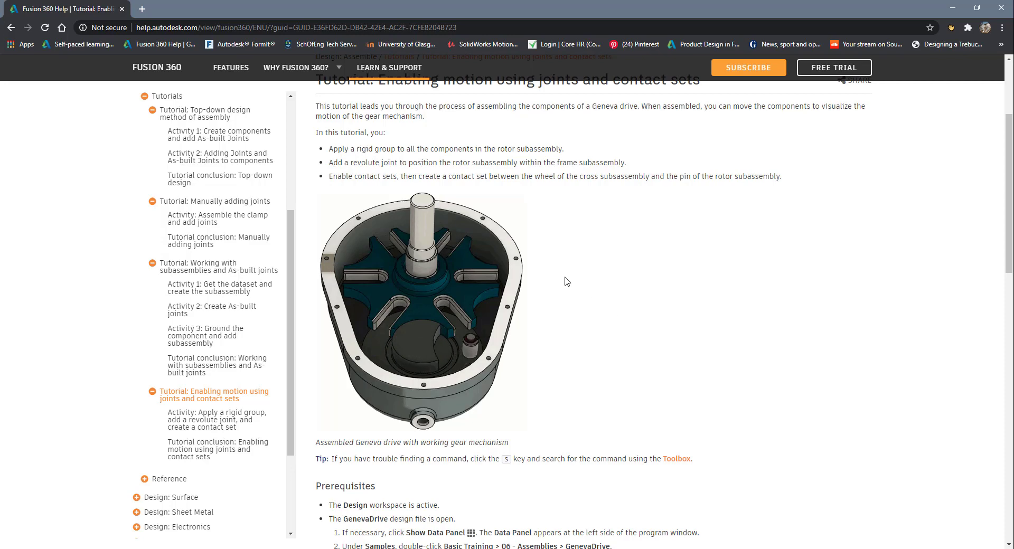
{"action": "scroll", "coordinate": [567, 282], "scroll_direction": "down", "scroll_amount": 2}
{"action": "scroll", "coordinate": [566, 281], "scroll_direction": "up", "scroll_amount": 5}
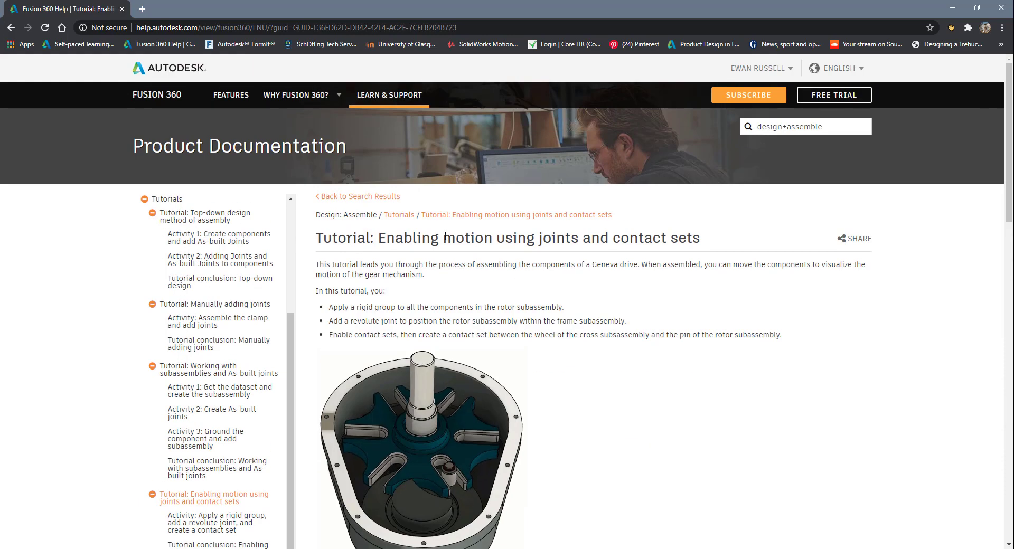